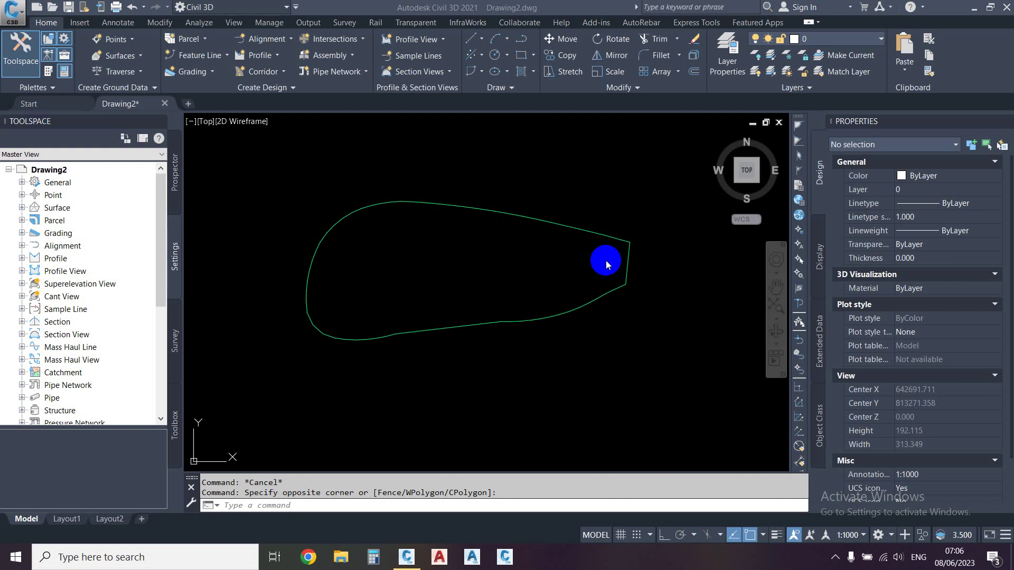
Focus the drawing and open the Pipe Network creation options in Create Design
click(635, 344)
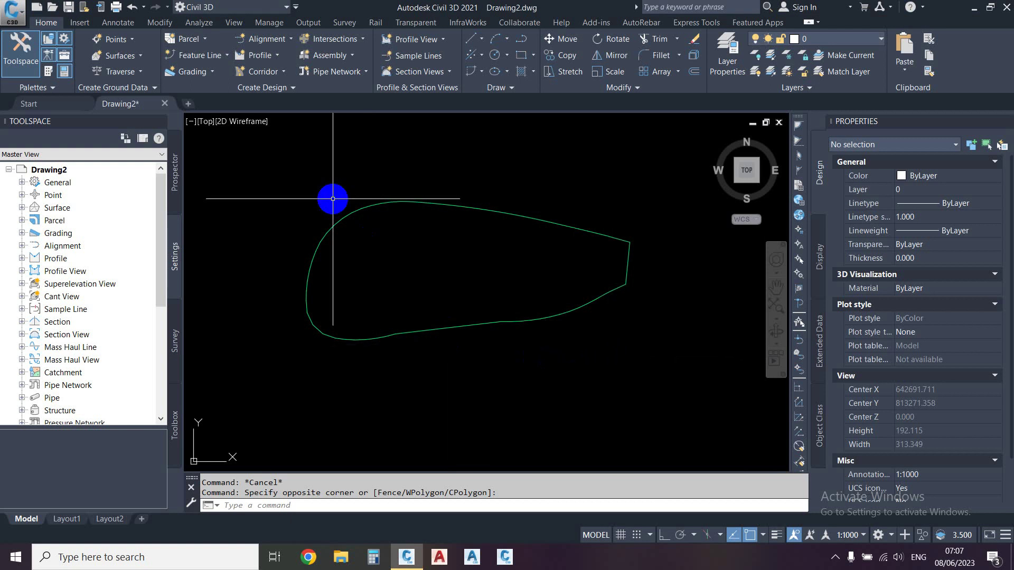
click(337, 73)
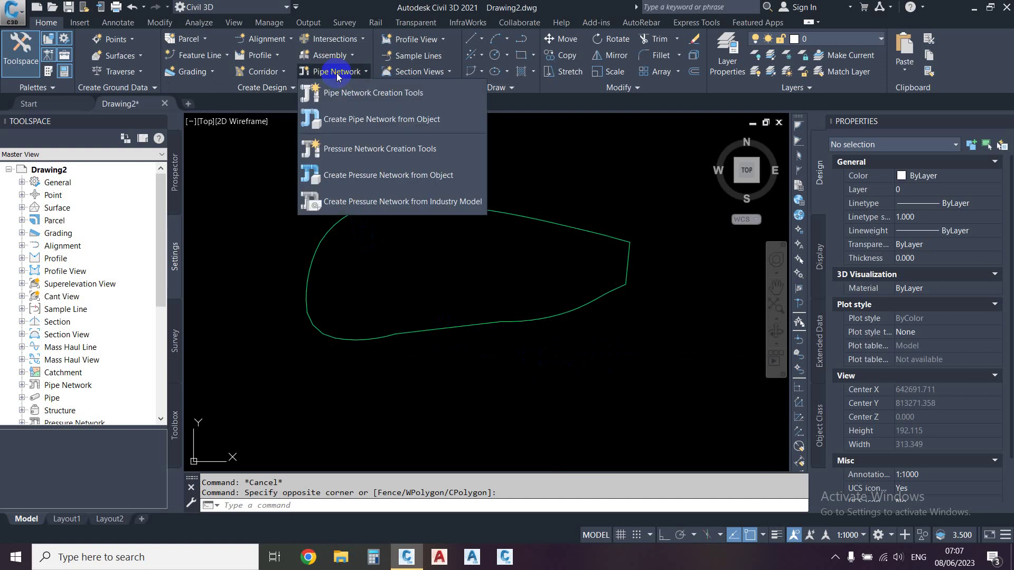
Create pressure network 'Potable Water' with run Line1 following compine top surface at cover 2
click(371, 152)
text(Pota)
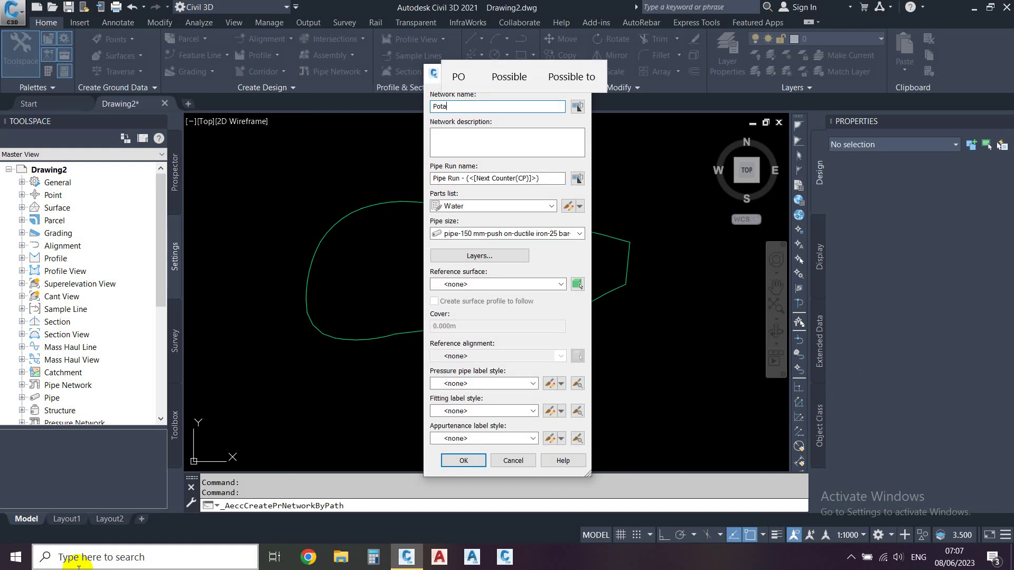
text(ble)
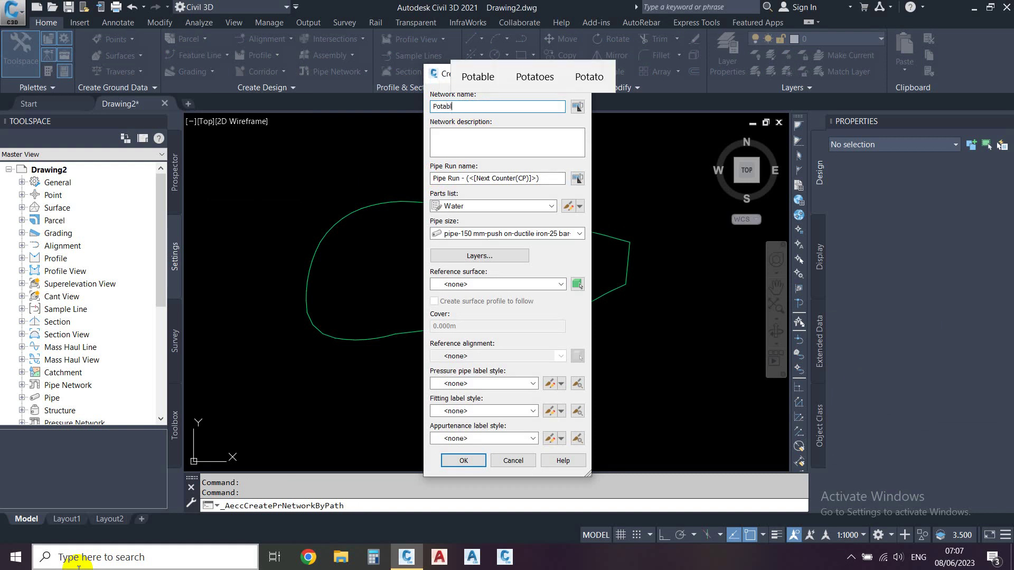
text( Water)
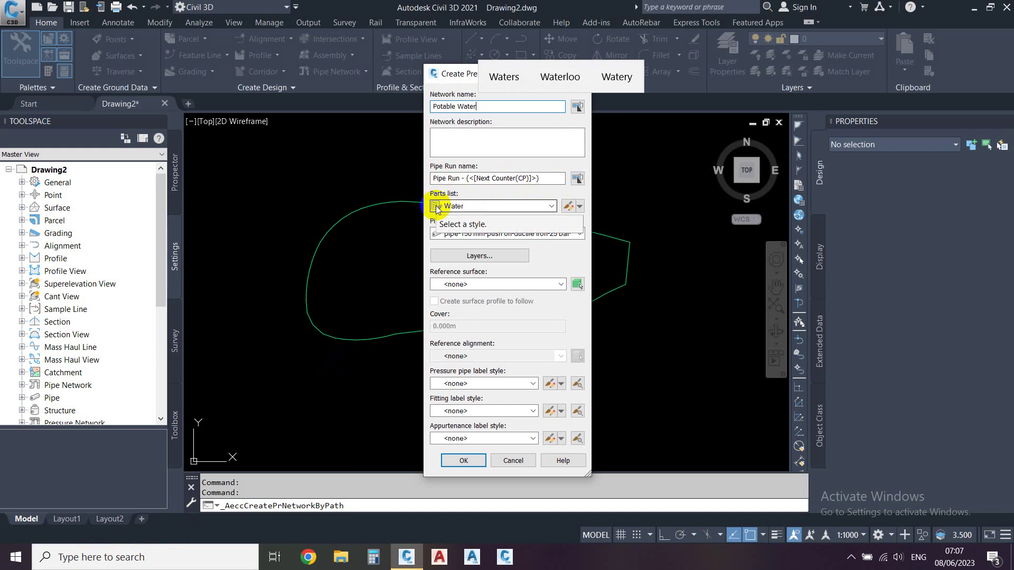
drag(559, 178, 426, 178)
text(L)
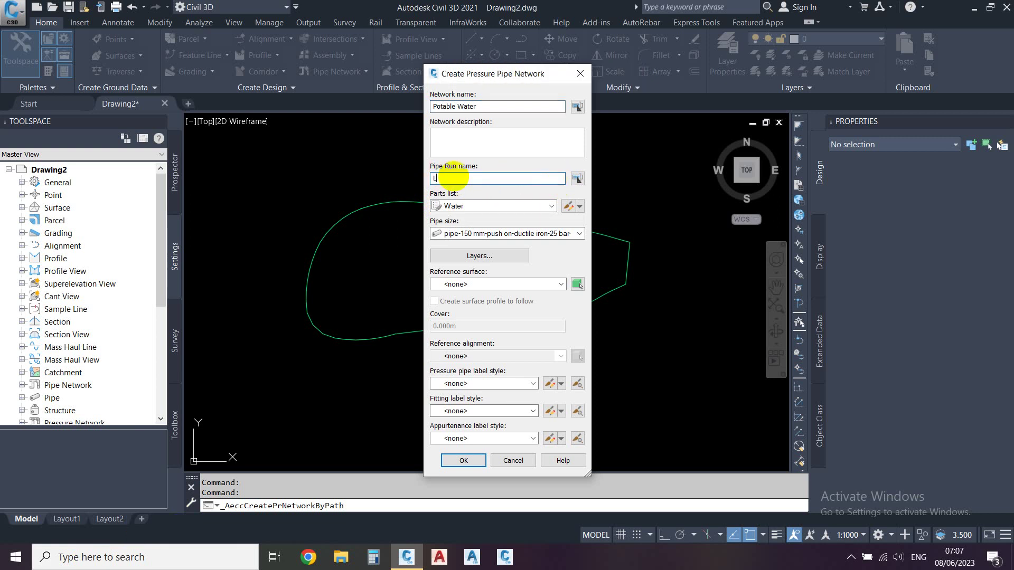
text(ine)
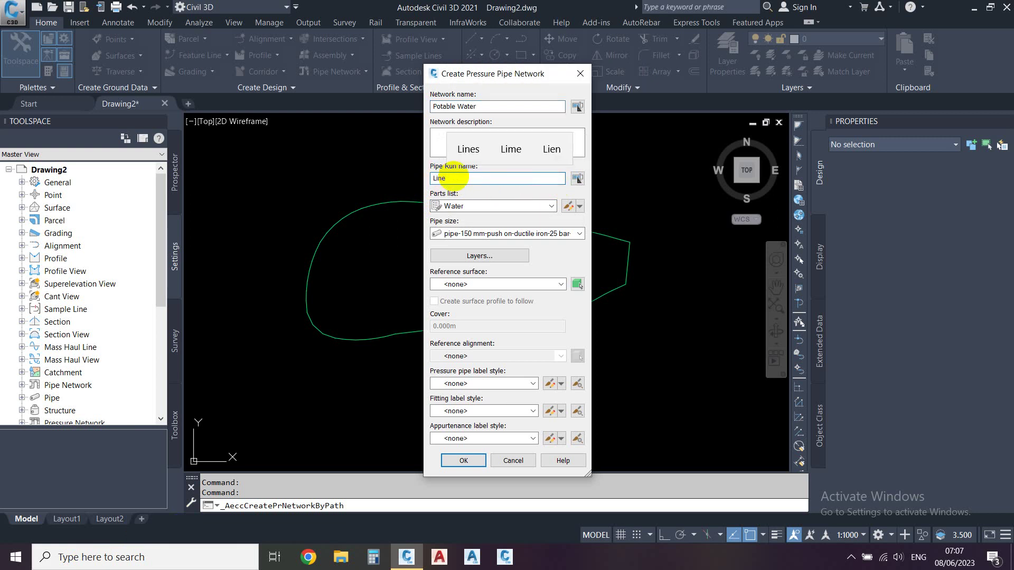
text(1)
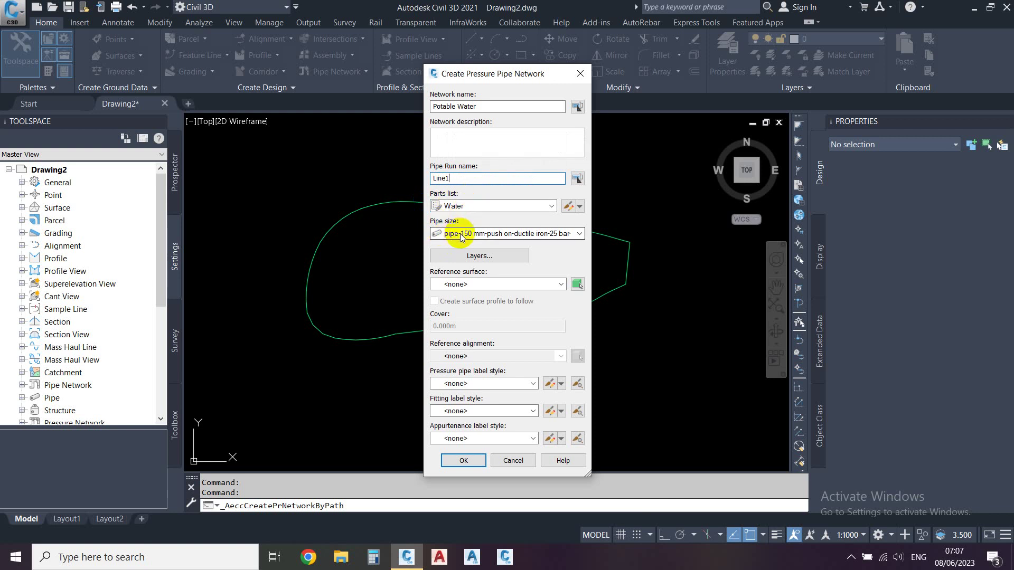
click(538, 288)
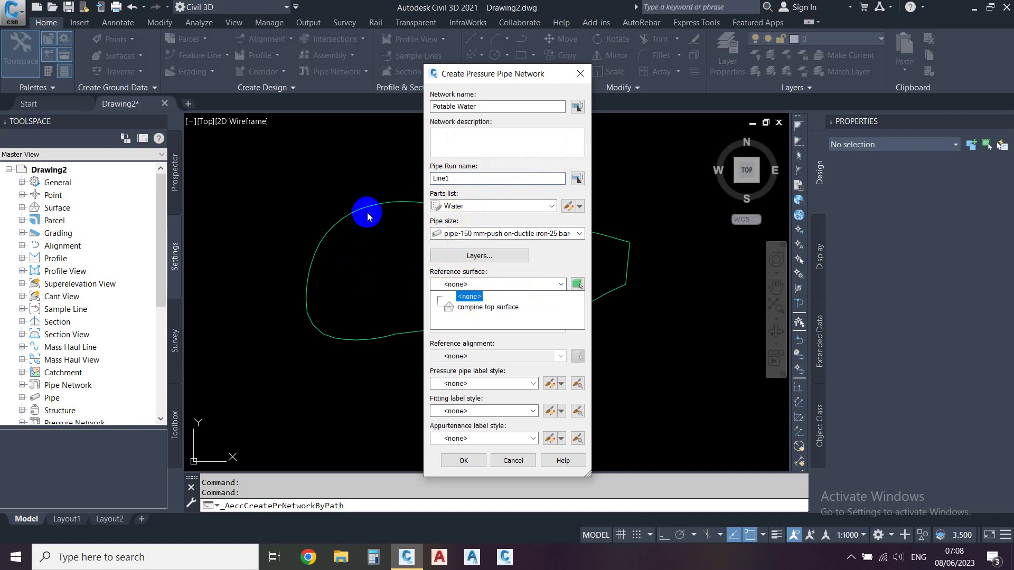
click(489, 308)
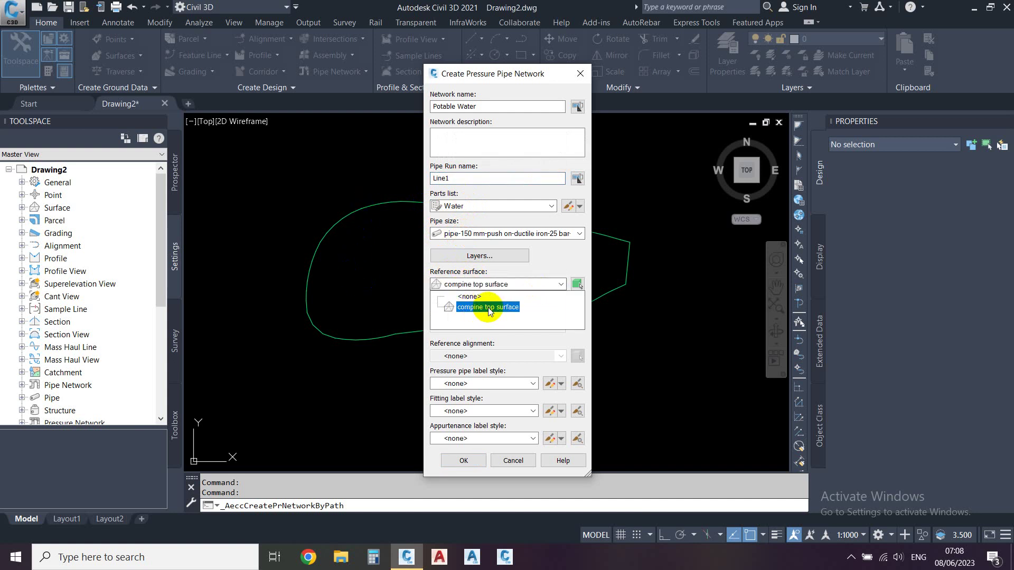
click(488, 308)
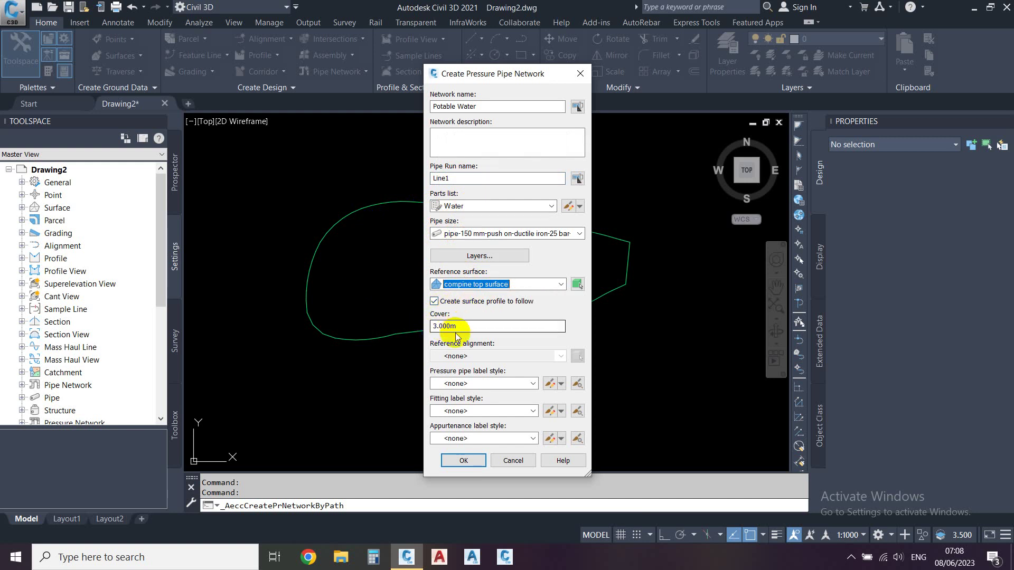
drag(455, 329, 419, 326)
text(2)
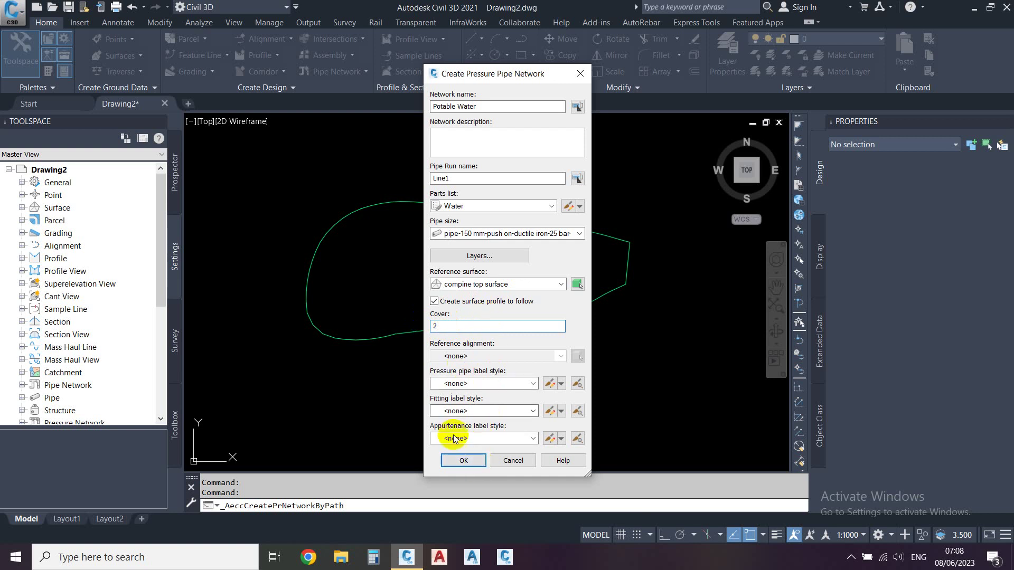
click(460, 461)
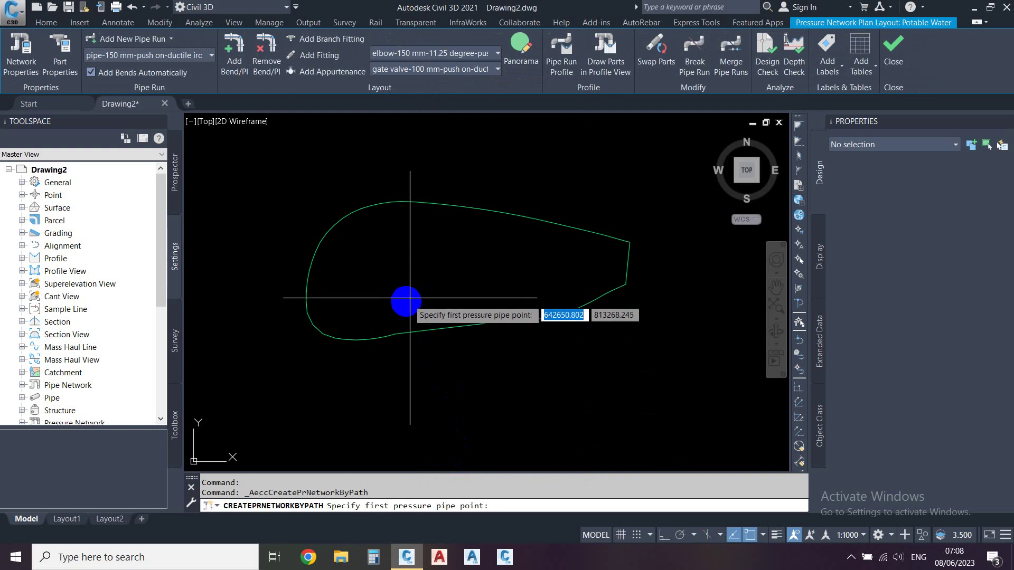
Lay the Line1 pressure pipe run through five points with bends inside the surface boundary
scroll(369, 296, up, 2)
click(363, 295)
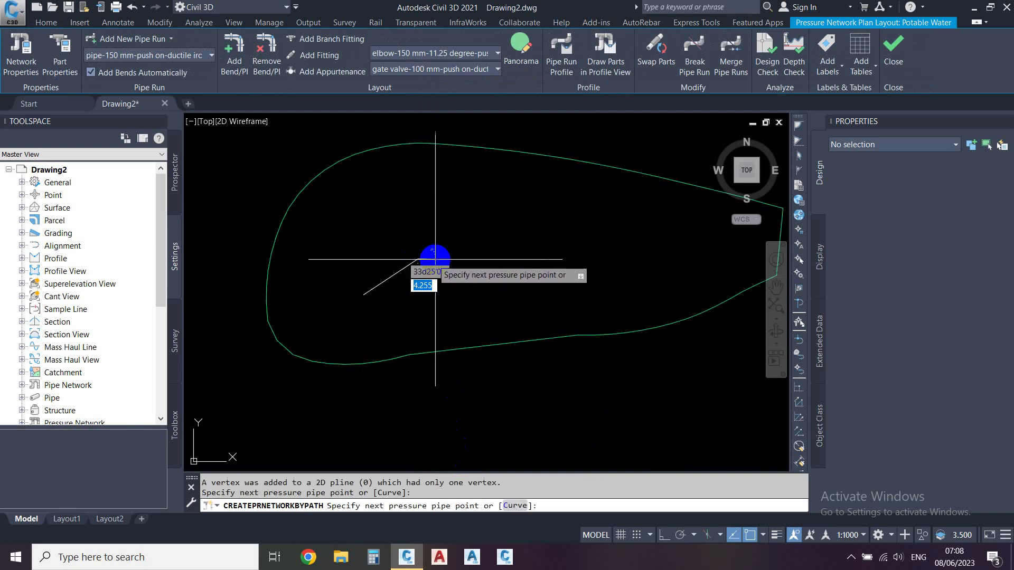
click(435, 259)
click(508, 282)
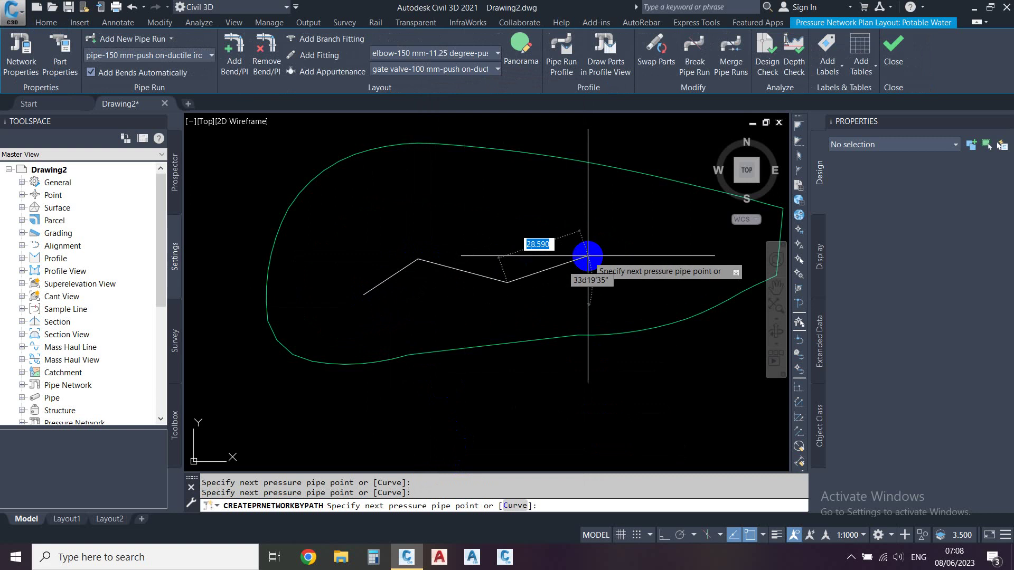
click(588, 256)
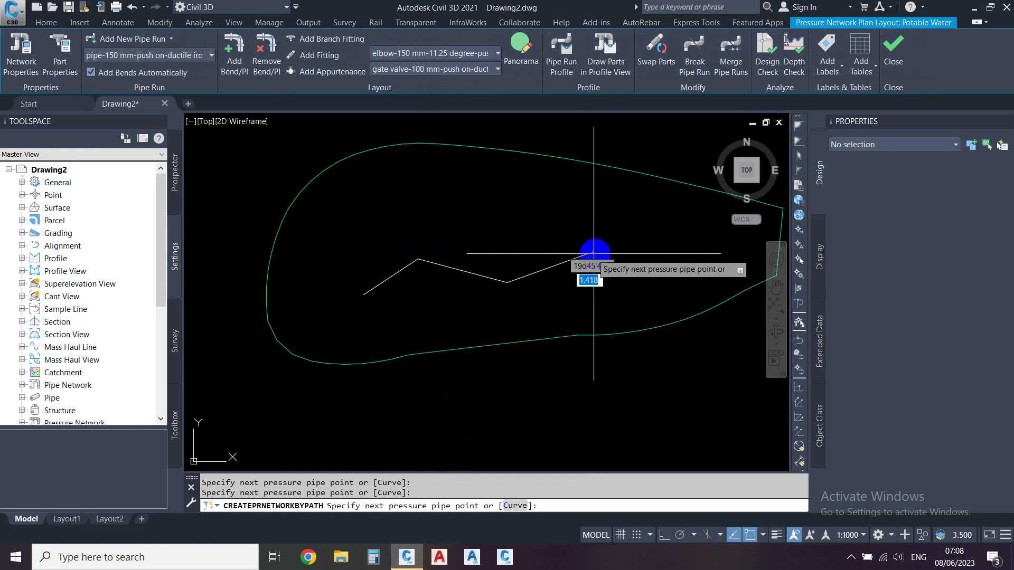
click(677, 253)
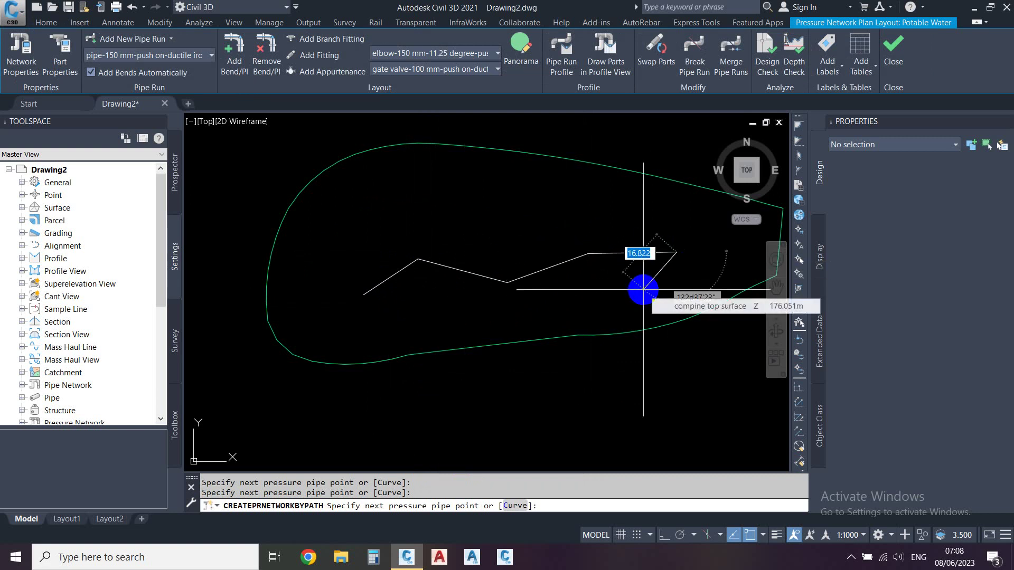
key(Return)
Zoom into the first bend and select the Line1 alignment there
scroll(422, 267, up, 4)
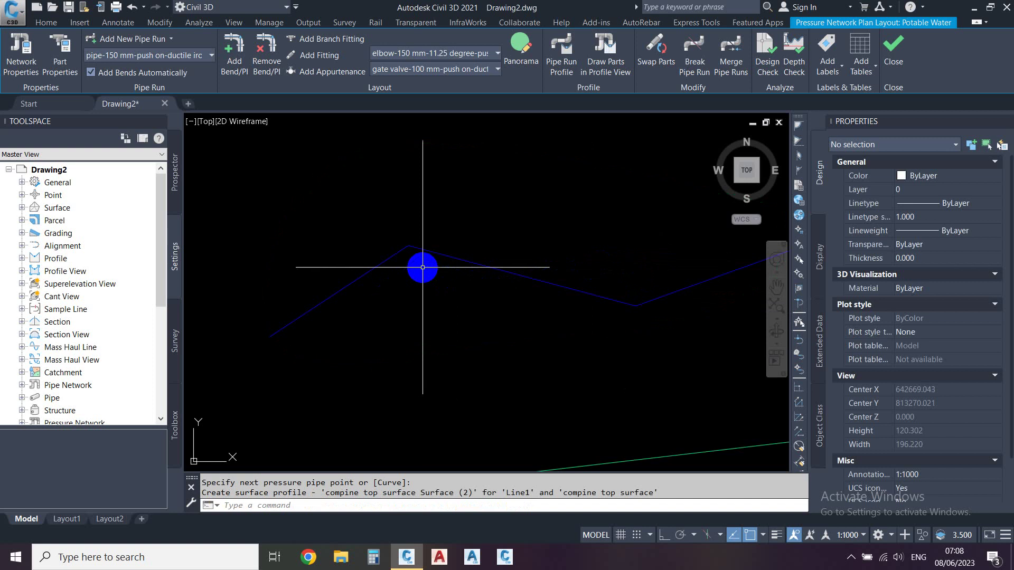
scroll(414, 258, up, 4)
scroll(408, 235, up, 4)
scroll(403, 215, up, 4)
scroll(396, 217, up, 4)
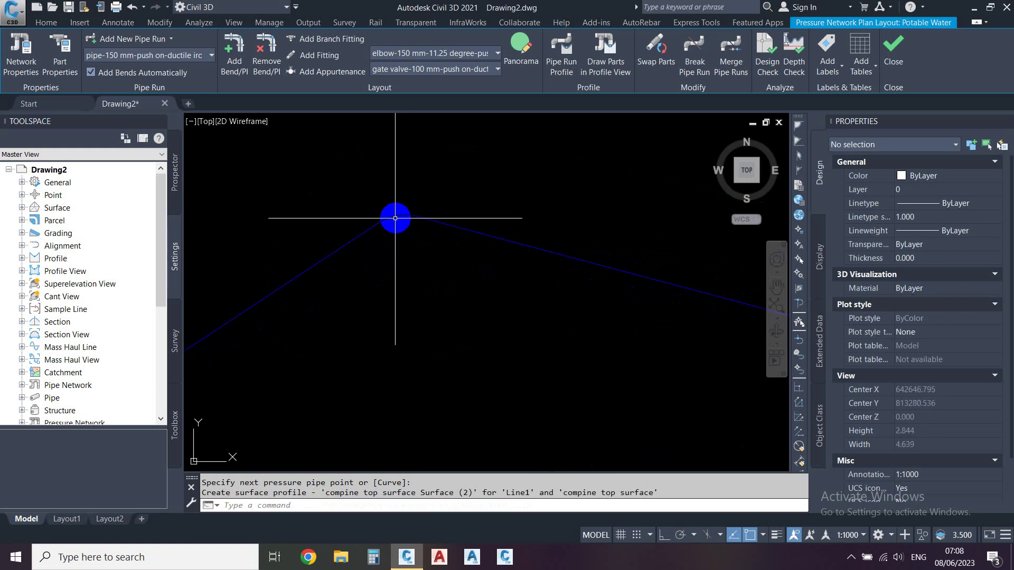
click(395, 218)
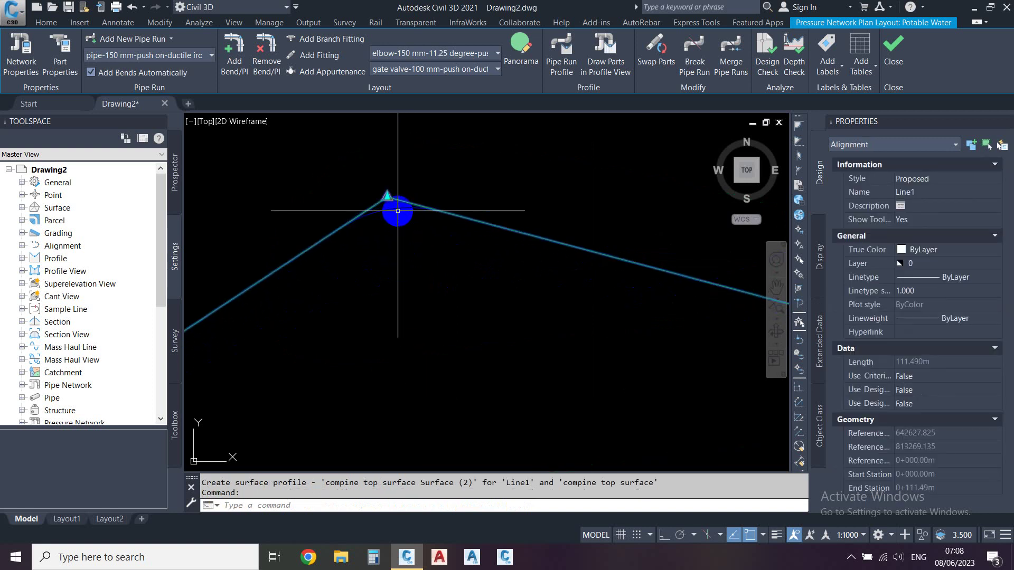
Give all fittings in the run the Fitting style
key(Escape)
click(396, 209)
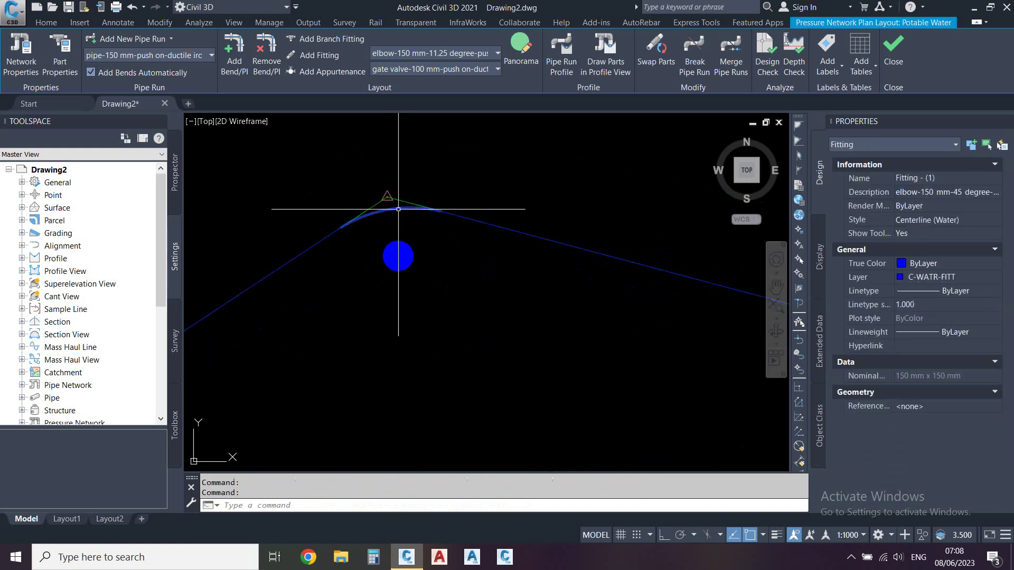
right_click(393, 333)
click(441, 327)
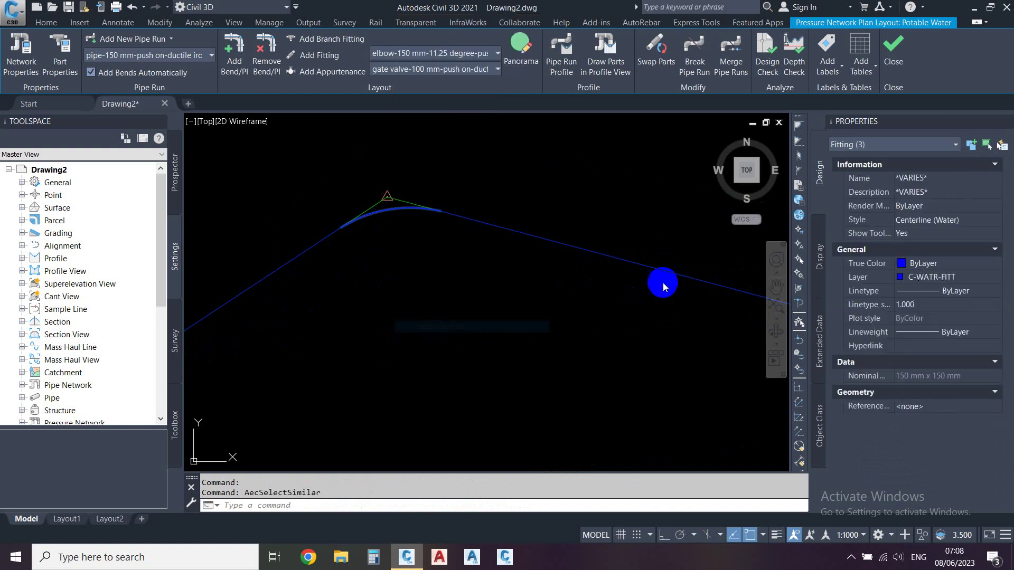
click(953, 224)
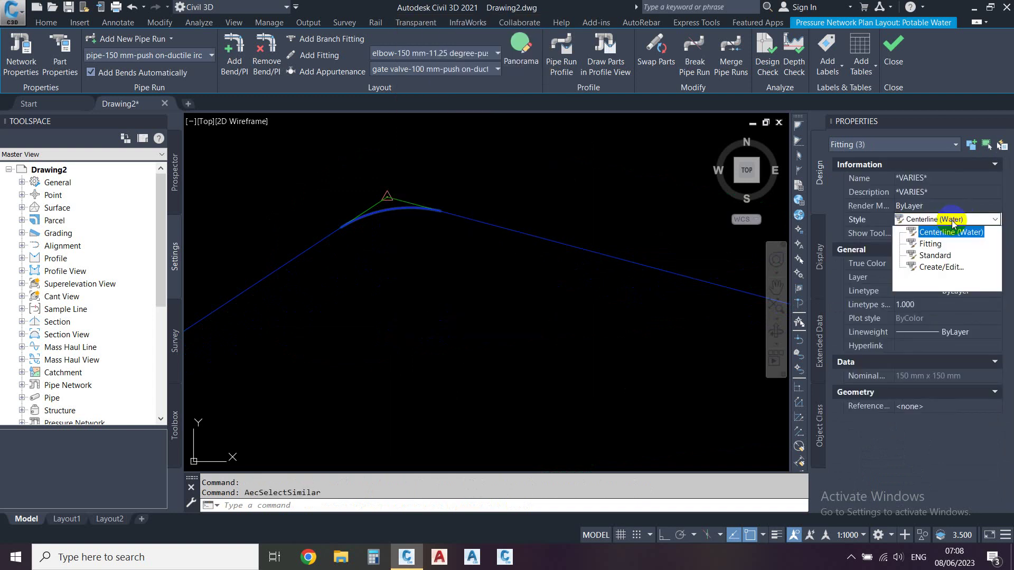
click(922, 244)
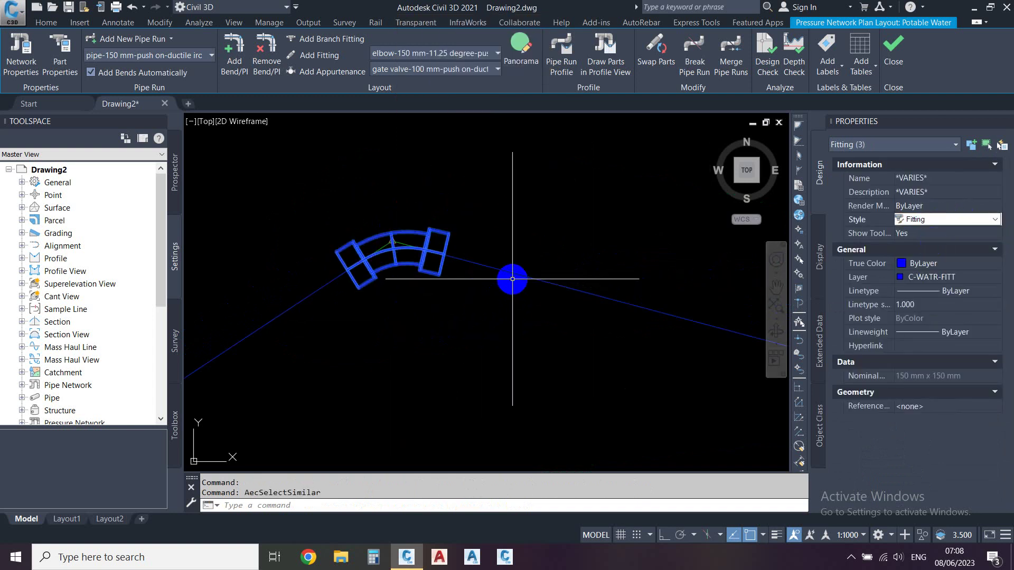
key(Escape)
Give all four pressure pipes the Double Line (Water) style, then select the Line1 alignment
scroll(515, 278, down, 2)
click(513, 278)
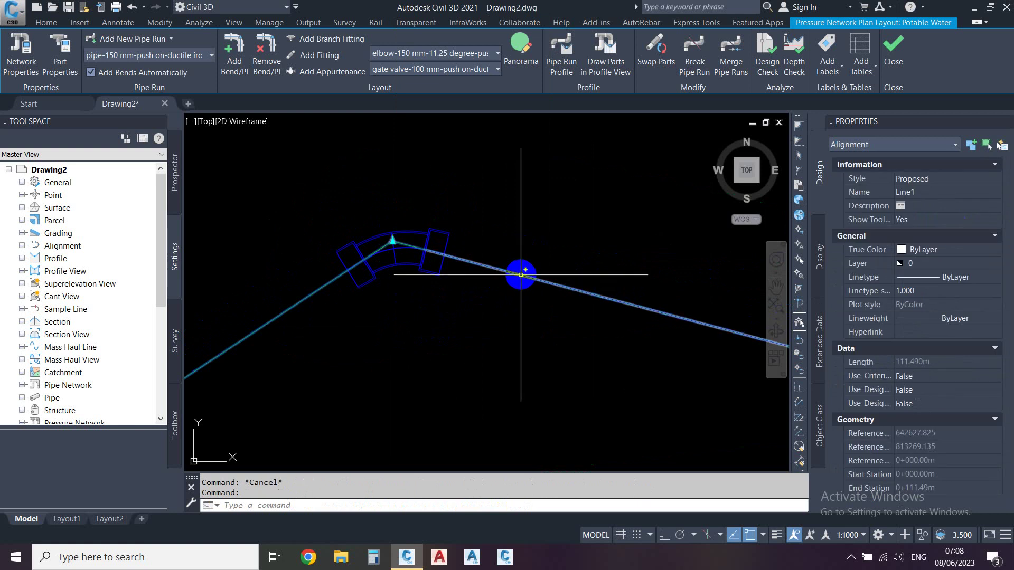
click(515, 276)
right_click(533, 233)
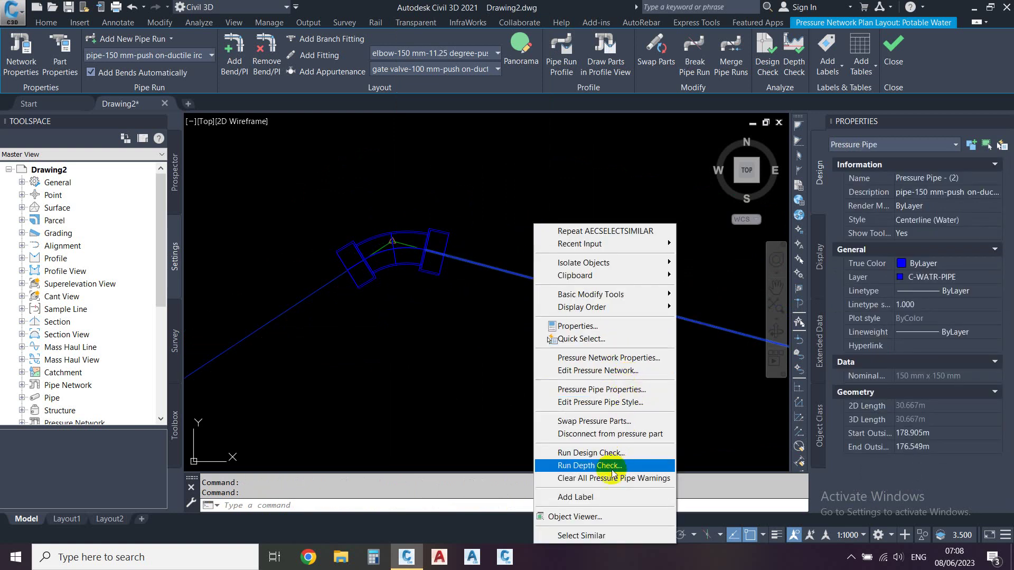
click(590, 535)
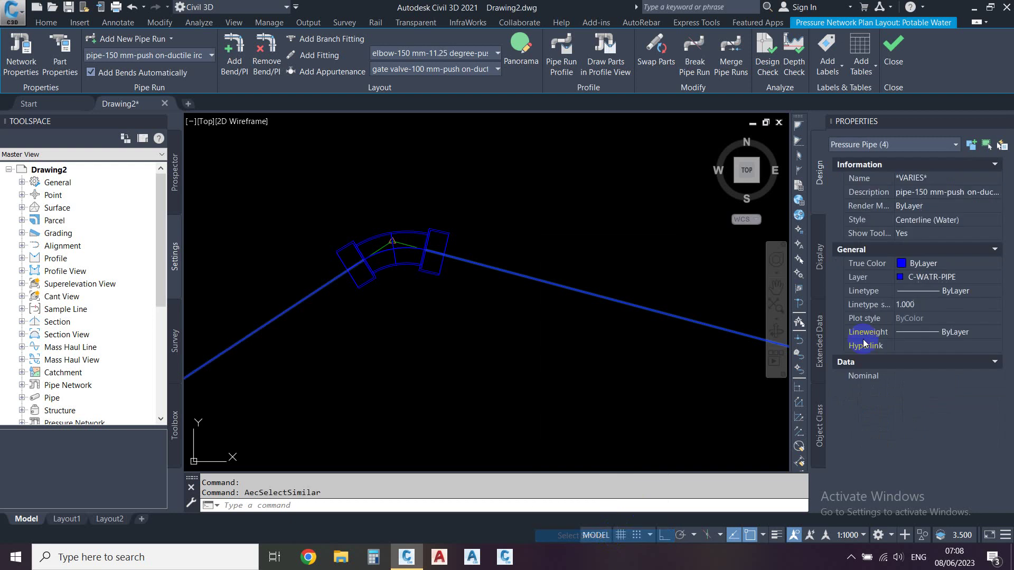
click(947, 219)
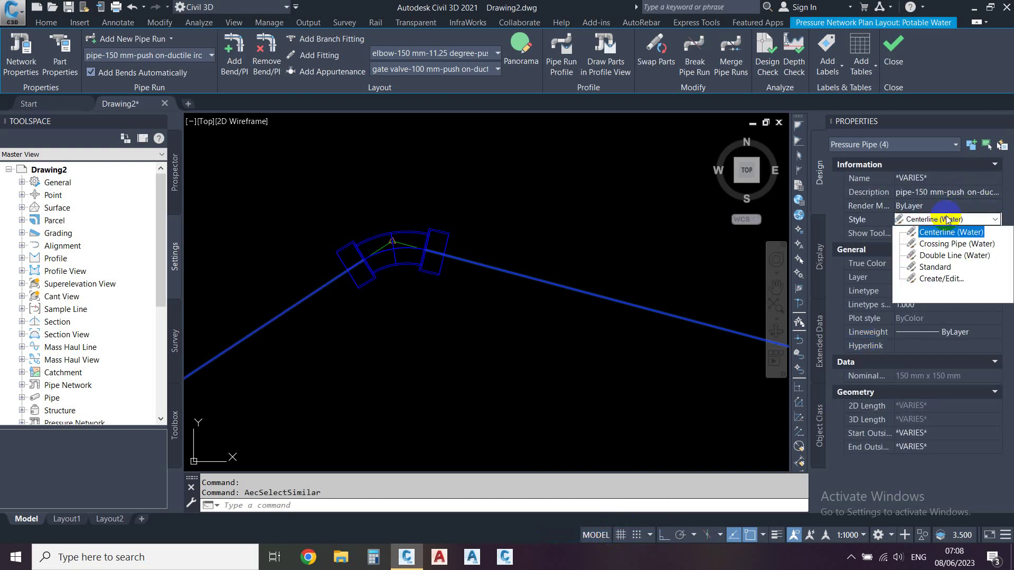
click(932, 257)
mouse_move(394, 261)
middle_down()
mouse_move(344, 291)
mouse_move(341, 252)
middle_up()
key(Escape)
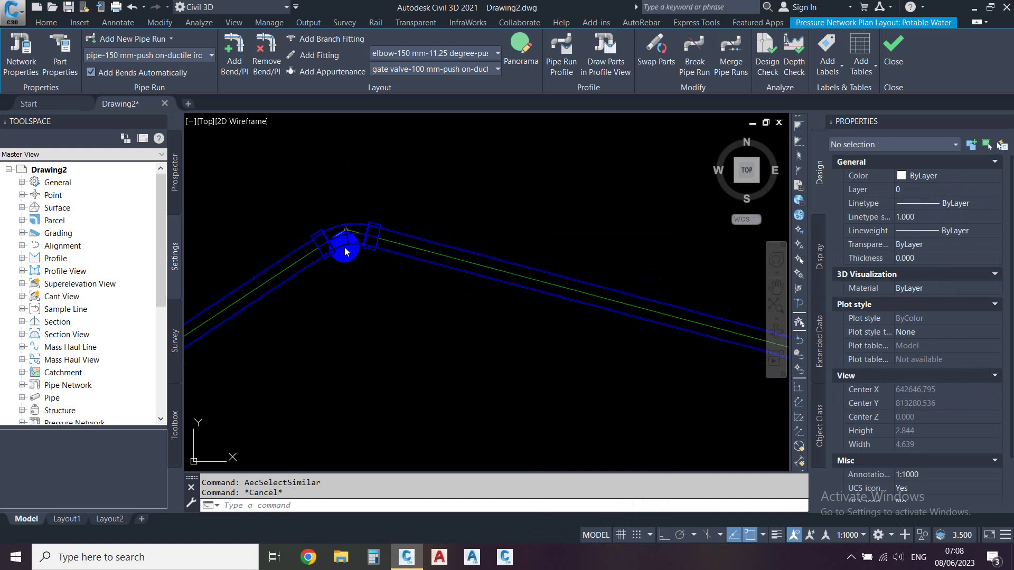
click(341, 252)
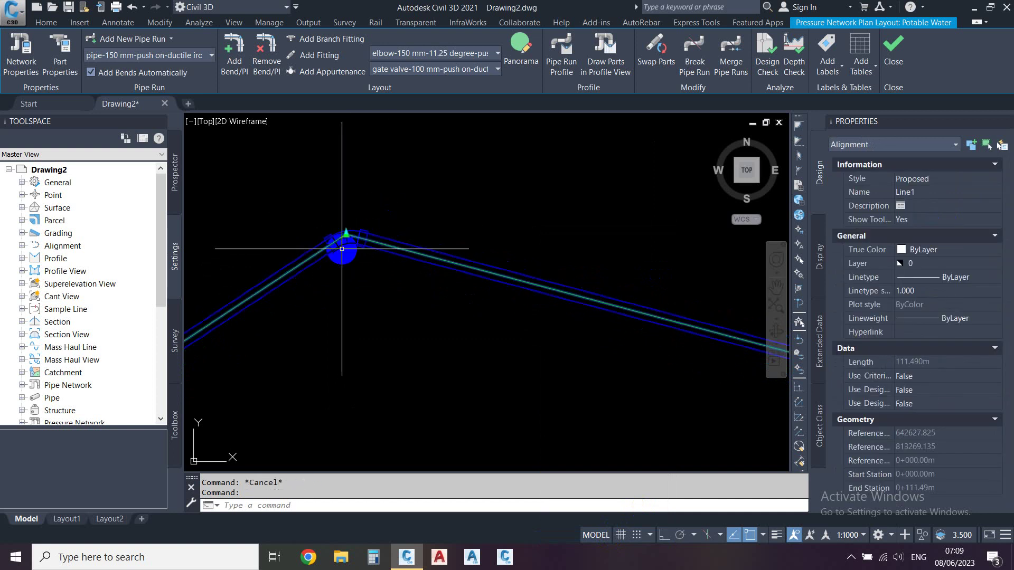
scroll(339, 244, up, 1)
click(338, 245)
key(Escape)
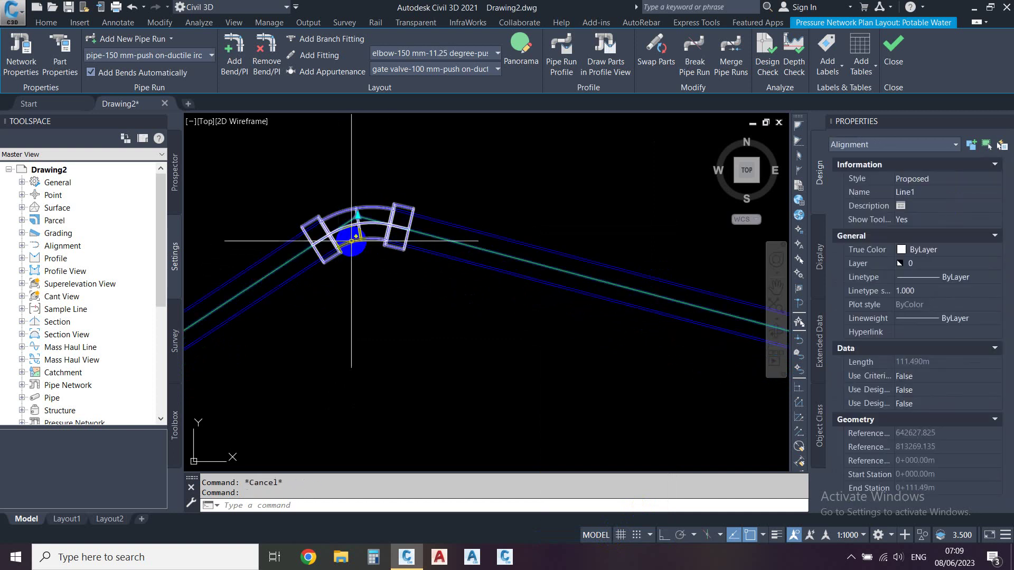
click(351, 241)
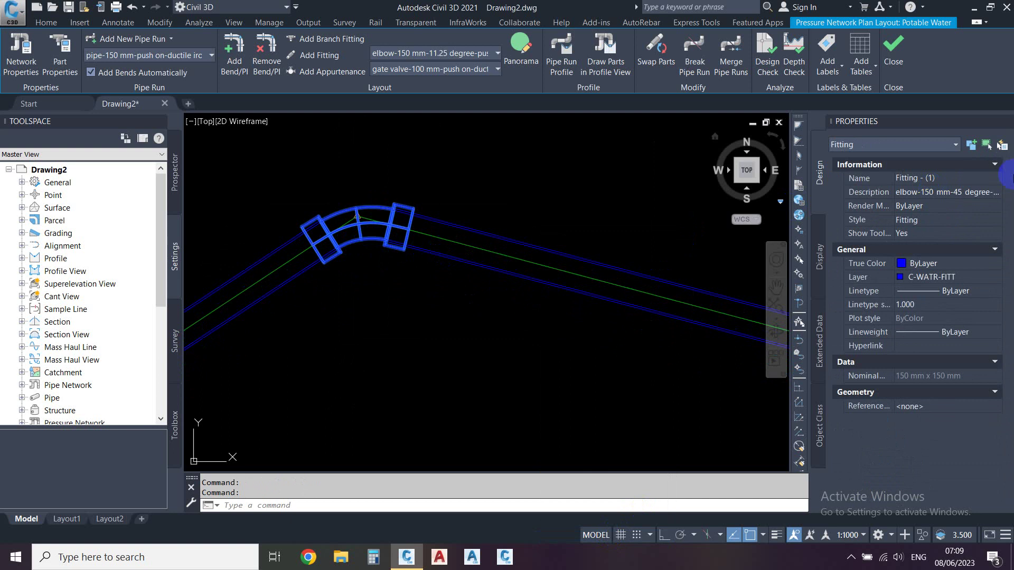
scroll(597, 199, down, 1)
scroll(339, 253, down, 2)
scroll(351, 253, down, 2)
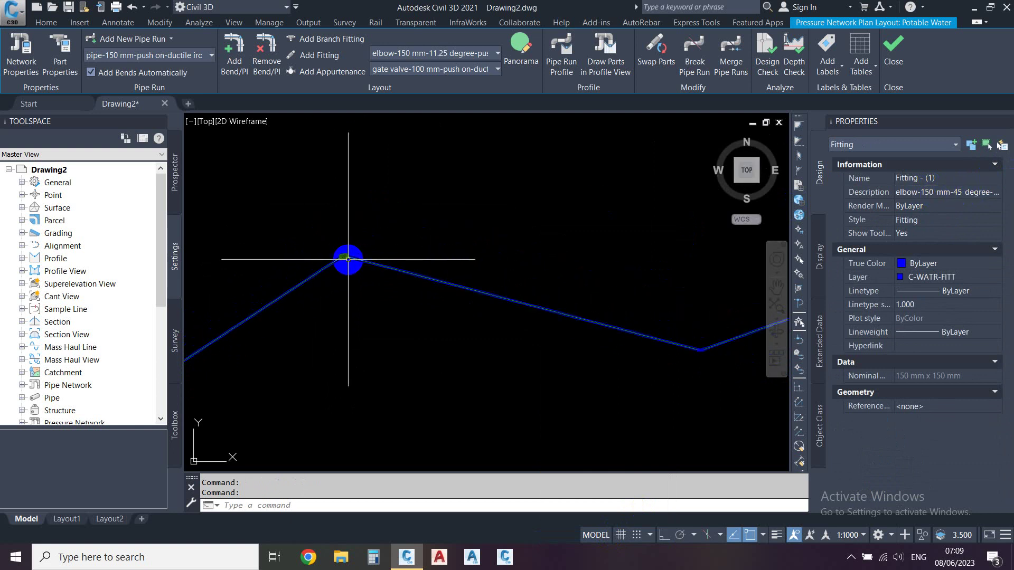
scroll(434, 281, down, 2)
scroll(434, 281, up, 2)
scroll(453, 310, up, 1)
scroll(584, 258, down, 2)
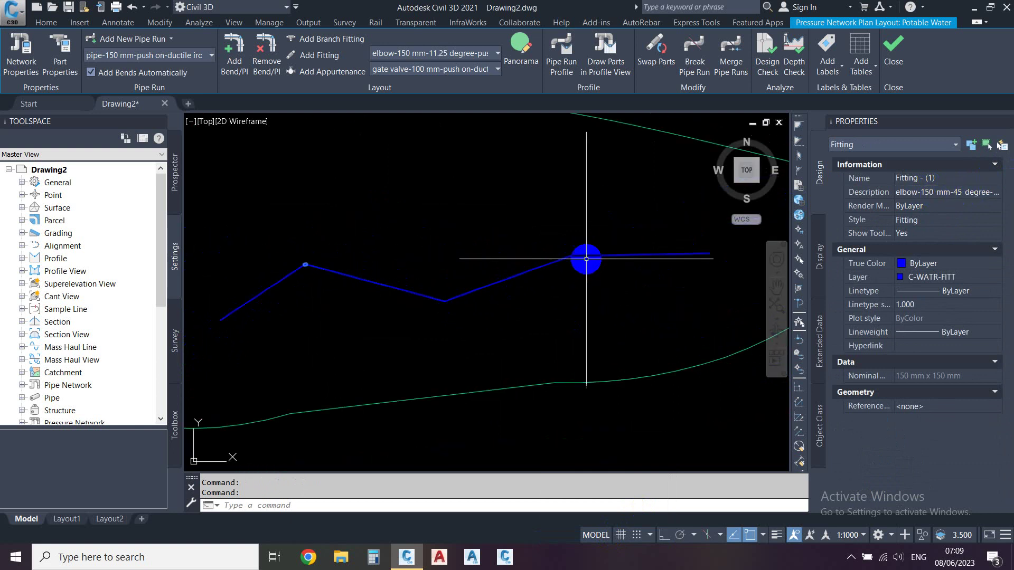
scroll(565, 254, up, 4)
click(564, 253)
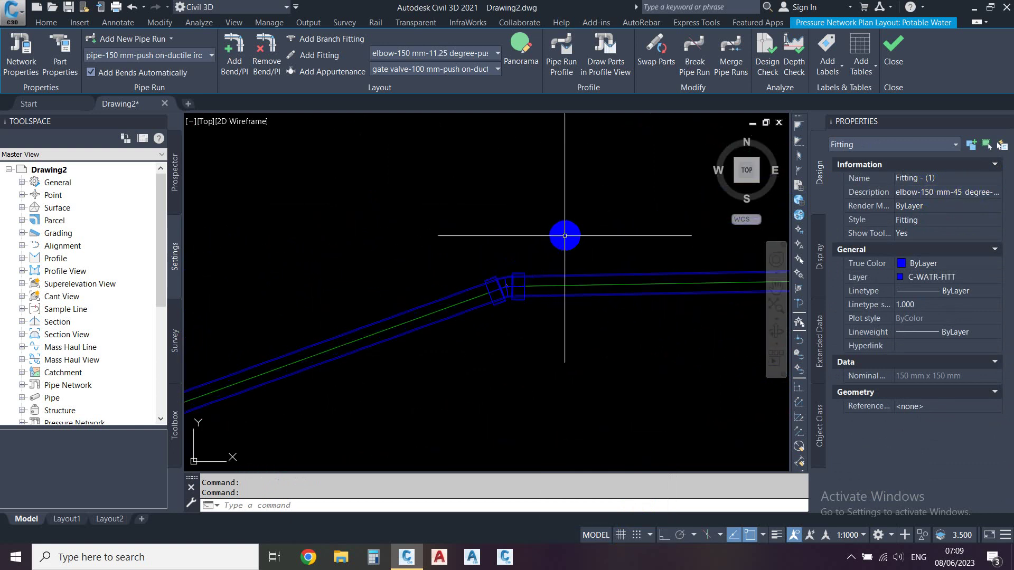
scroll(613, 264, down, 2)
scroll(602, 282, down, 2)
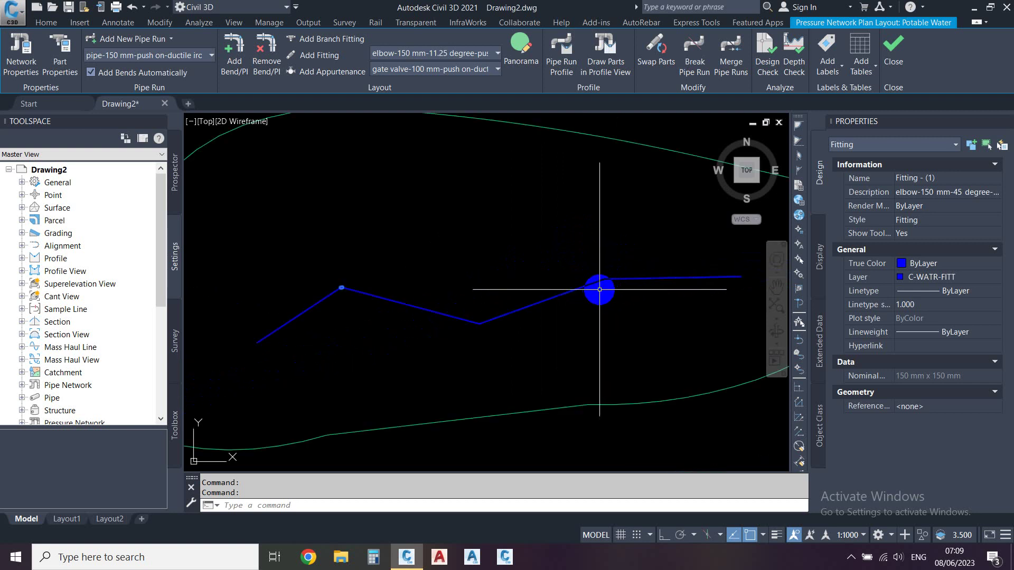
scroll(328, 292, up, 2)
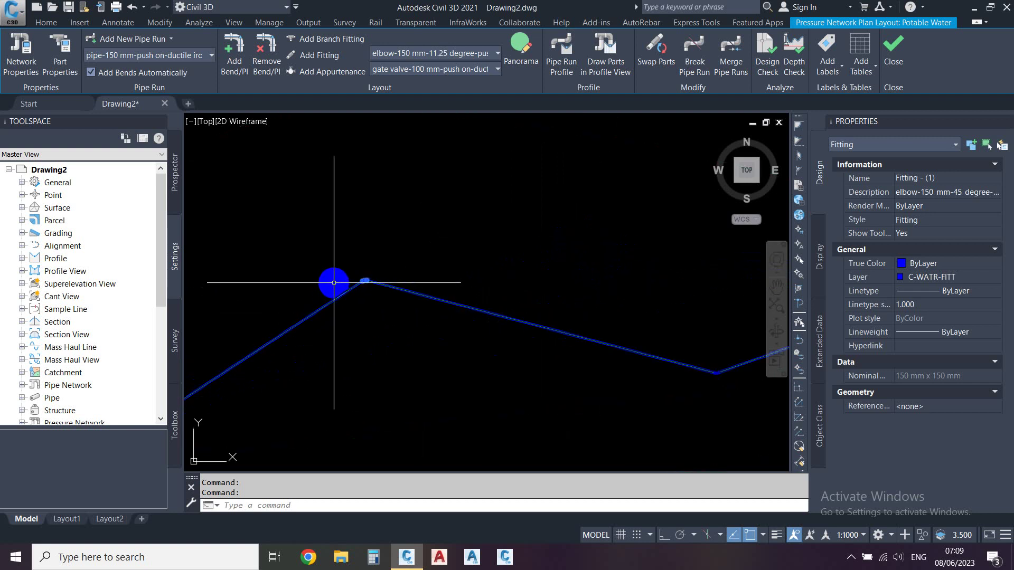
scroll(334, 283, up, 2)
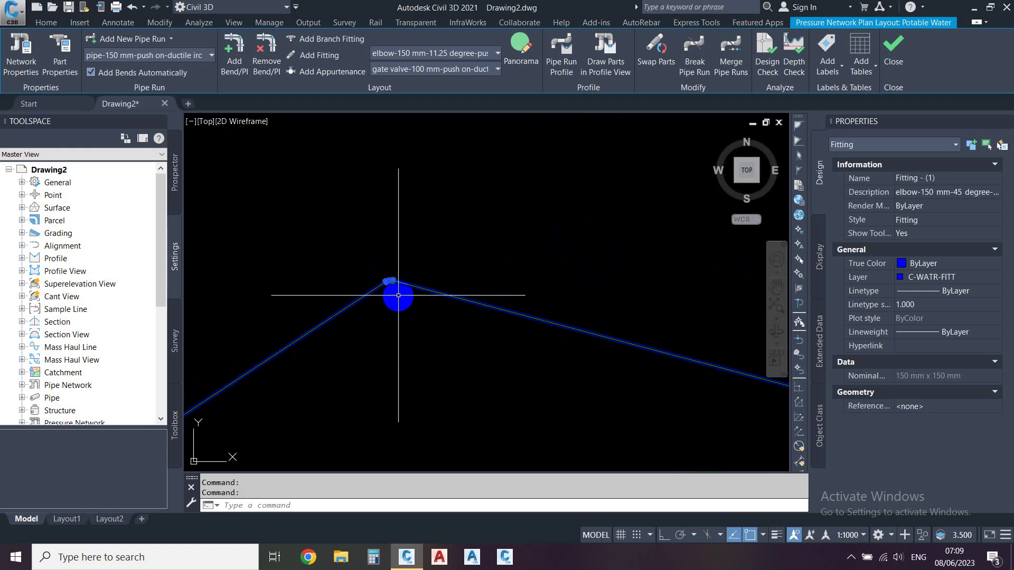
scroll(417, 290, down, 2)
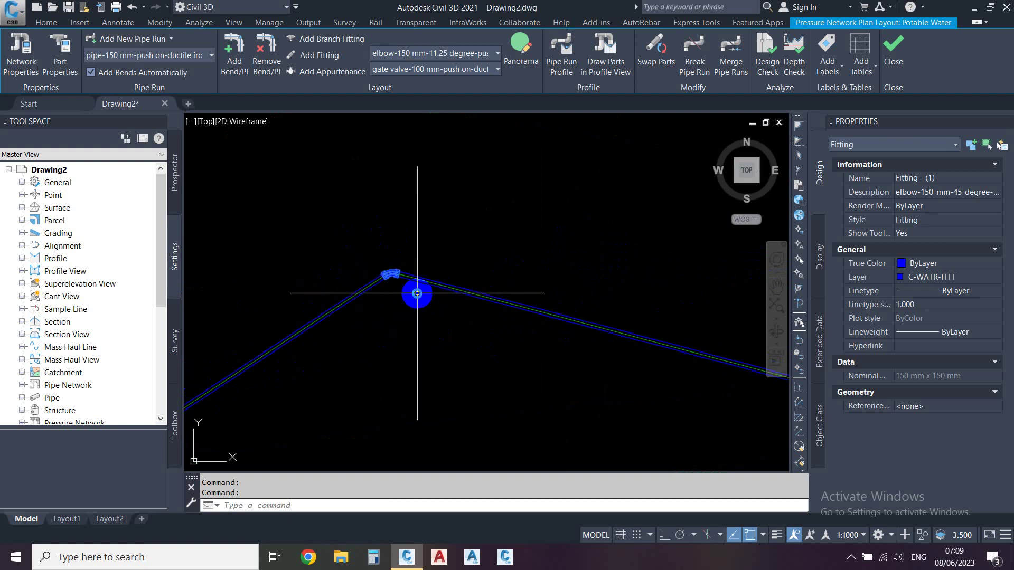
key(Escape)
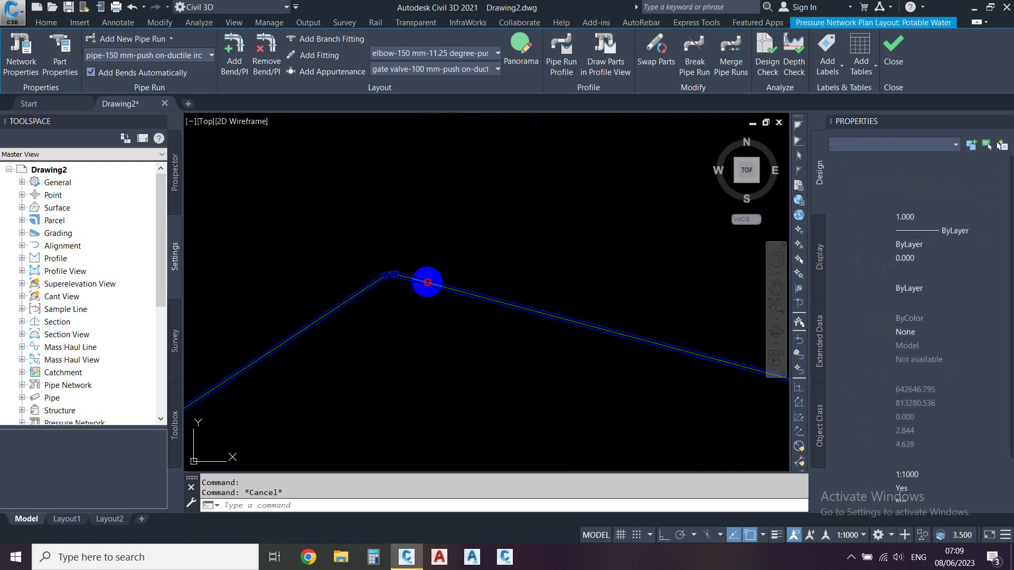
click(428, 286)
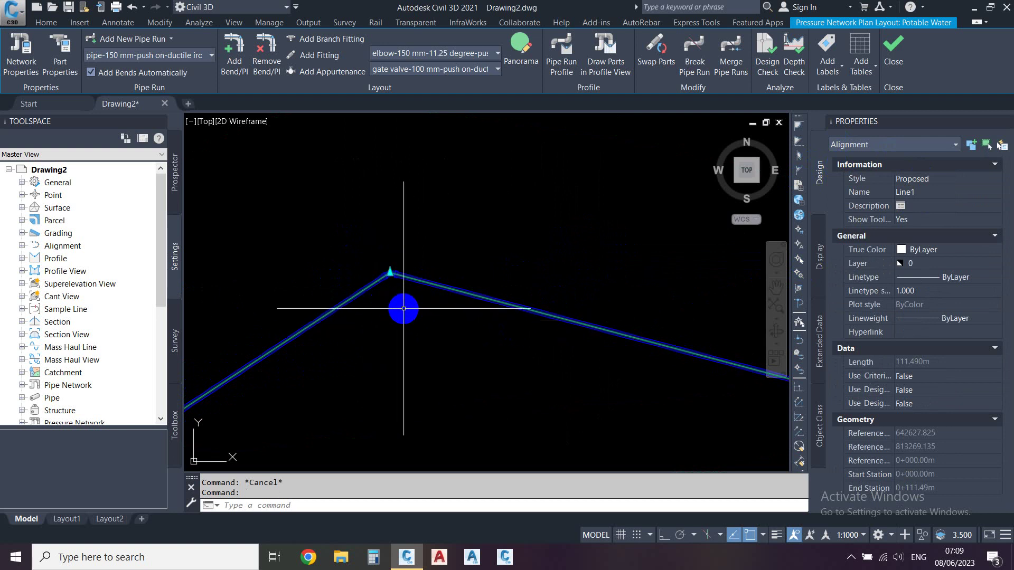
Move Line1's PI lower, lengthening the alignment from 111.490 m to 120.111 m
middle_drag(403, 308, 407, 324)
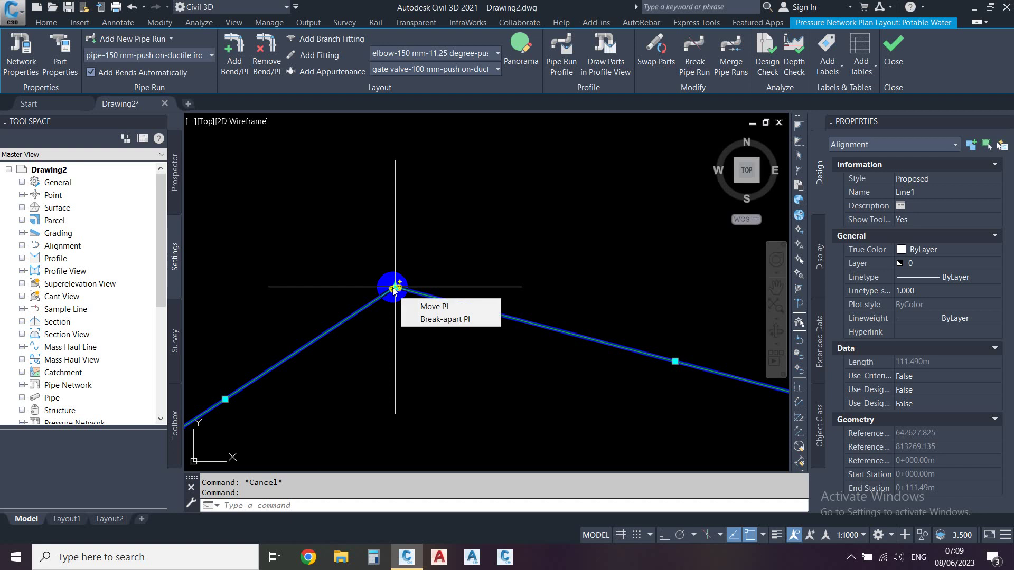
click(393, 289)
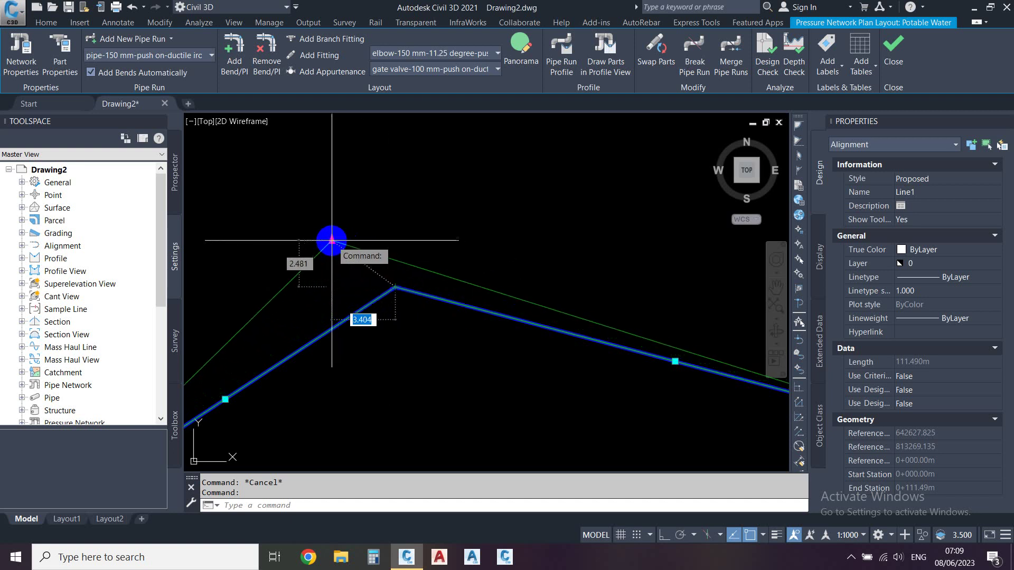
scroll(331, 241, down, 4)
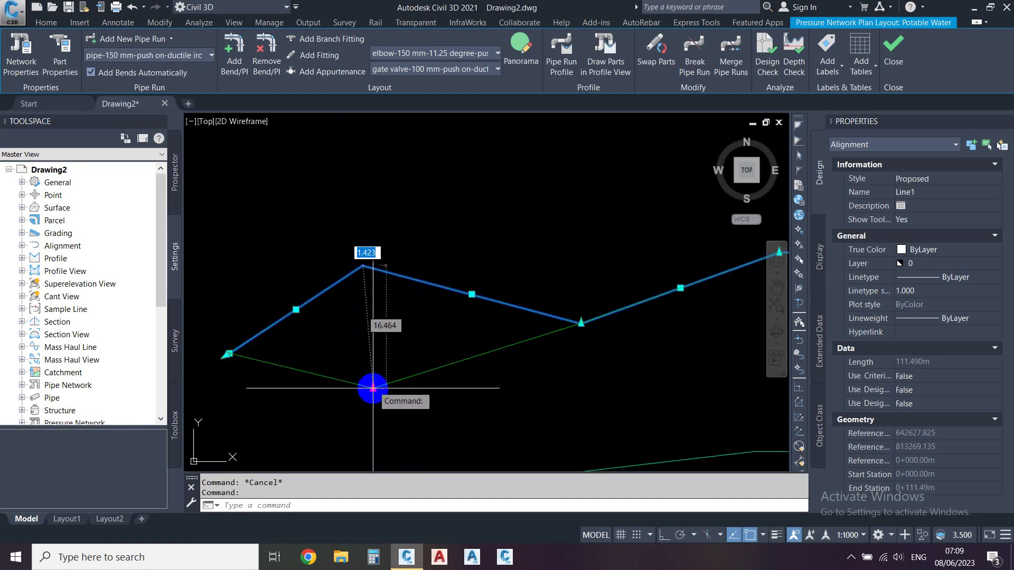
scroll(373, 388, down, 3)
scroll(362, 355, up, 1)
scroll(380, 373, up, 4)
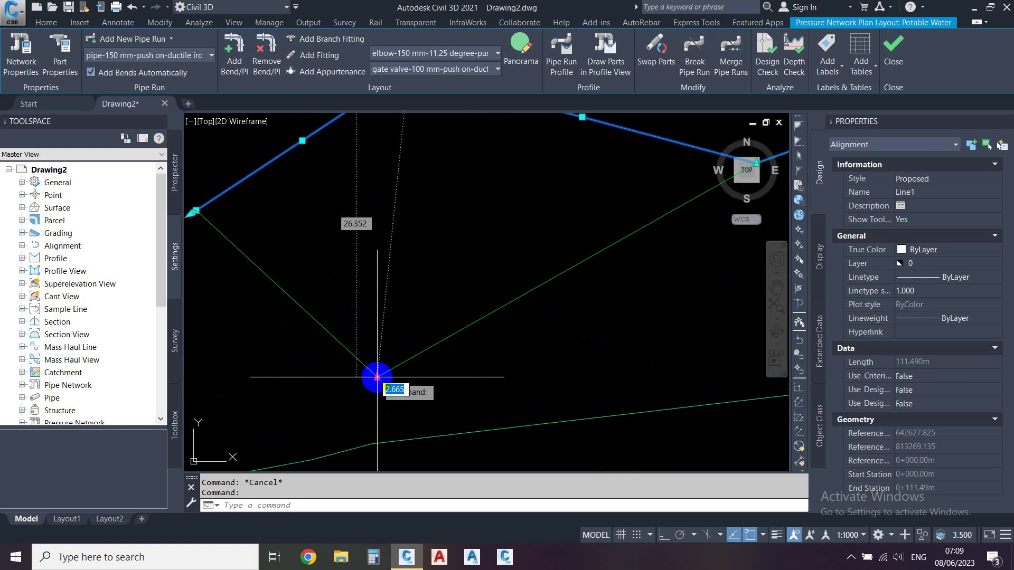
click(368, 403)
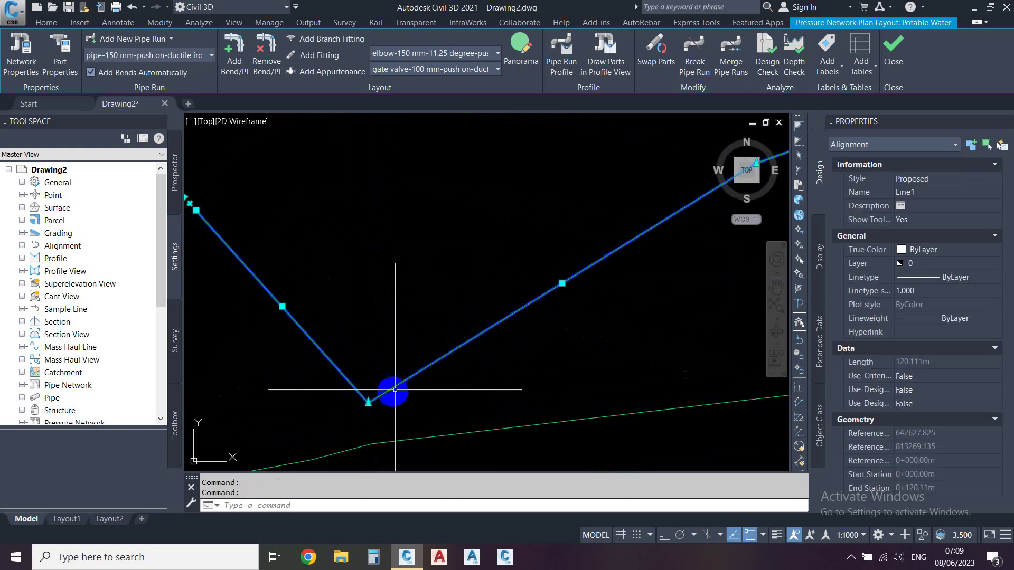
scroll(339, 403, up, 6)
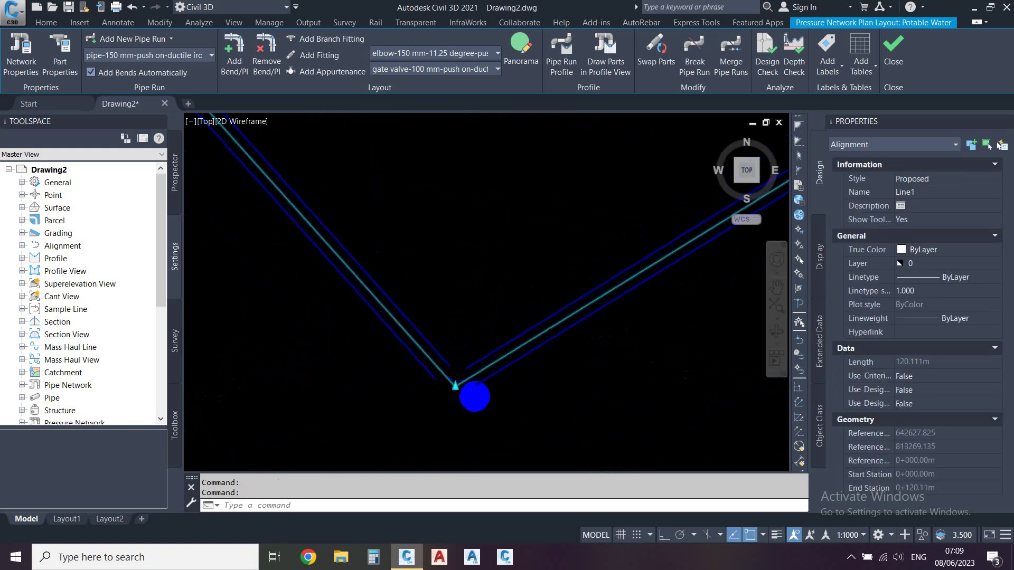
Change the 90-degree elbow at Line1's bend from Centerline (Water) to the Fitting style
key(Escape)
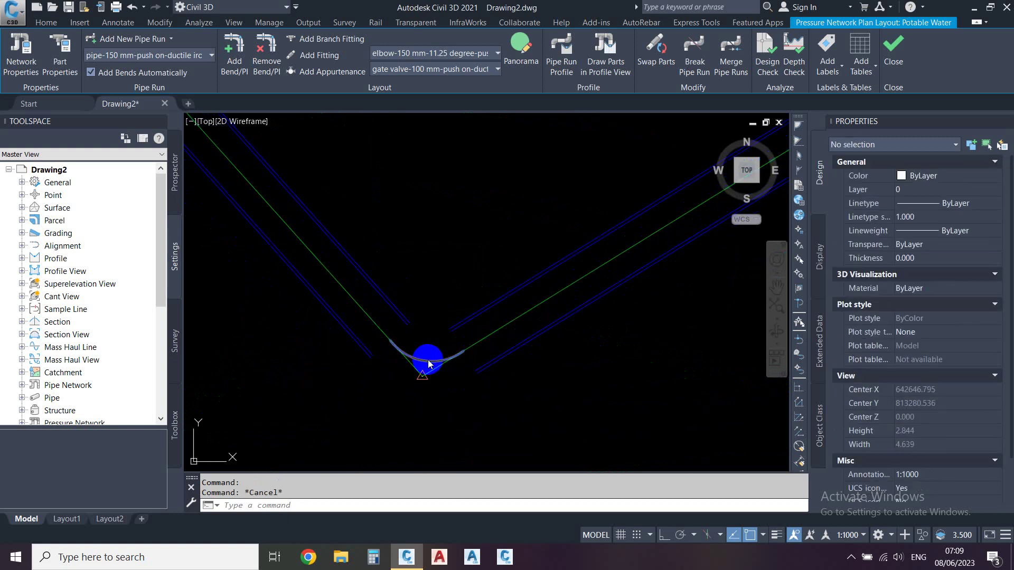
click(428, 363)
click(420, 359)
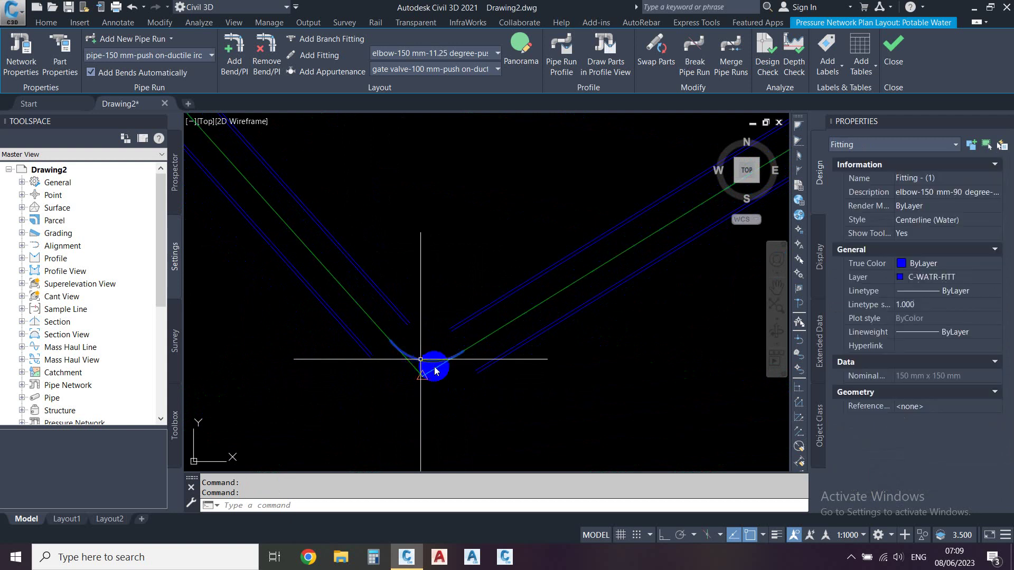
click(957, 220)
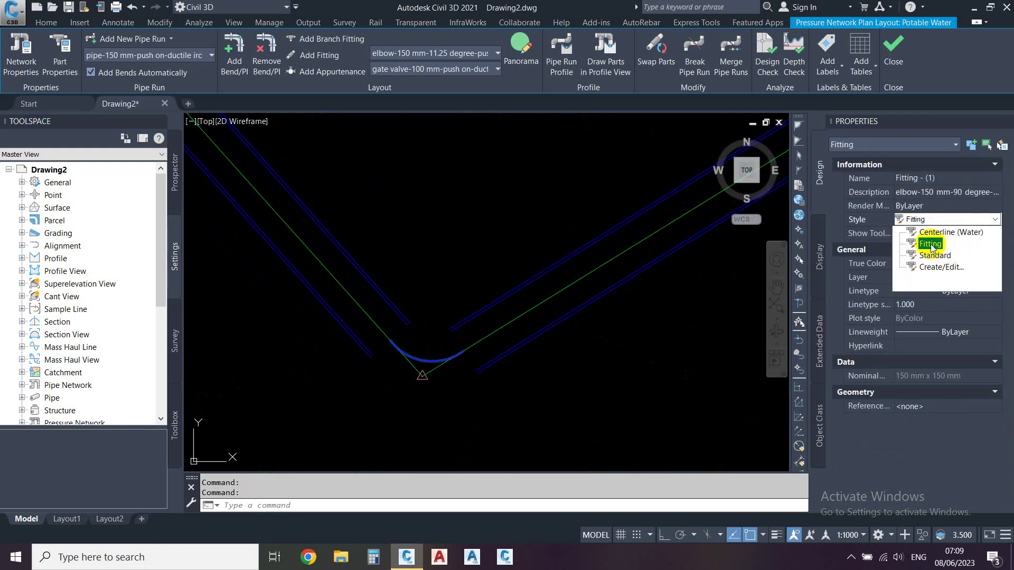
click(930, 245)
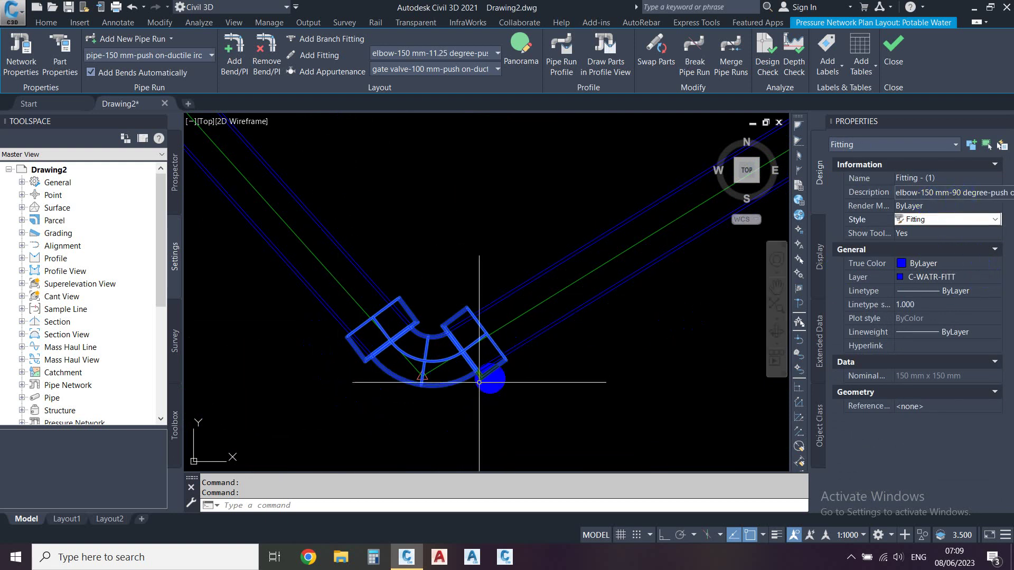
key(Escape)
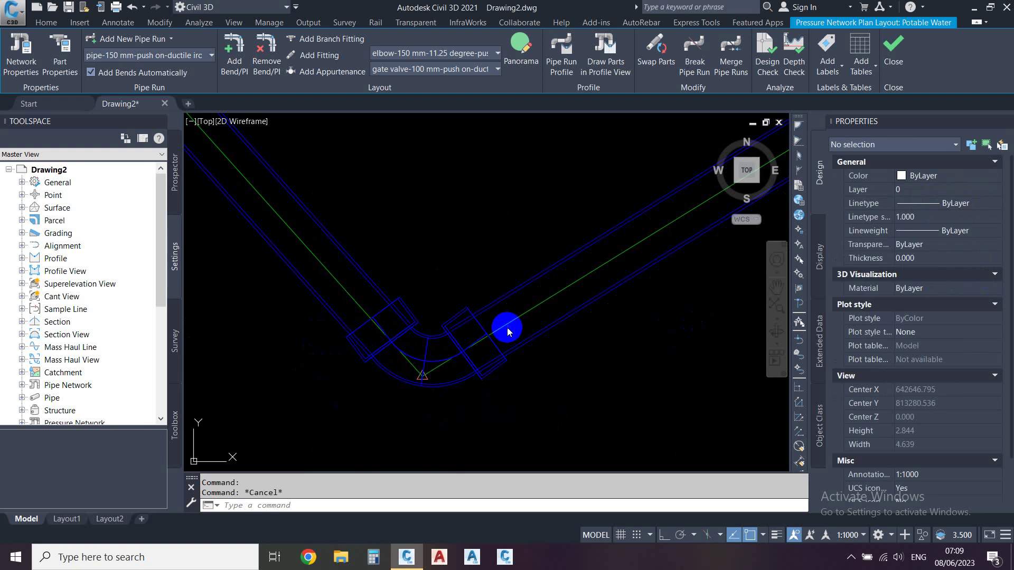
Zoom out to show the whole Line1 run inside the green surface boundary, clearing the selection
click(527, 312)
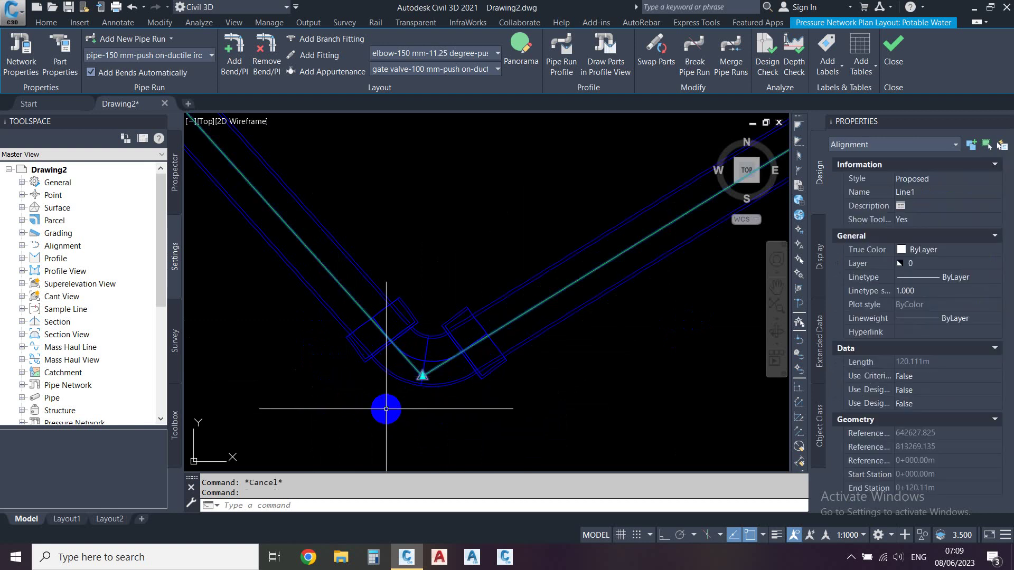
scroll(387, 408, down, 2)
scroll(386, 408, down, 2)
scroll(386, 409, down, 1)
scroll(386, 408, down, 2)
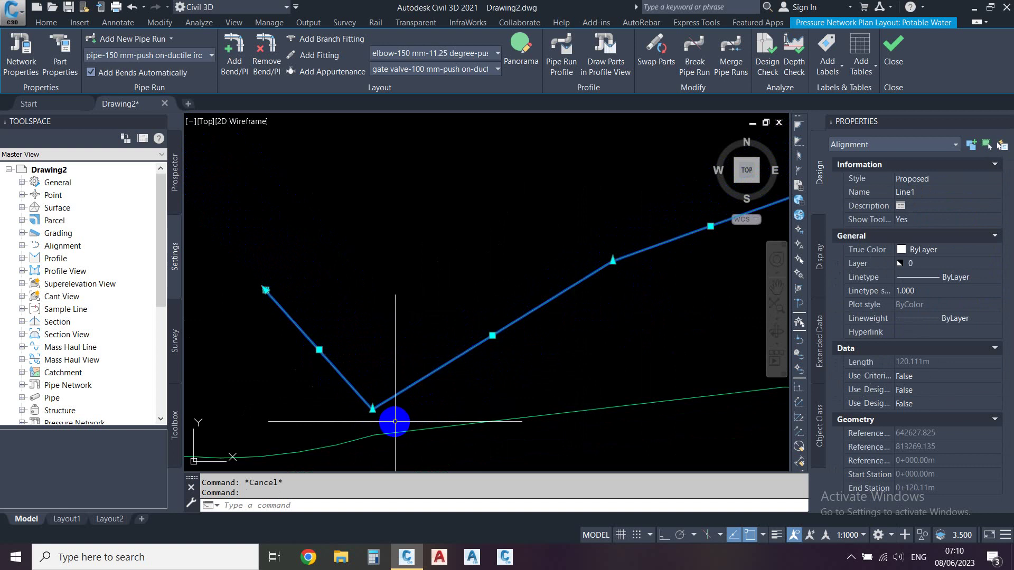
scroll(379, 423, up, 3)
scroll(335, 399, up, 2)
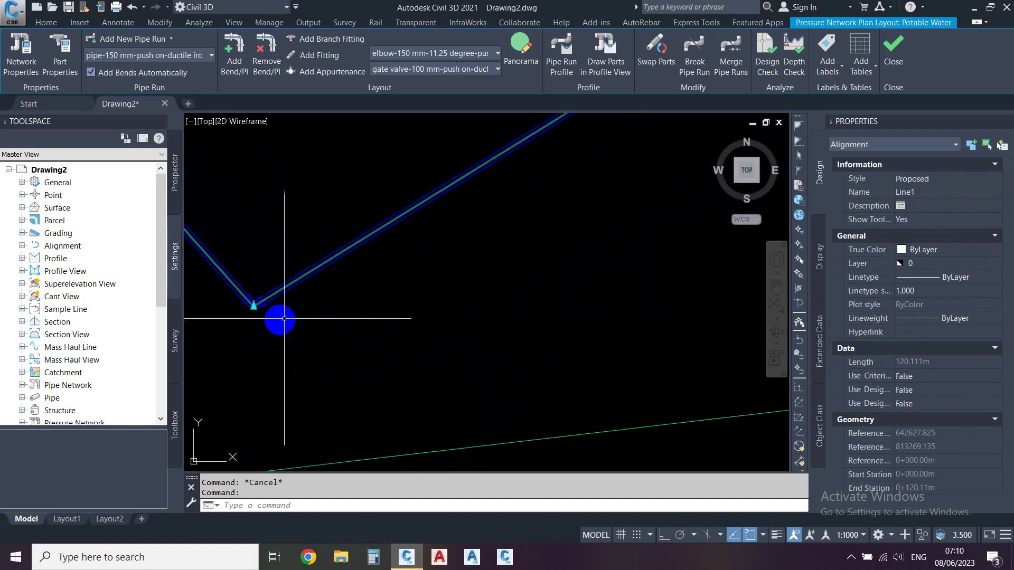
scroll(287, 297, up, 2)
scroll(482, 351, down, 1)
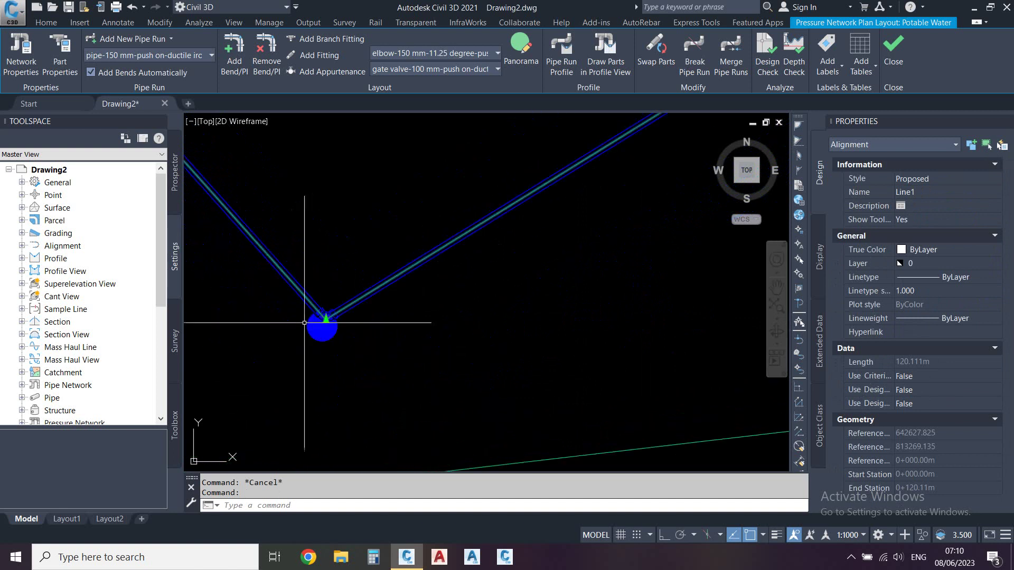
scroll(312, 324, up, 3)
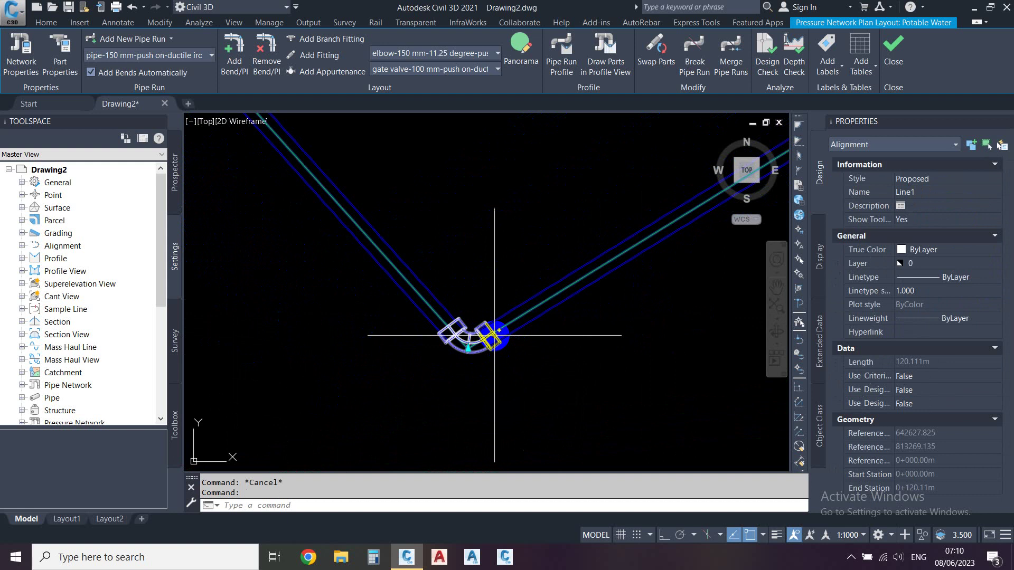
scroll(441, 360, down, 1)
scroll(436, 365, down, 1)
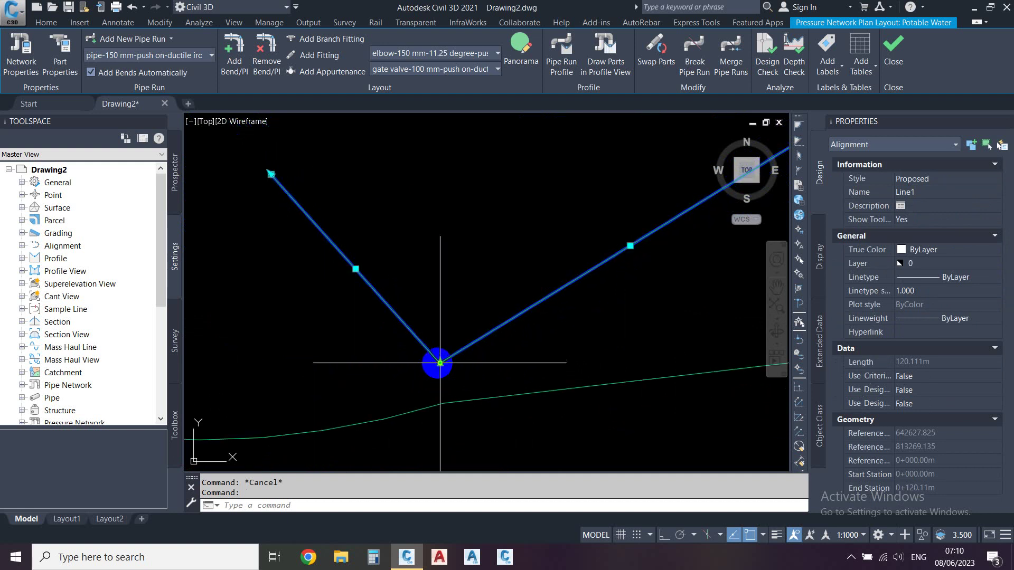
scroll(378, 366, down, 2)
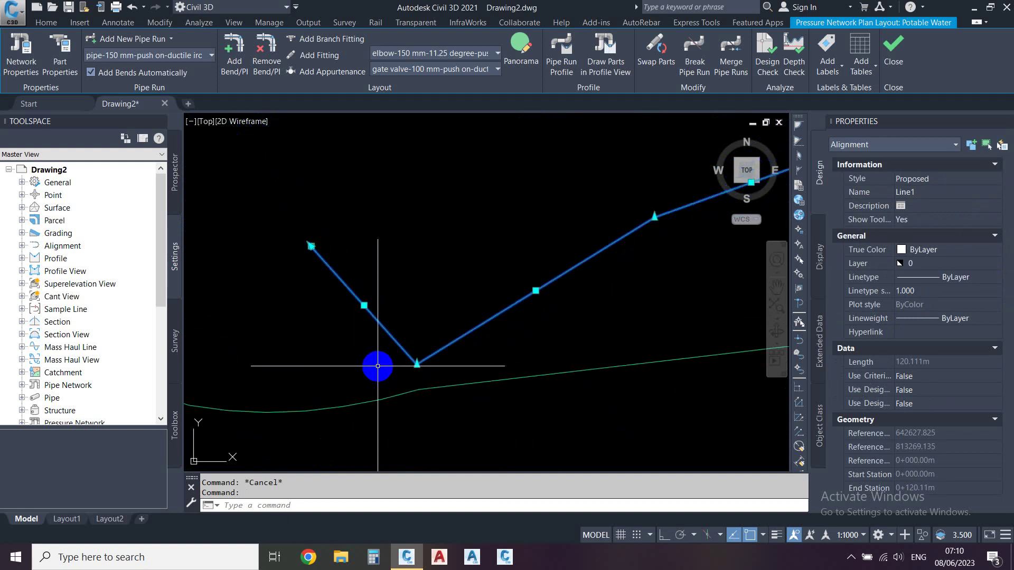
scroll(311, 345, down, 1)
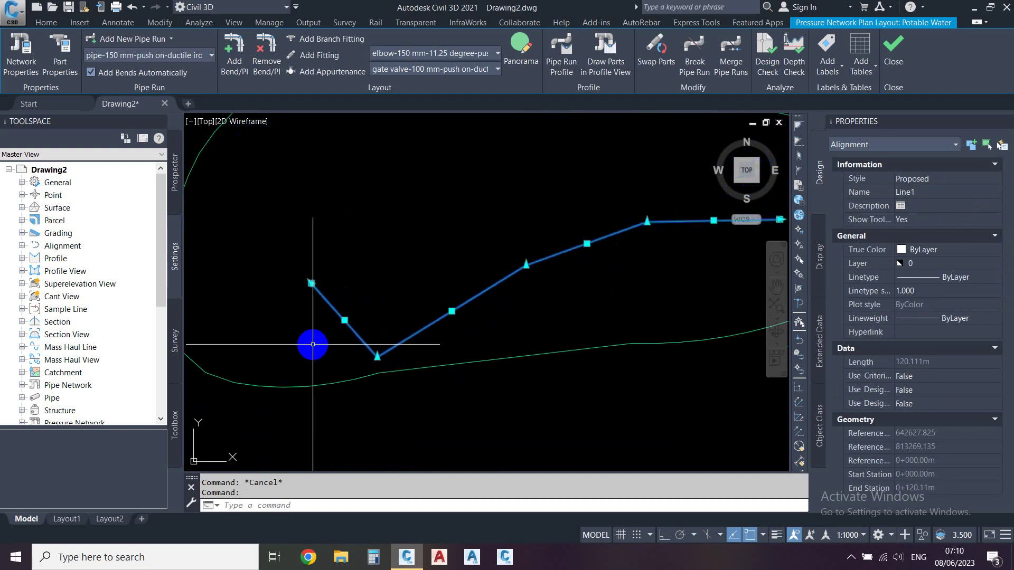
scroll(435, 336, down, 1)
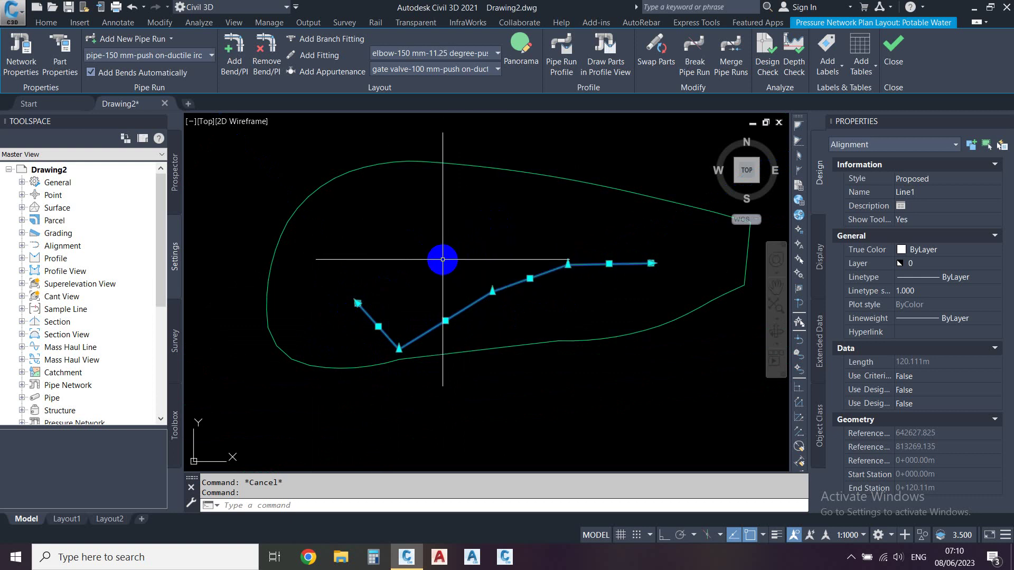
key(Escape)
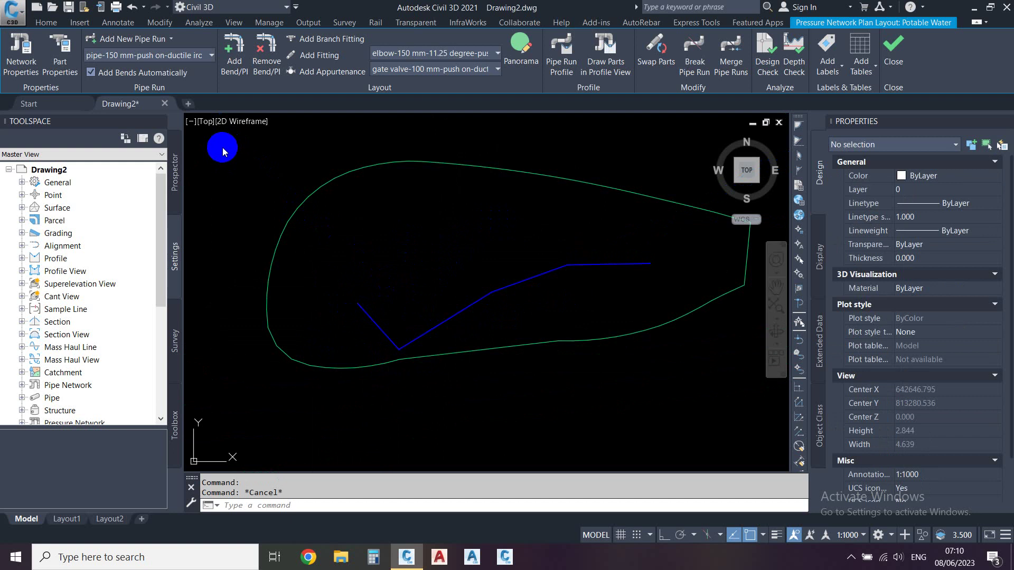
Create new pipe run Line2 on compine top surface with 2.000 m cover
click(154, 40)
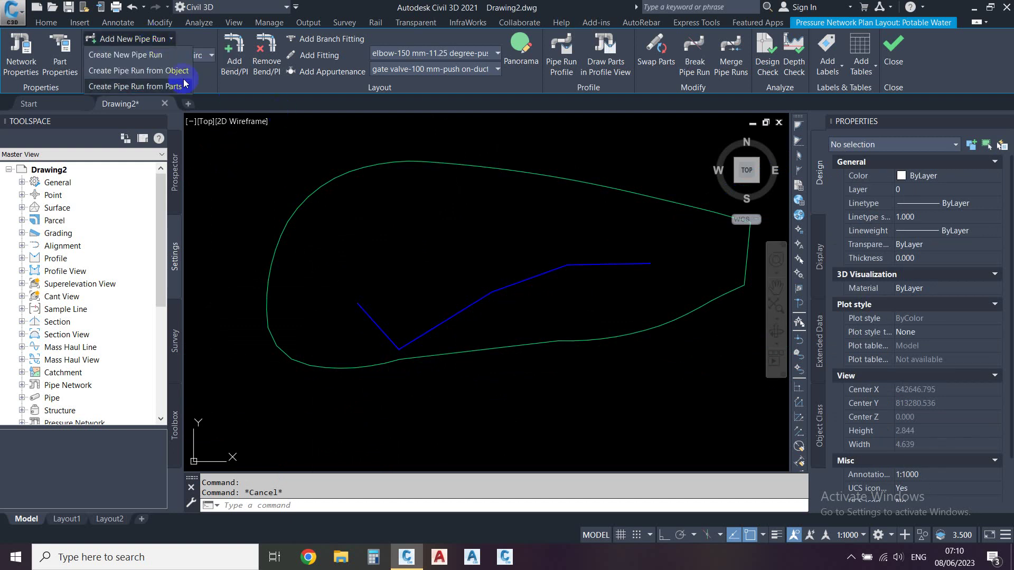
click(146, 56)
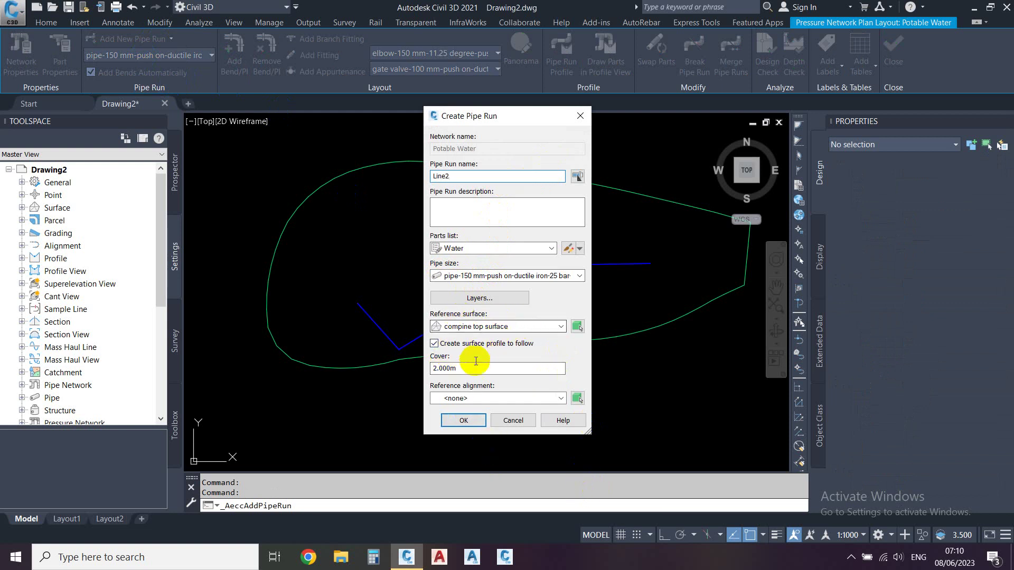
click(463, 421)
Lay a short two-point Line2 pipe, then cancel further drawing
scroll(388, 303, up, 3)
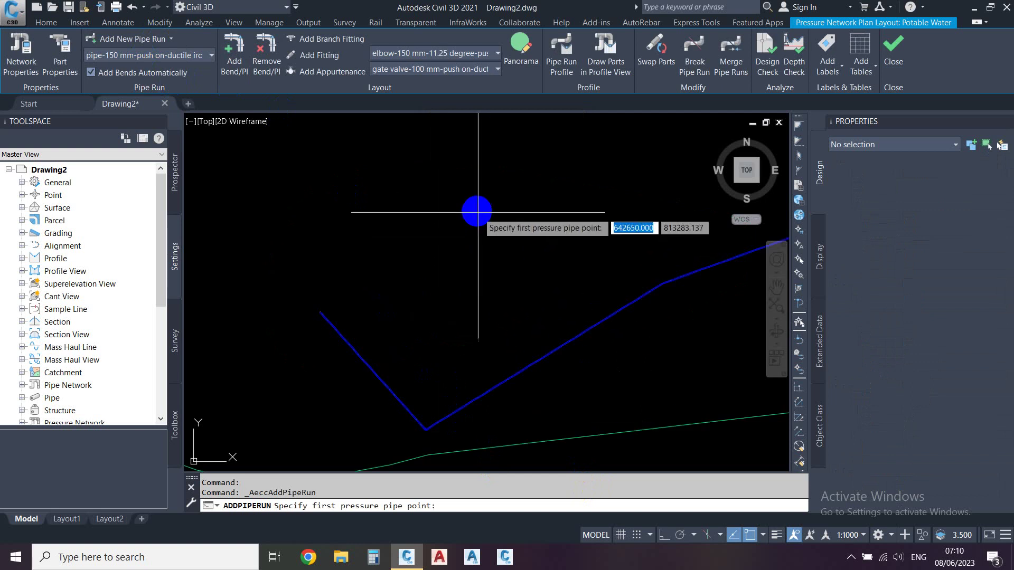
click(507, 176)
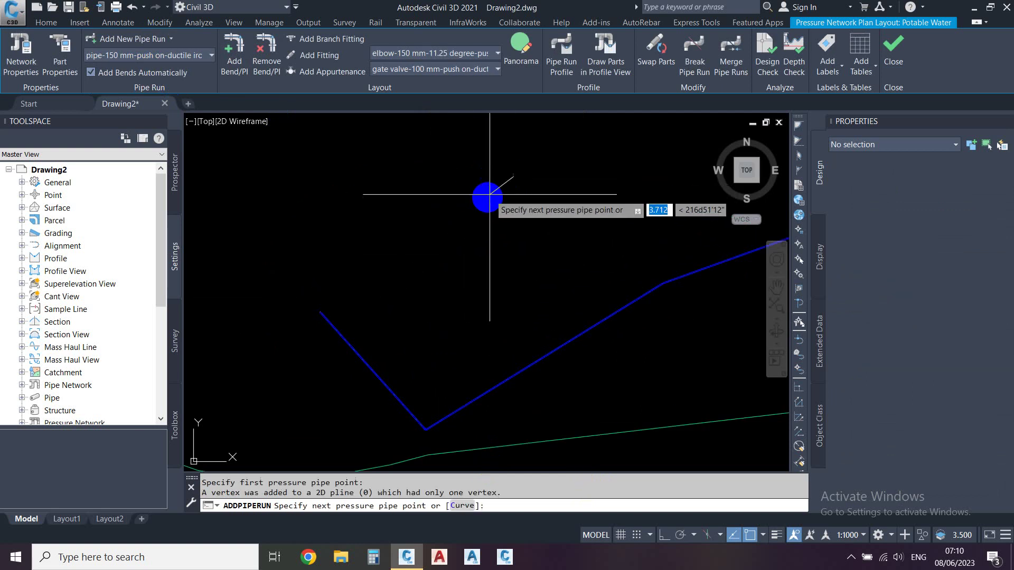
scroll(442, 298, down, 2)
scroll(442, 298, down, 2)
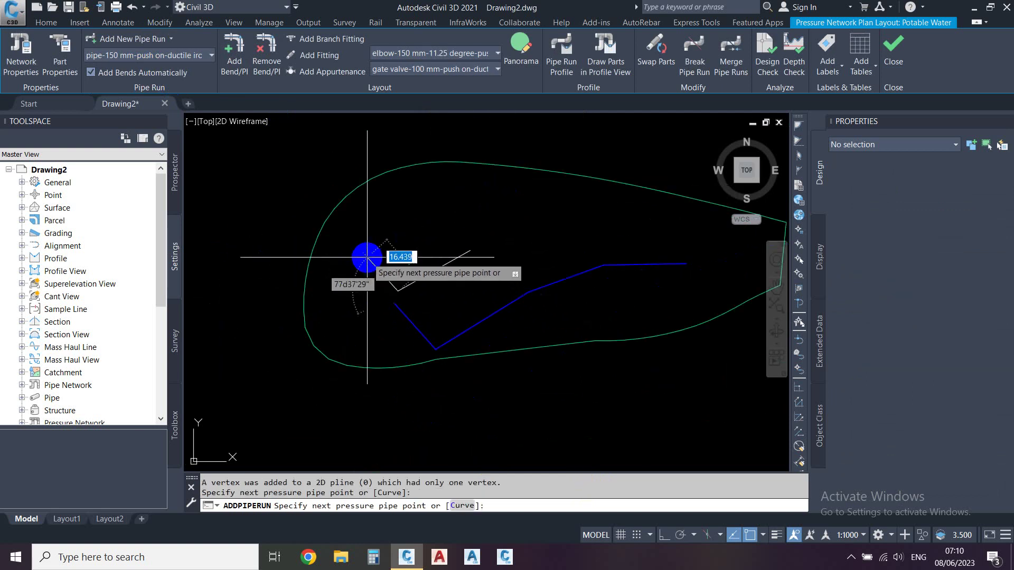
click(376, 237)
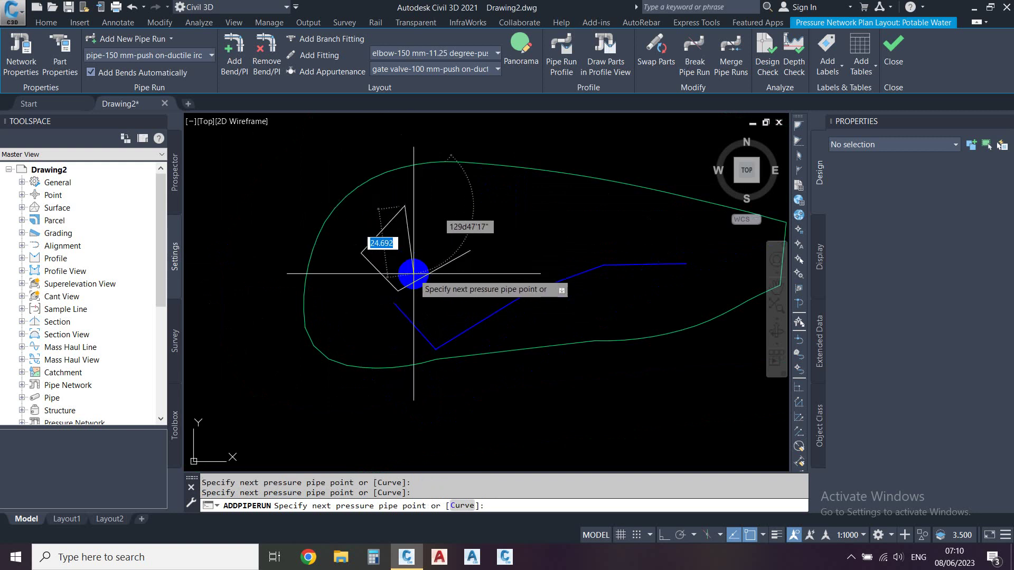
key(Escape)
scroll(475, 316, up, 3)
Draw a two-point polyline (PL) crossing the existing pipe route inside the surface boundary
scroll(473, 303, up, 2)
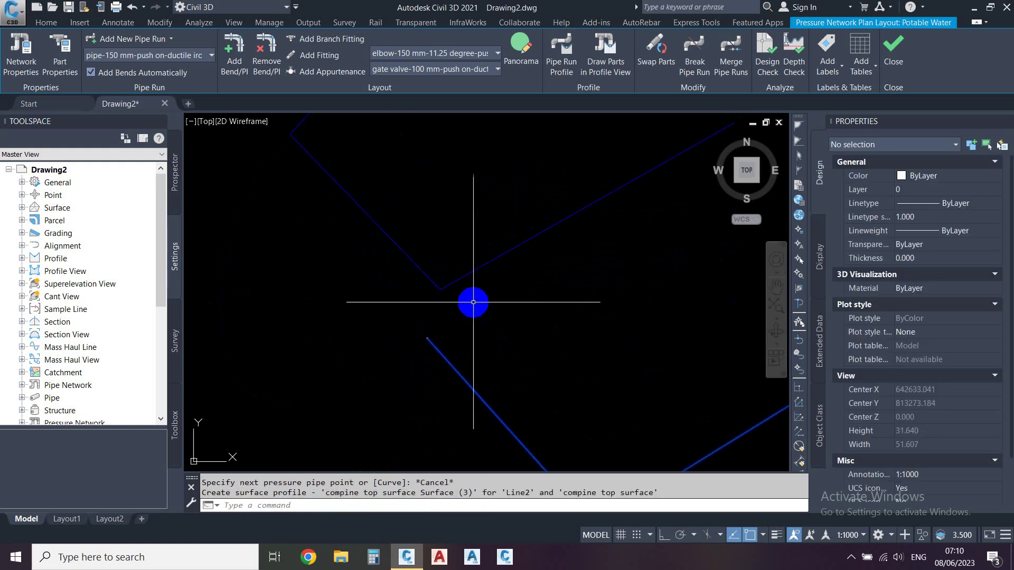
scroll(474, 302, up, 3)
scroll(430, 264, up, 2)
scroll(395, 317, up, 3)
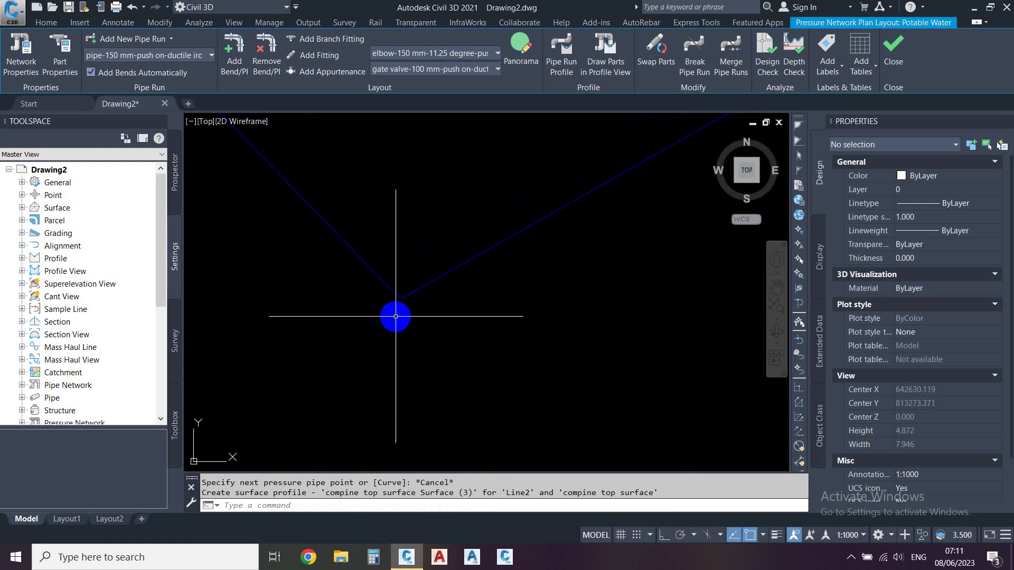
scroll(396, 317, down, 4)
scroll(369, 283, down, 4)
scroll(362, 280, down, 4)
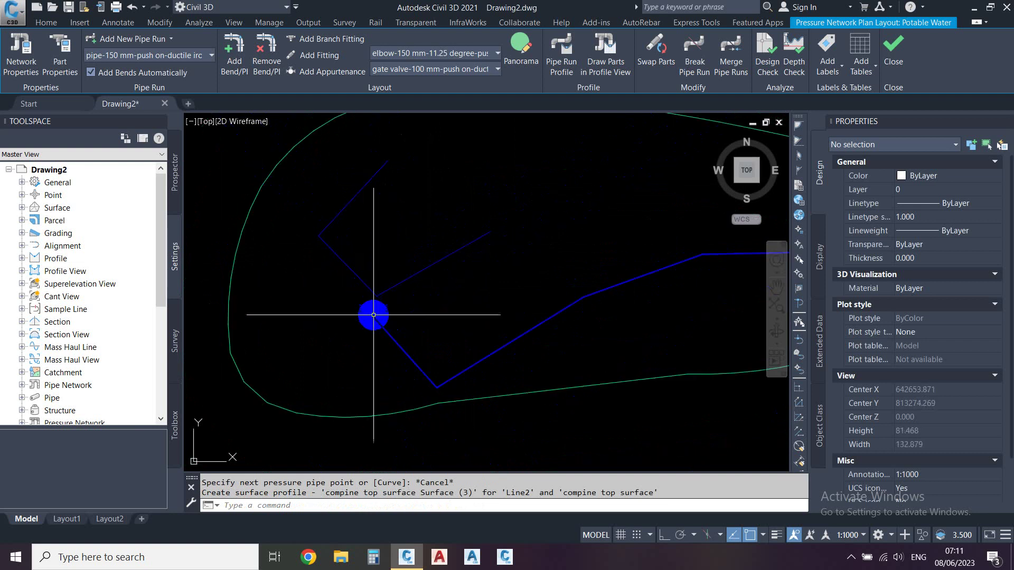
scroll(373, 315, down, 1)
scroll(445, 284, down, 1)
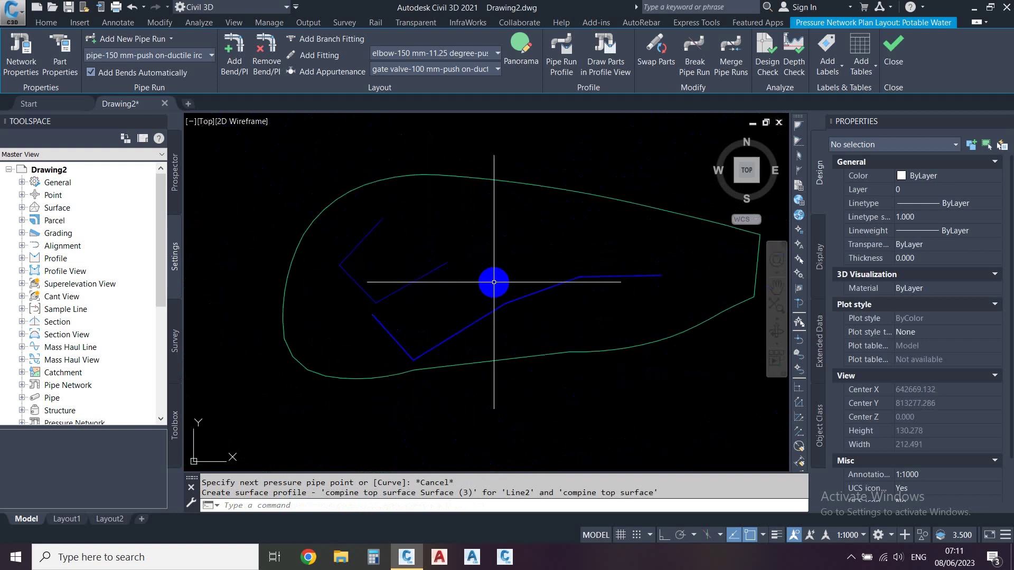
text(pl)
key(Return)
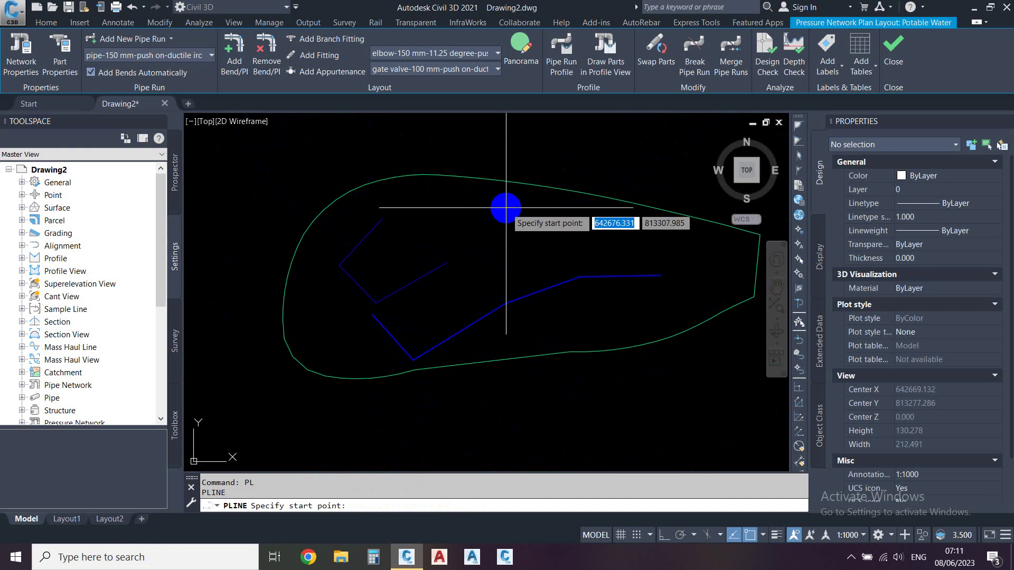
click(505, 208)
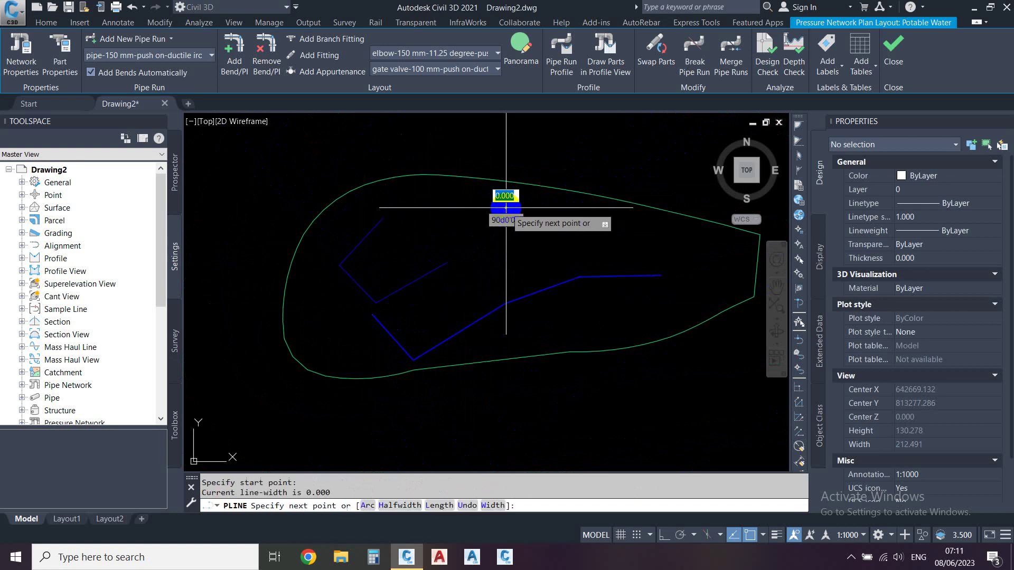
click(525, 332)
key(Escape)
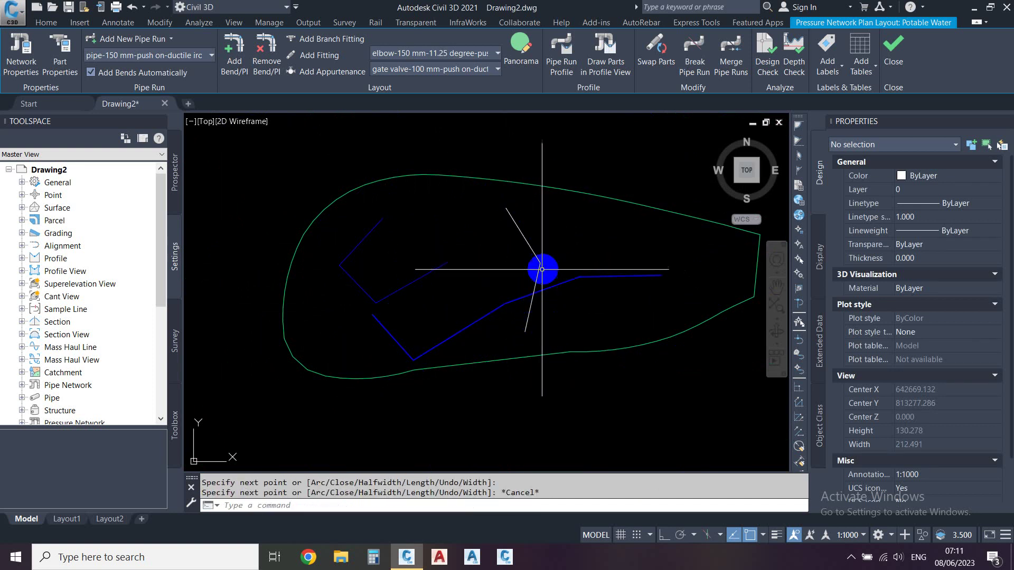
click(127, 42)
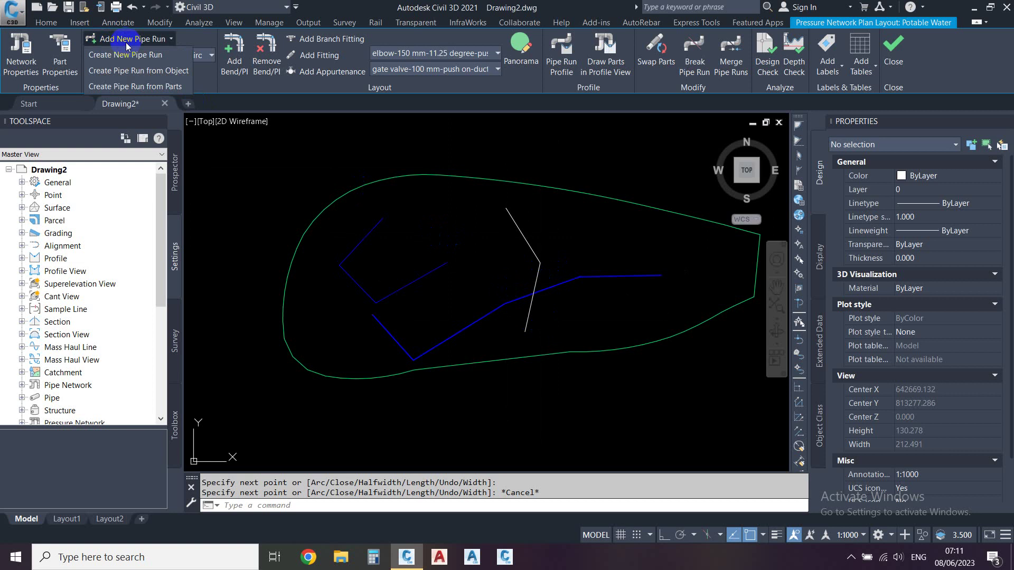
Pick the white polyline as a pipe run path and reverse its direction
click(154, 75)
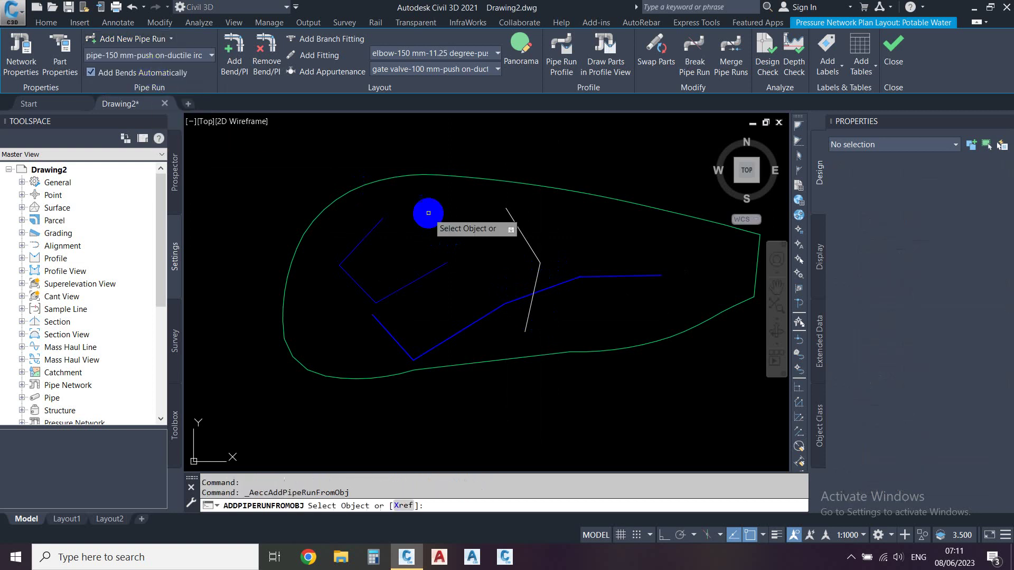
click(517, 231)
click(518, 230)
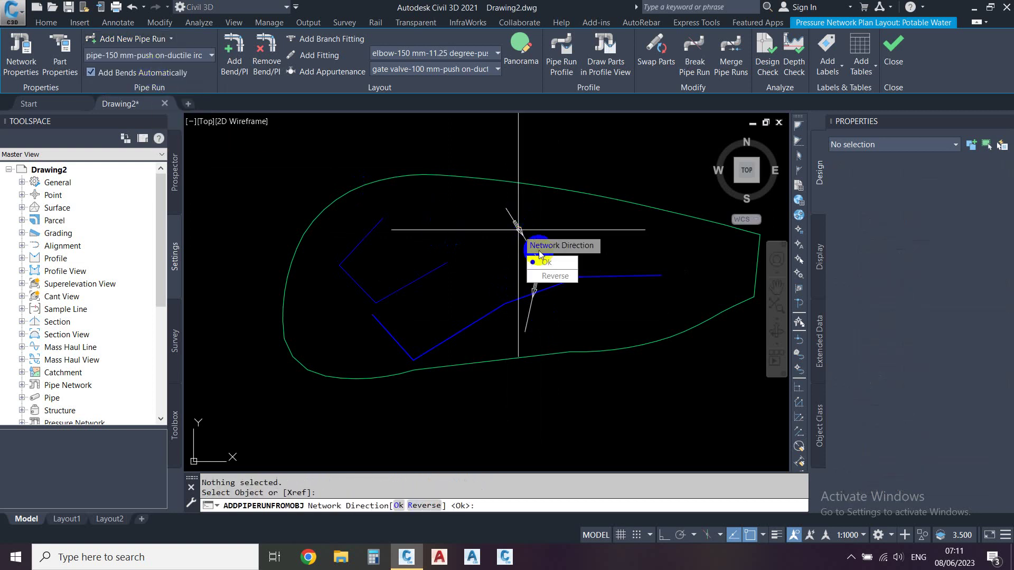
scroll(537, 305, up, 3)
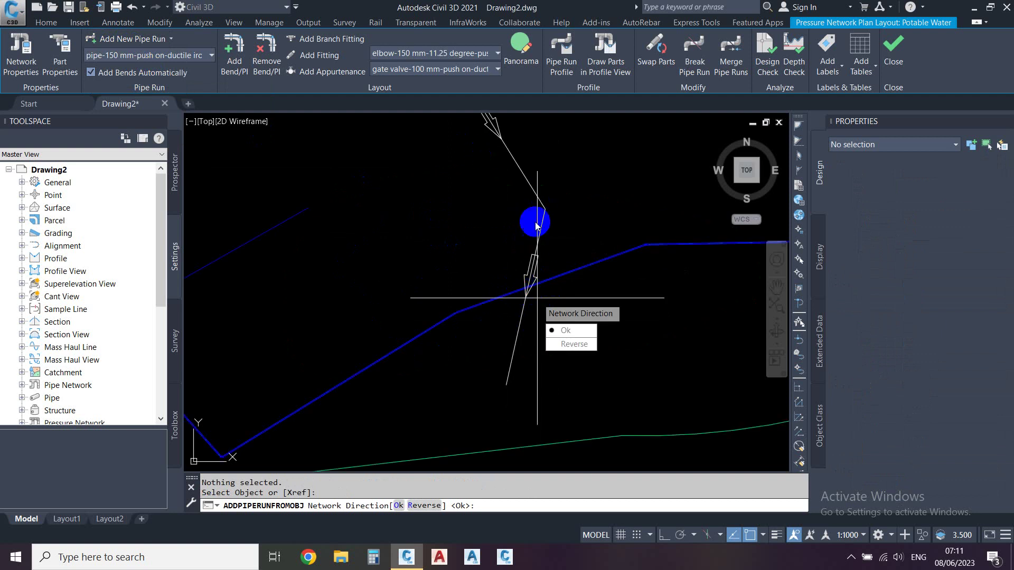
click(560, 339)
click(569, 346)
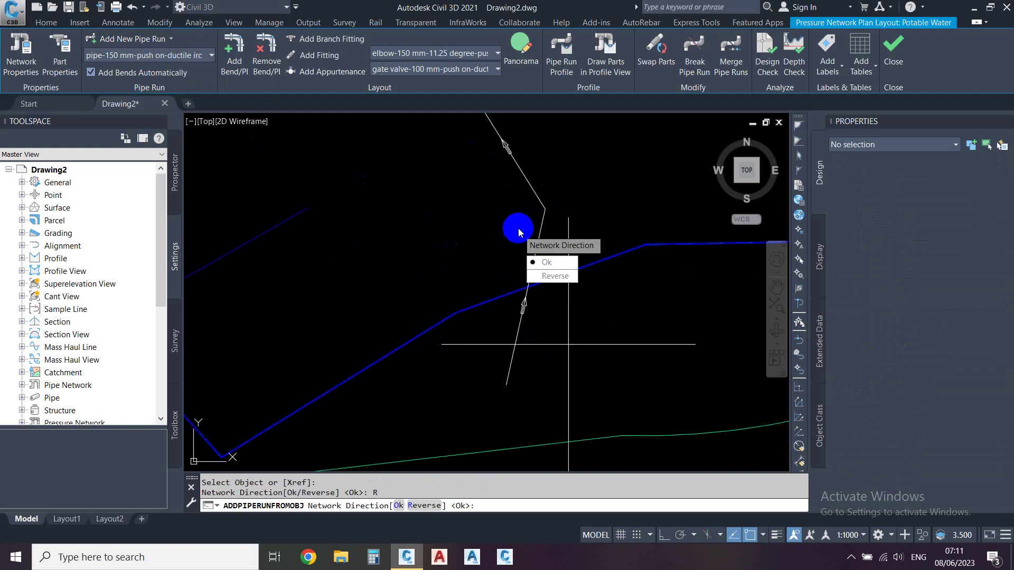
click(551, 268)
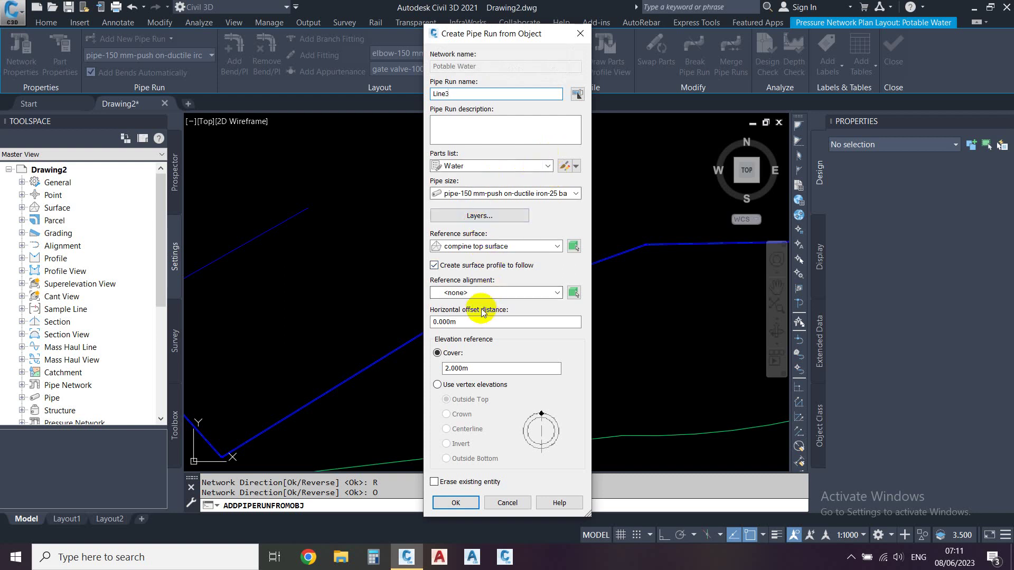
Create pipe run Line3 on compine top surface at 2.000 m cover, then select Line1
click(459, 294)
click(480, 294)
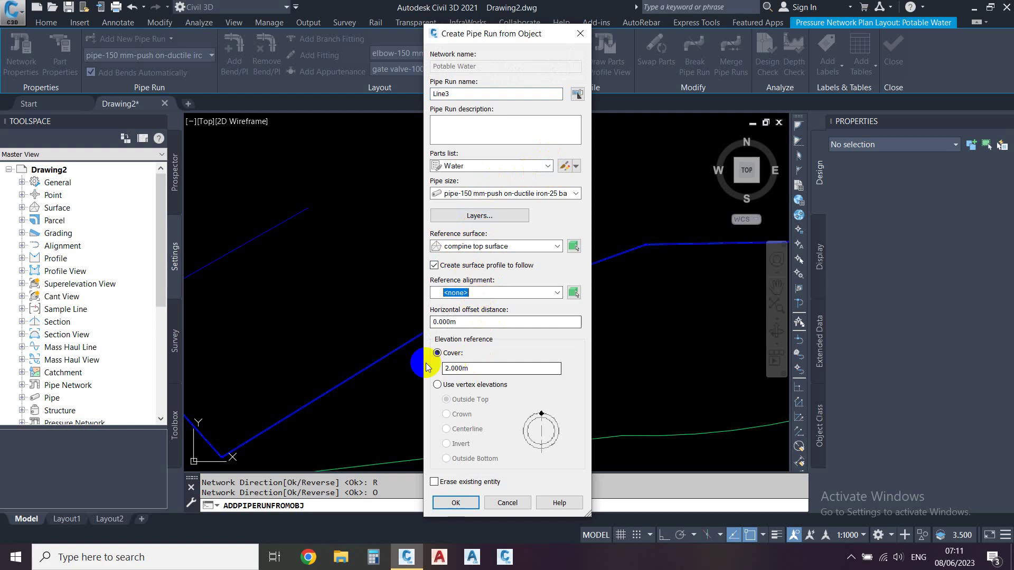
click(468, 503)
scroll(529, 343, up, 2)
scroll(534, 322, up, 1)
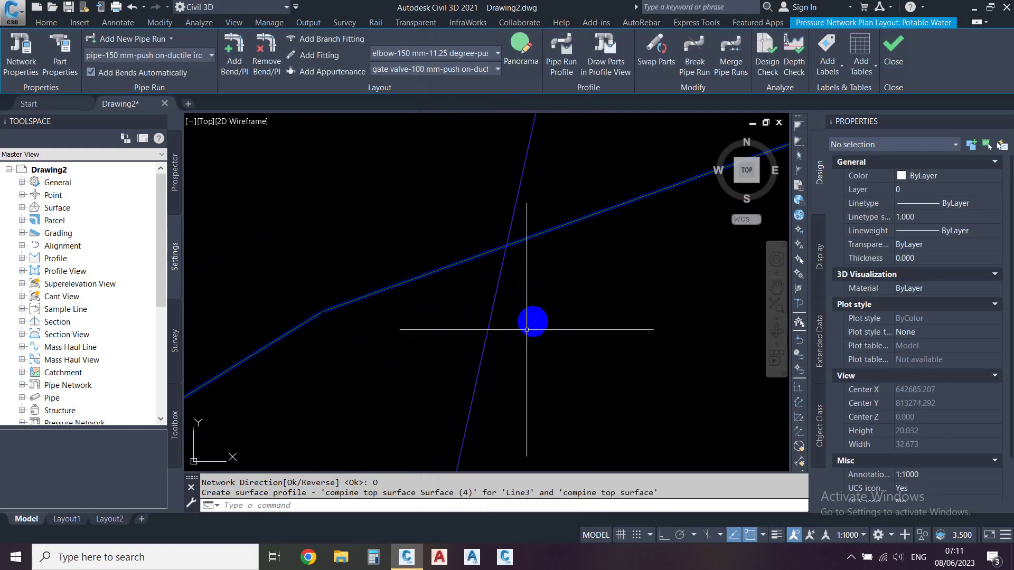
scroll(500, 378, up, 2)
scroll(498, 376, up, 1)
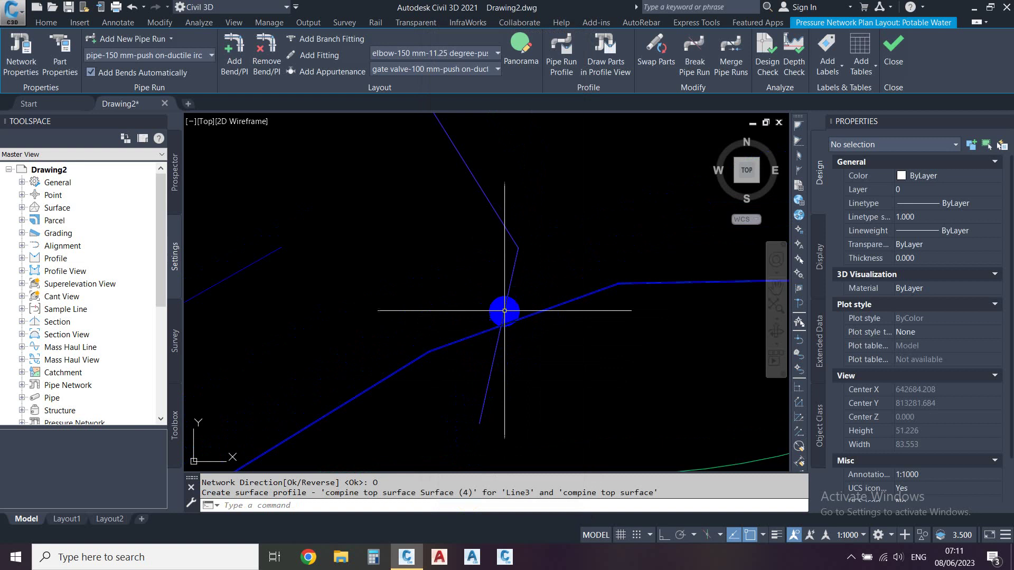
scroll(508, 303, down, 2)
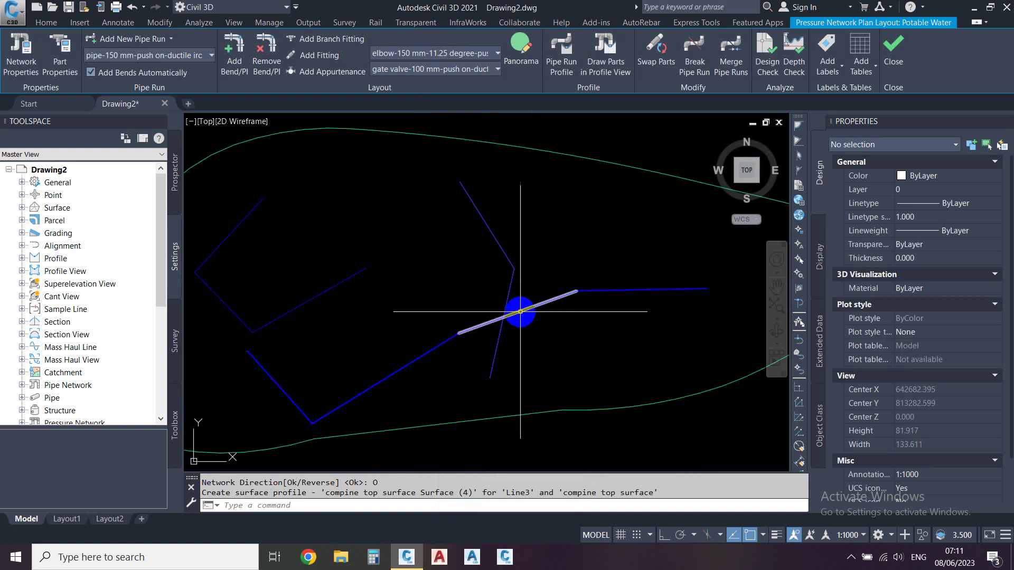
click(520, 311)
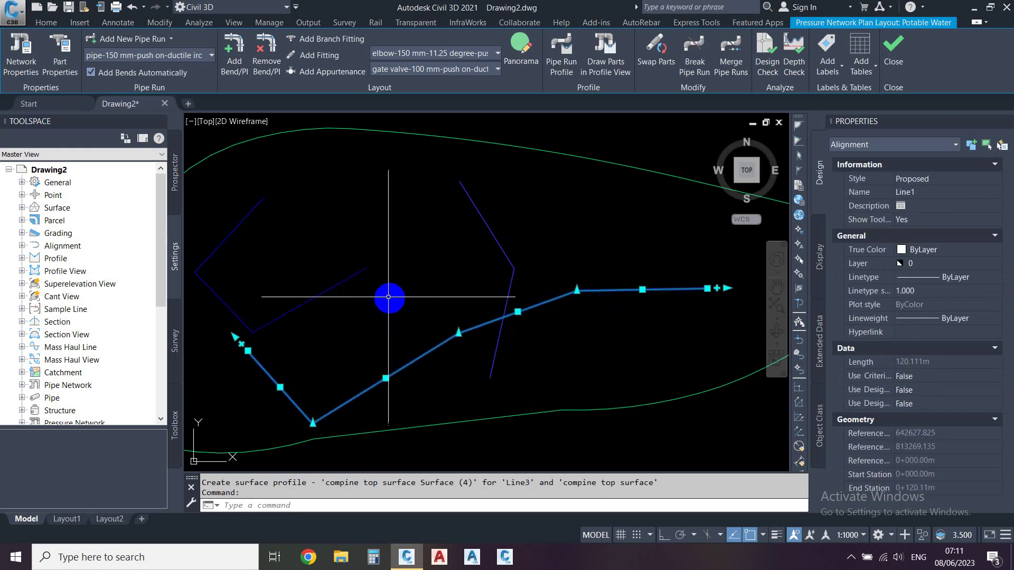
Profile the pipe run with cut-length bends 2.000 m below the surface in a new Line1 profile view
click(559, 62)
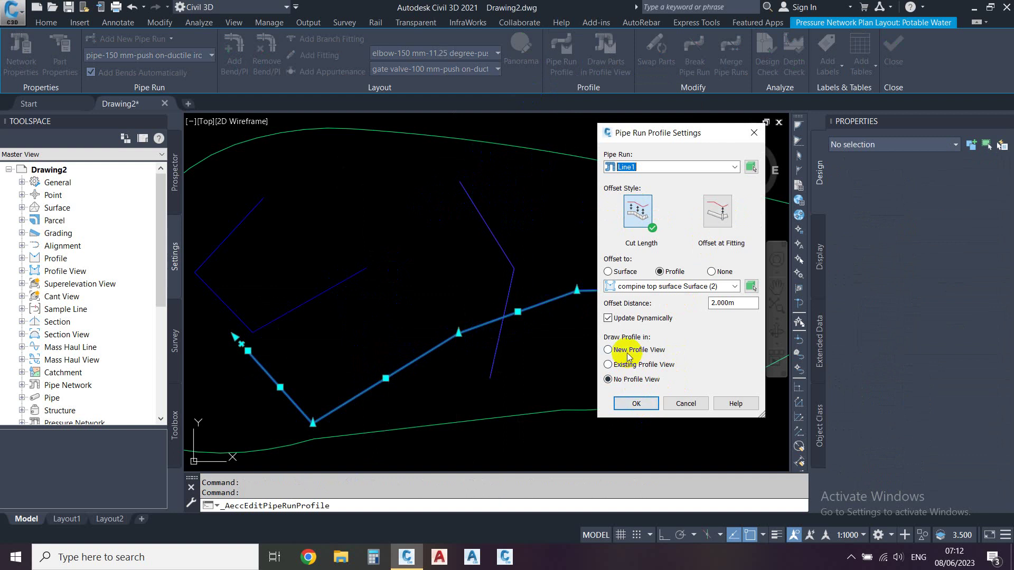
click(637, 405)
click(593, 421)
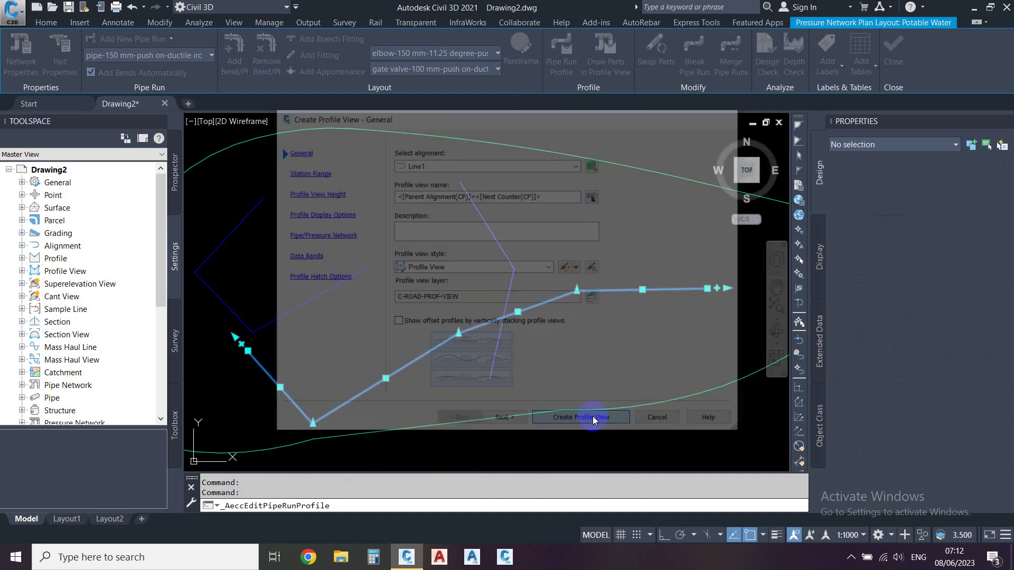
scroll(390, 294, down, 2)
scroll(389, 294, down, 2)
scroll(410, 317, down, 2)
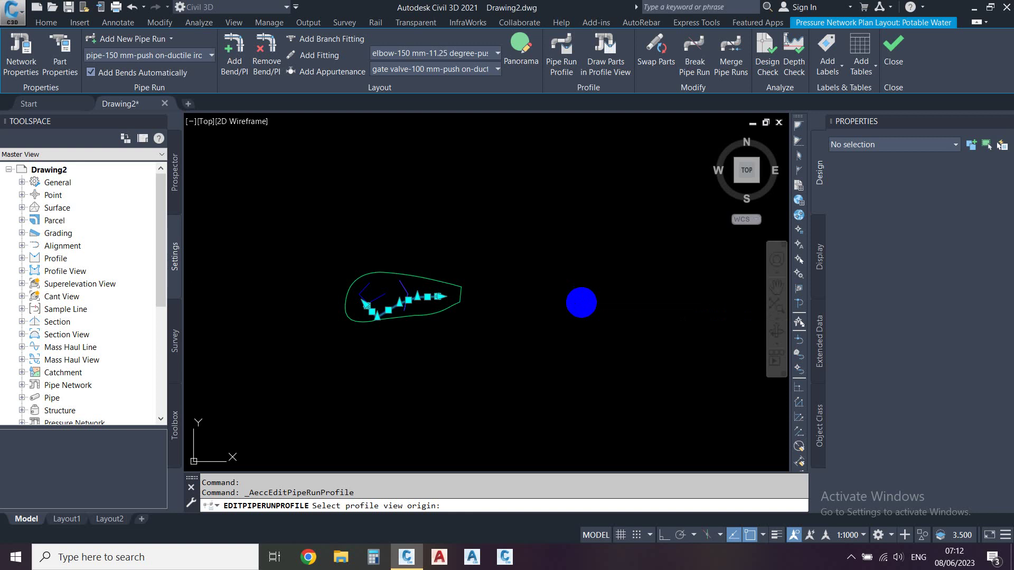
click(582, 299)
Select Line1's pipe run profile in the new profile view
scroll(666, 317, up, 2)
scroll(570, 187, up, 2)
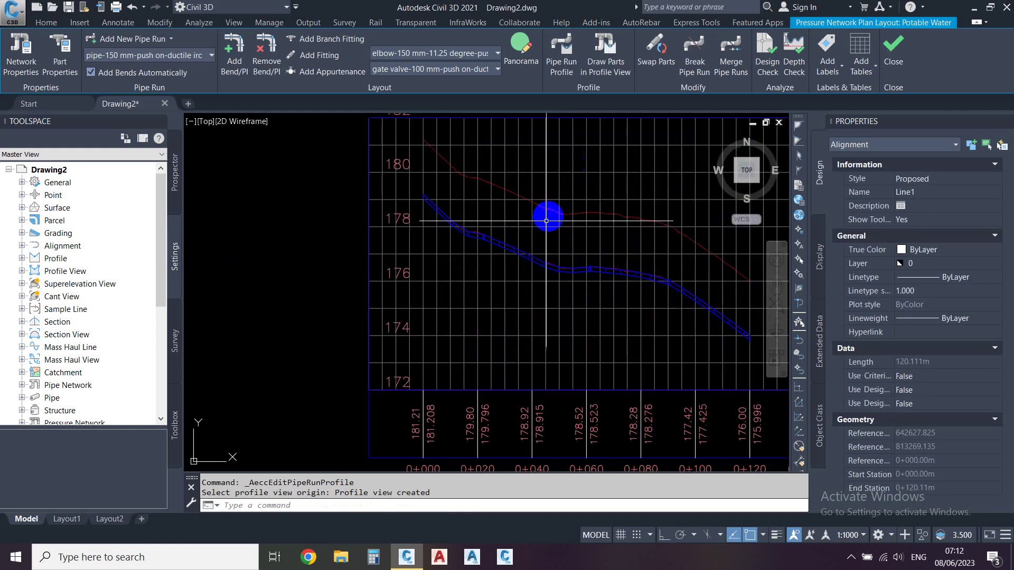
scroll(373, 283, down, 3)
scroll(534, 243, up, 2)
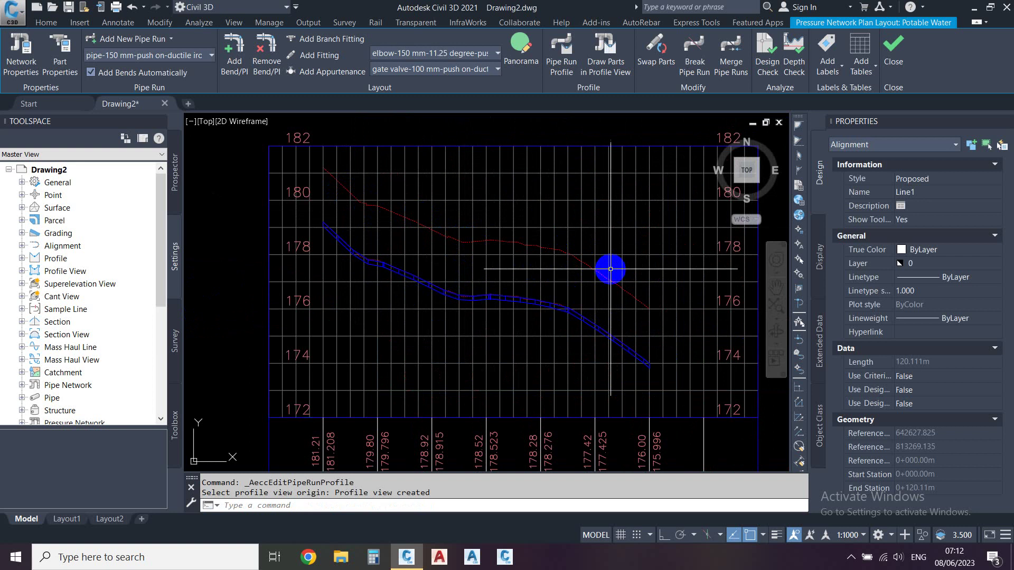
scroll(338, 240, up, 2)
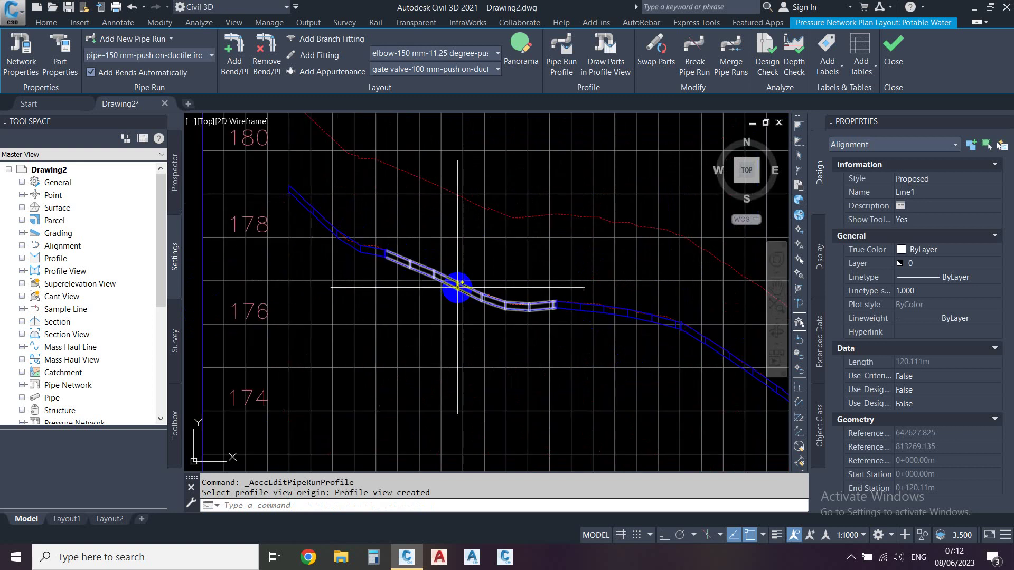
scroll(452, 287, up, 2)
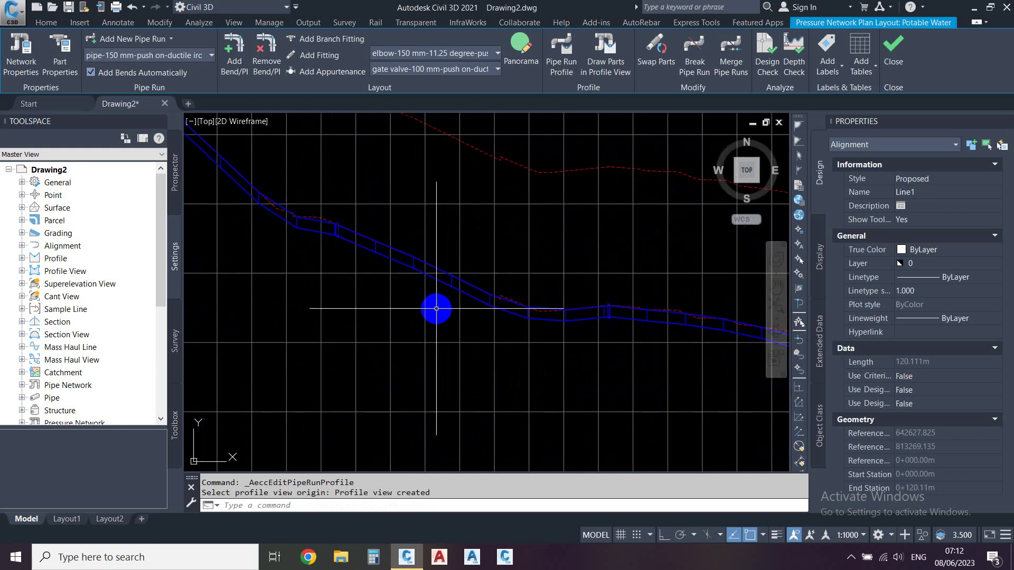
scroll(434, 290, down, 2)
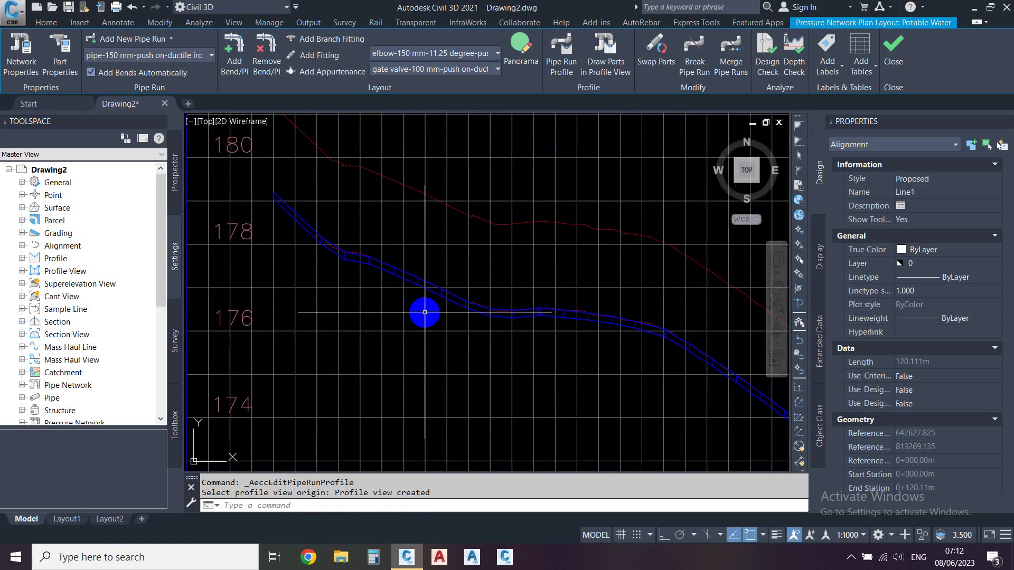
click(412, 281)
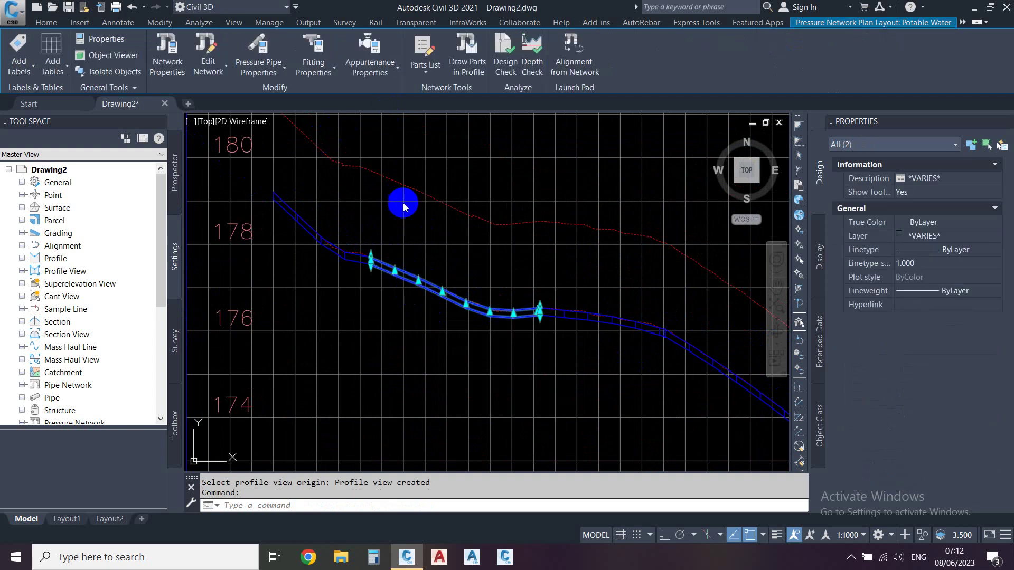
click(490, 160)
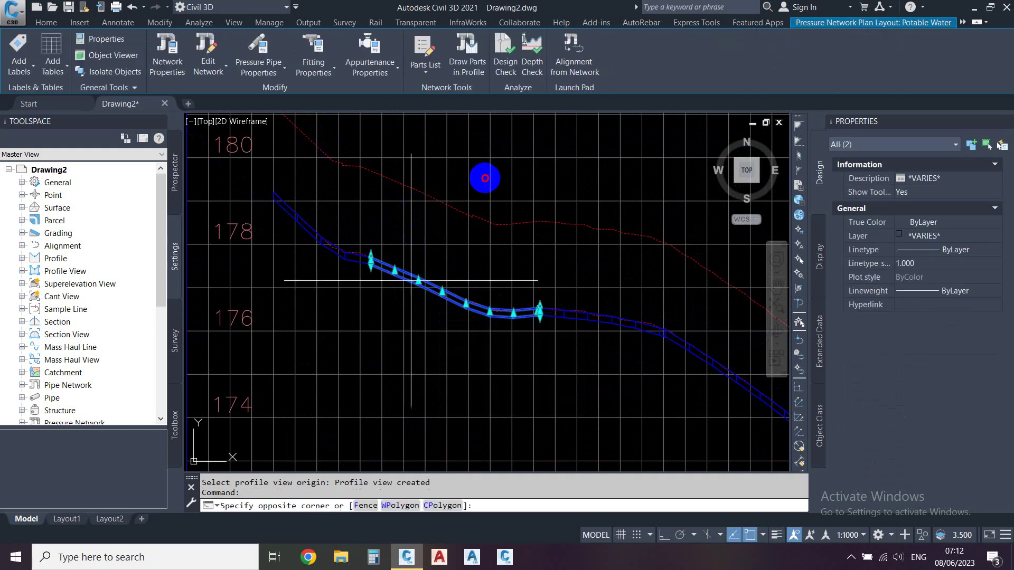
key(Escape)
key(Escape)
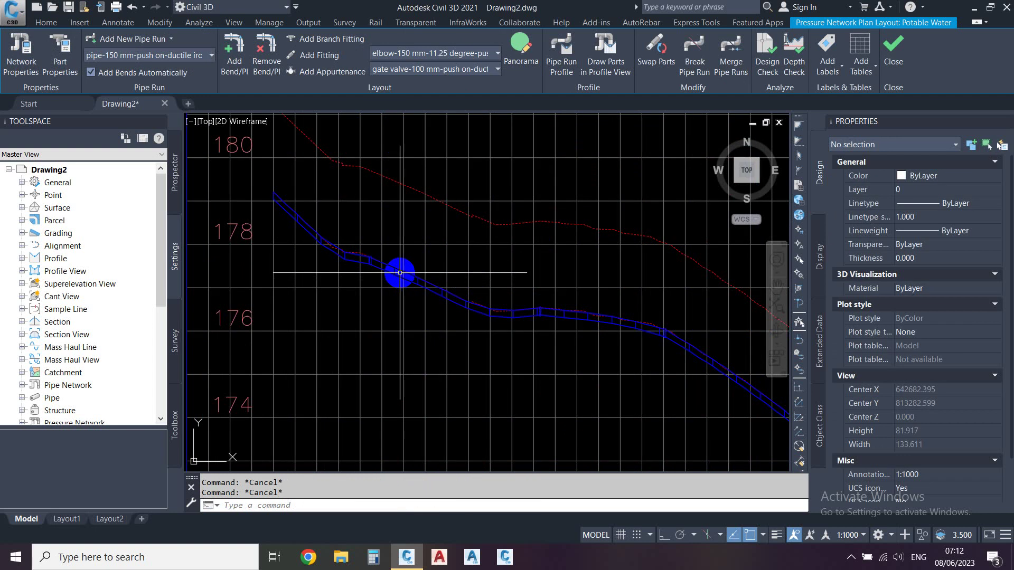
click(400, 279)
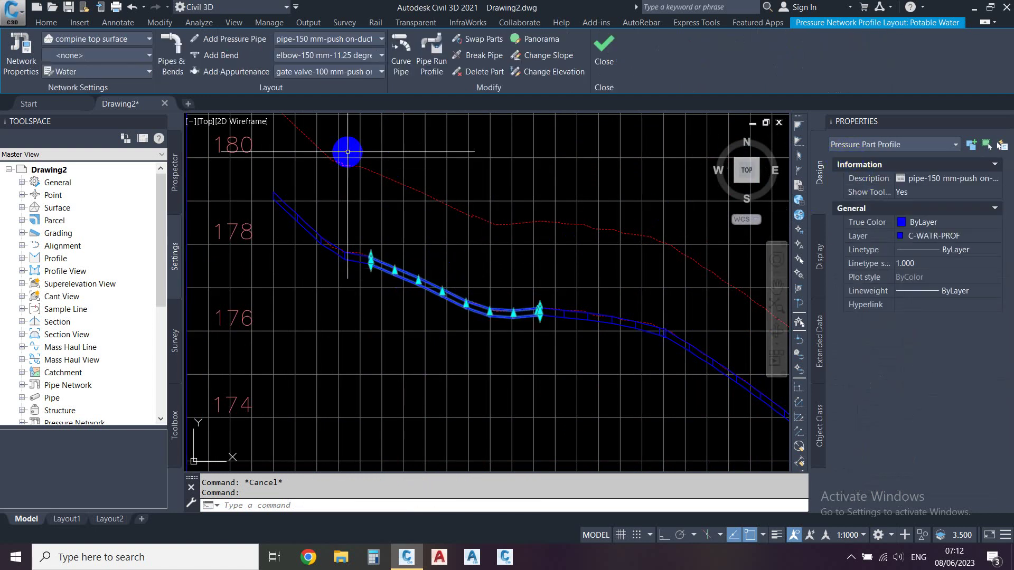
Apply Offset at Fitting to the pipe run profile without creating a profile view
click(431, 72)
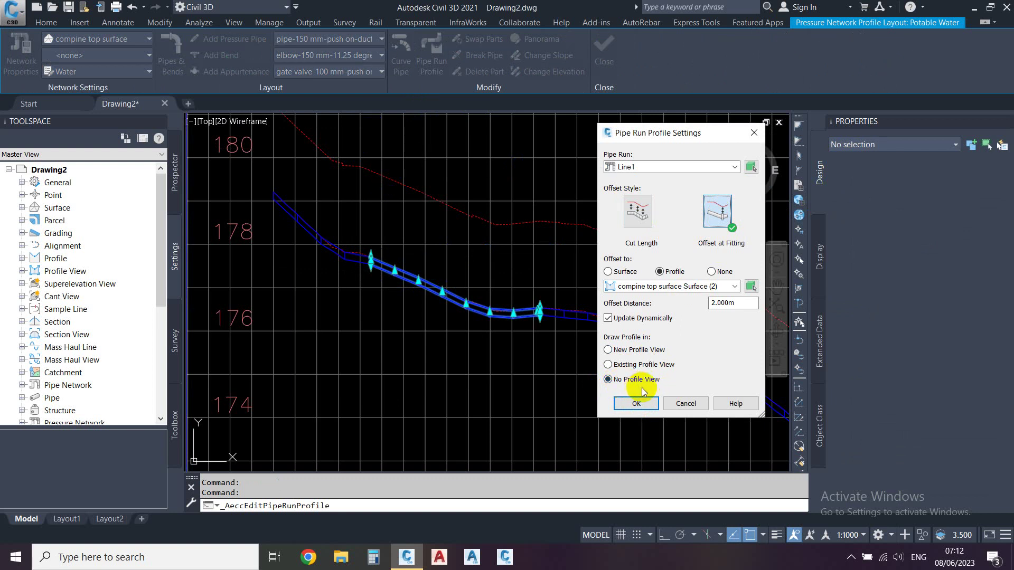
click(637, 404)
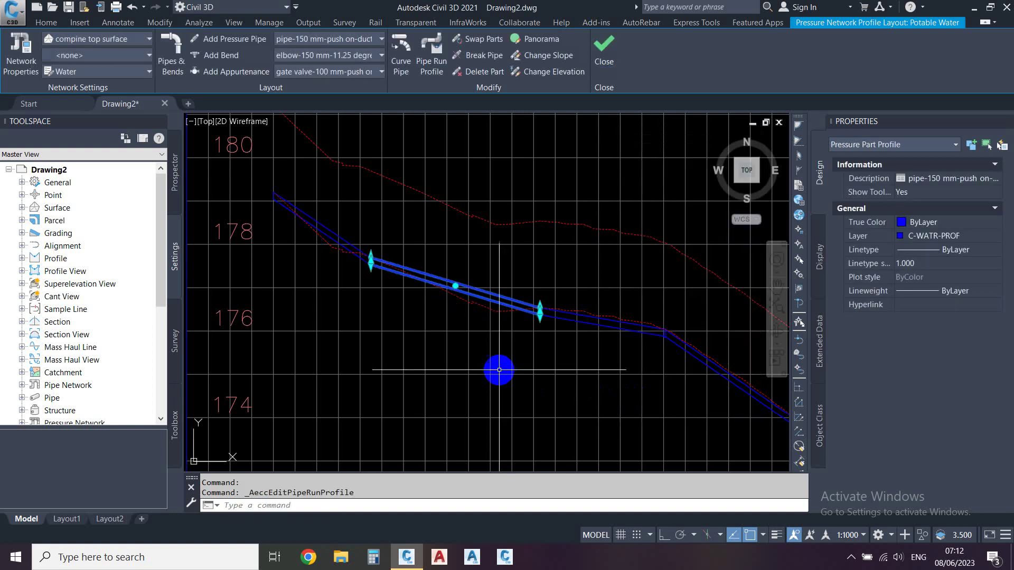
key(Escape)
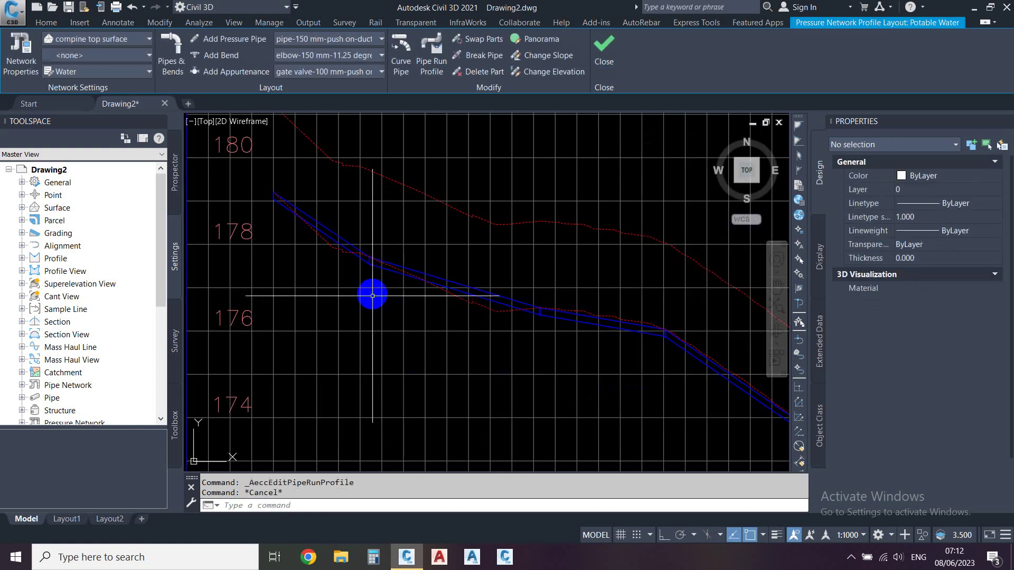
scroll(333, 235, up, 4)
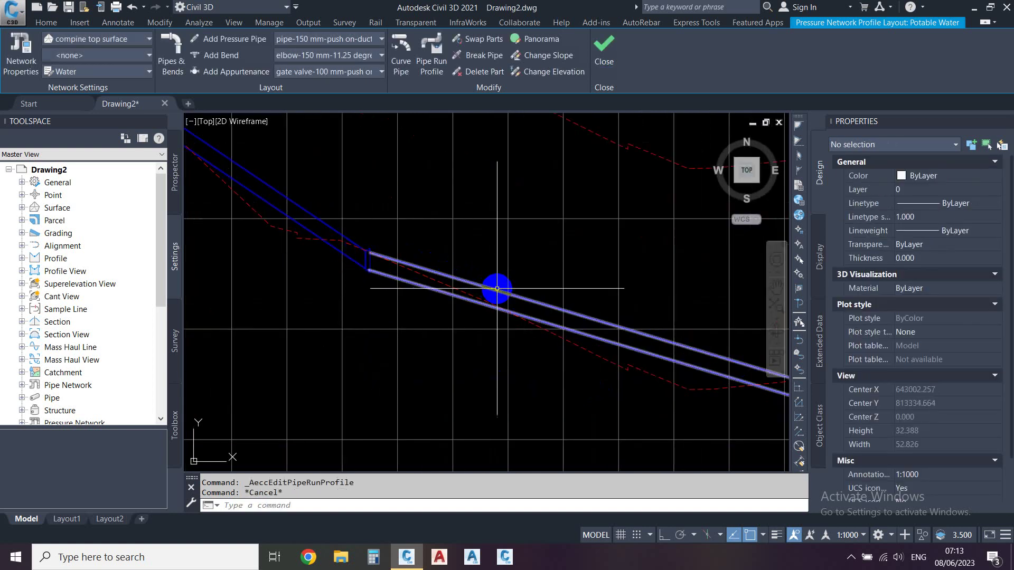
scroll(360, 245, down, 4)
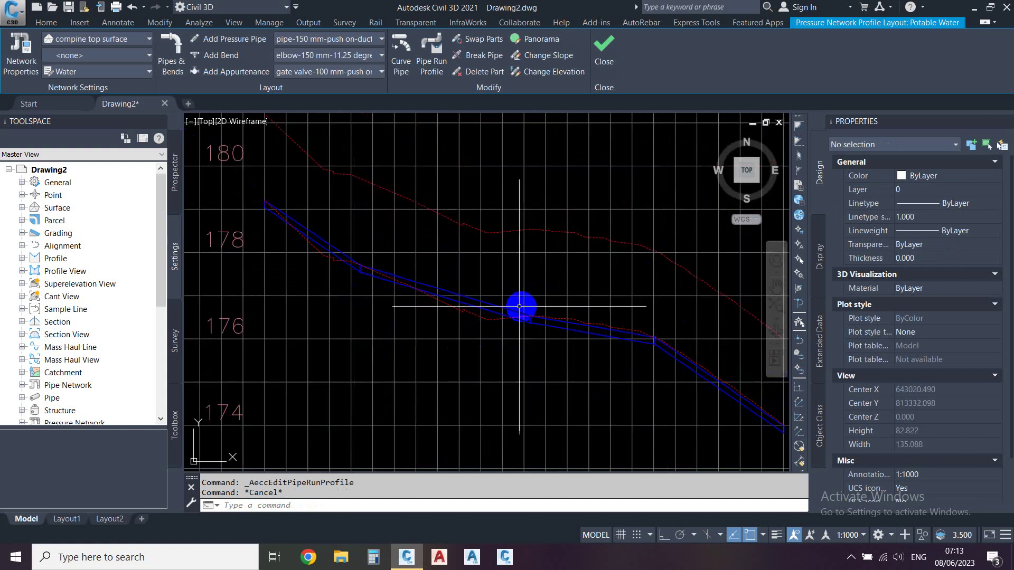
scroll(435, 294, down, 2)
scroll(527, 369, up, 3)
scroll(547, 362, down, 3)
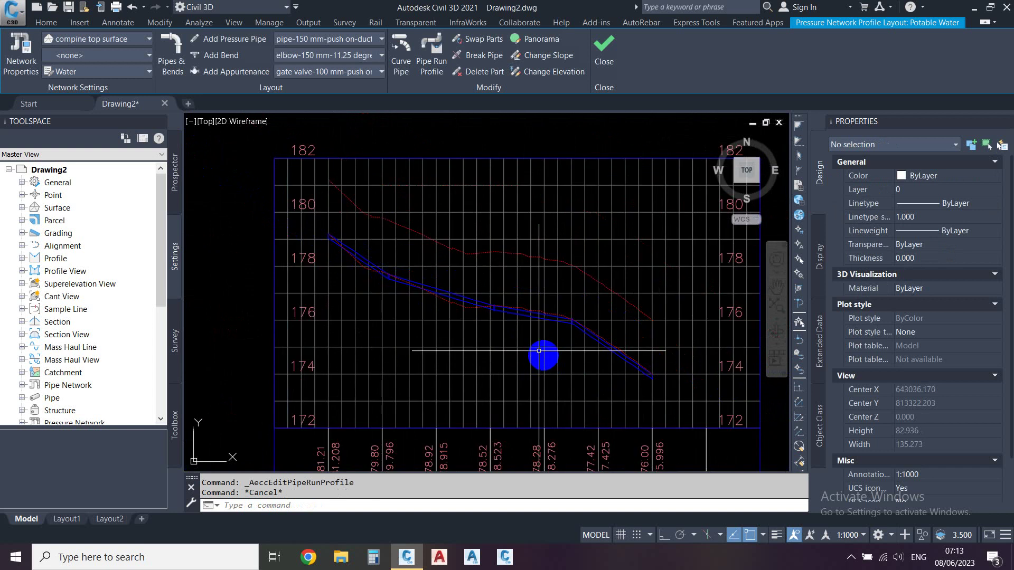
scroll(528, 348, up, 4)
Reapply Cut Length bends so the pipe follows 2.000 m below the surface
click(462, 296)
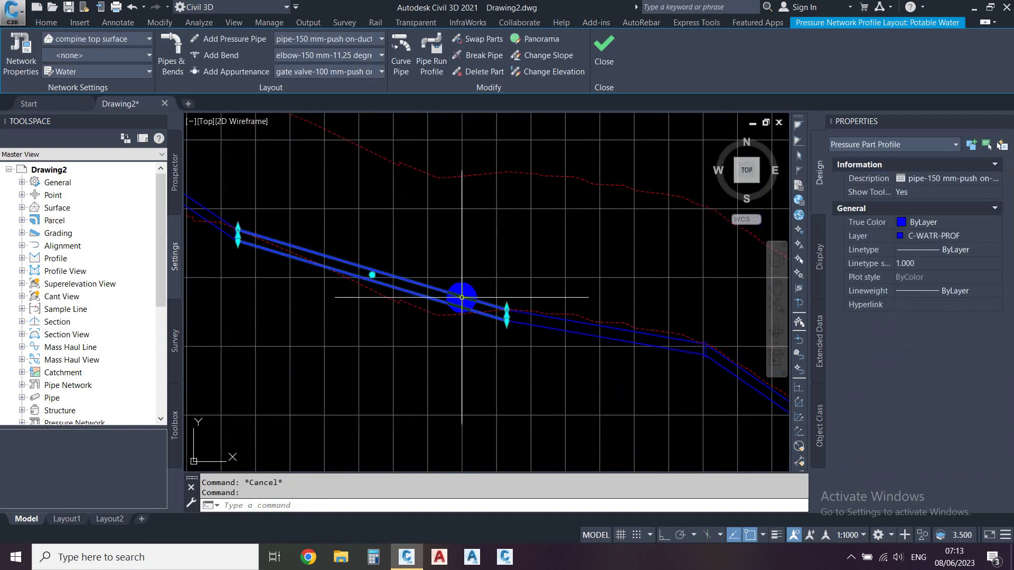
click(436, 57)
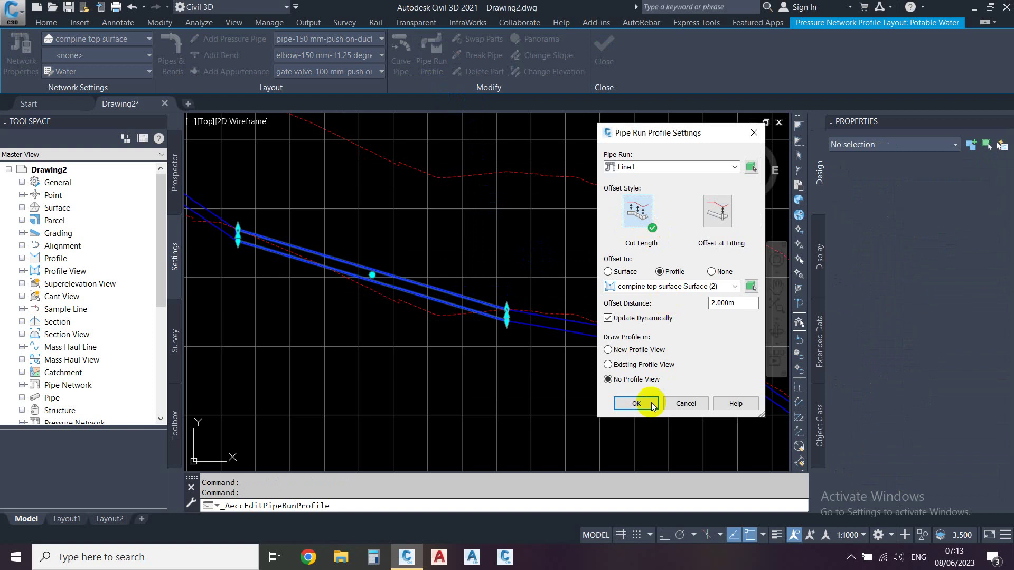
click(651, 407)
scroll(536, 321, down, 2)
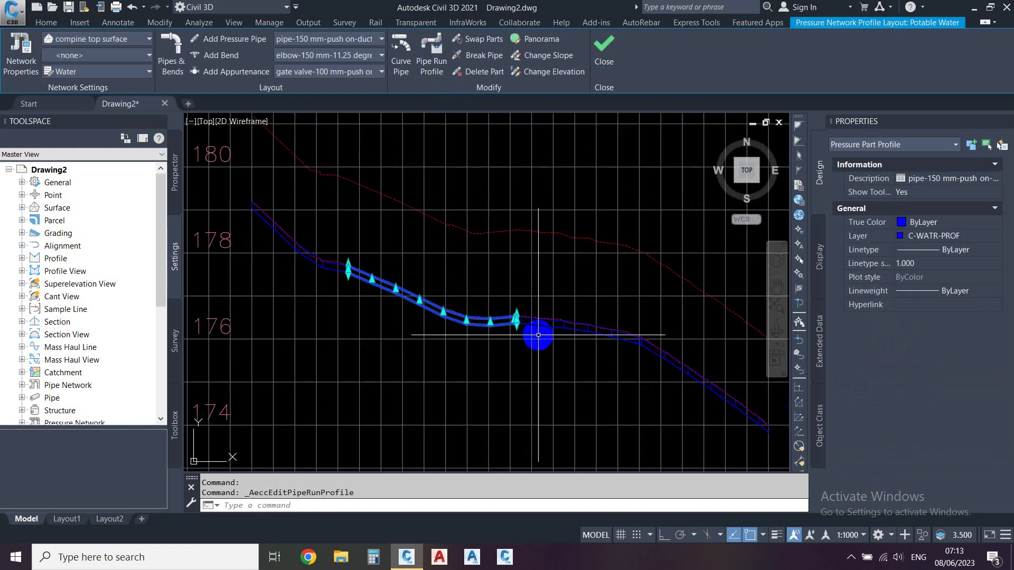
scroll(556, 328, down, 2)
scroll(556, 328, down, 2)
scroll(629, 324, down, 2)
Select a pressure pipe on alignment Line3 in the plan
key(Escape)
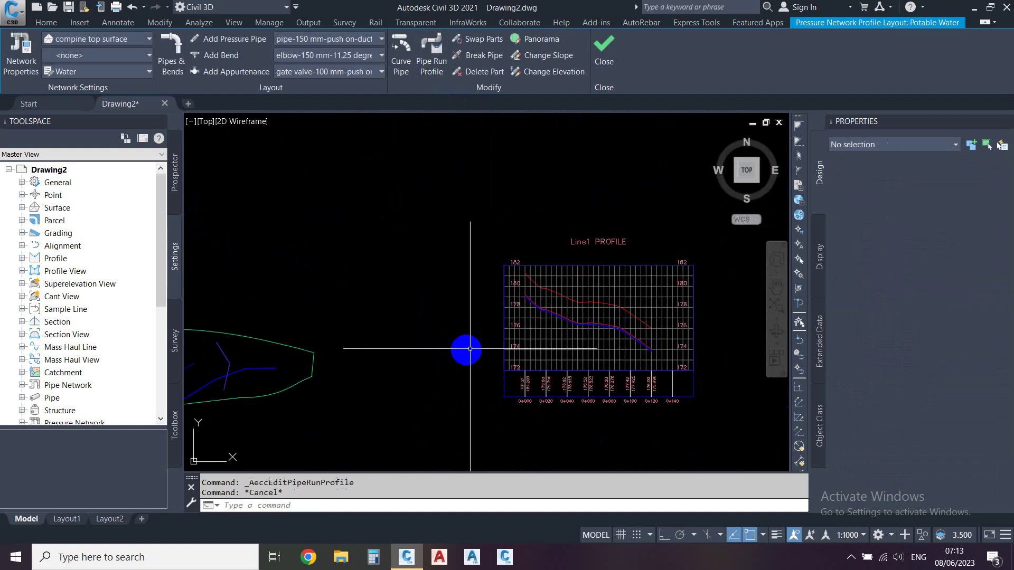
scroll(478, 344, down, 2)
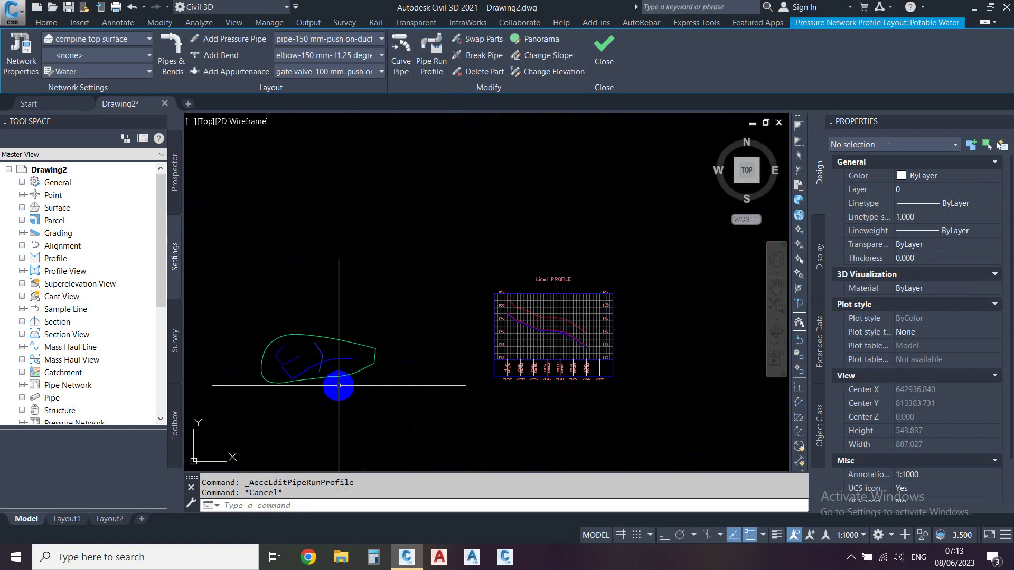
scroll(324, 373, up, 3)
scroll(317, 357, up, 2)
scroll(292, 351, up, 2)
scroll(301, 294, up, 2)
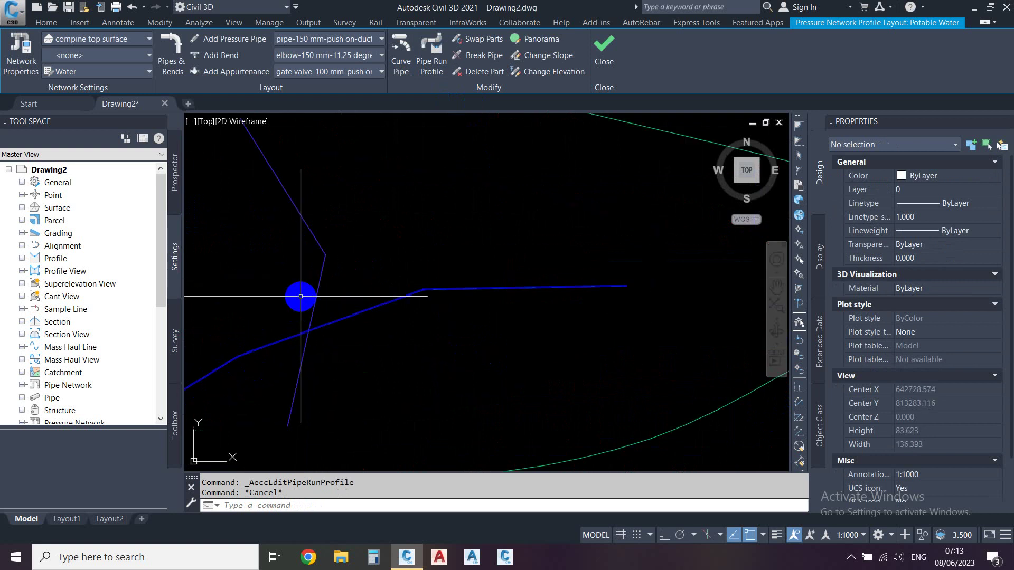
scroll(319, 325, up, 2)
scroll(336, 351, down, 2)
scroll(351, 350, up, 2)
click(343, 362)
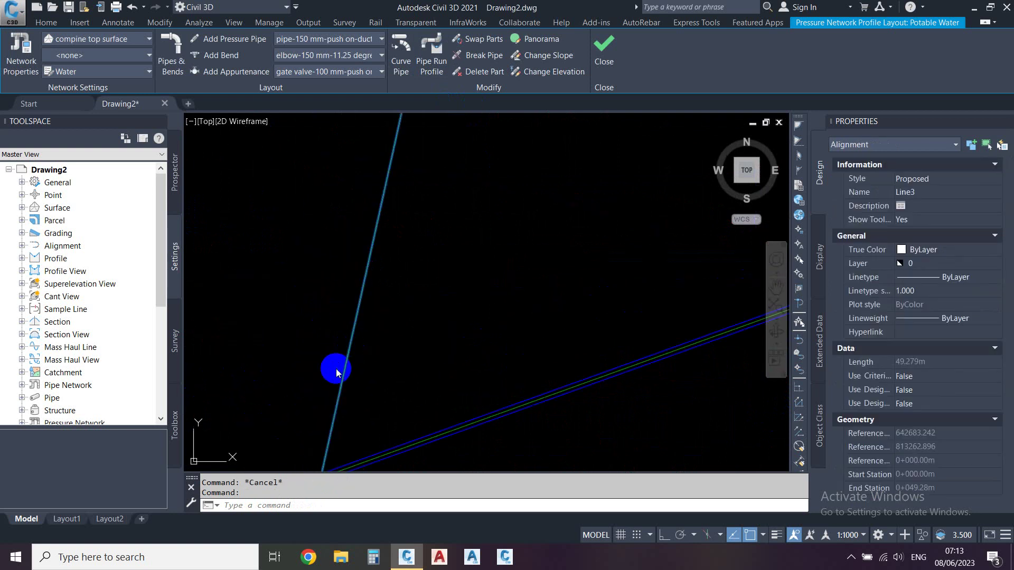
click(345, 363)
Begin drawing network parts into the Line1 profile view, then cancel the command
scroll(312, 343, down, 2)
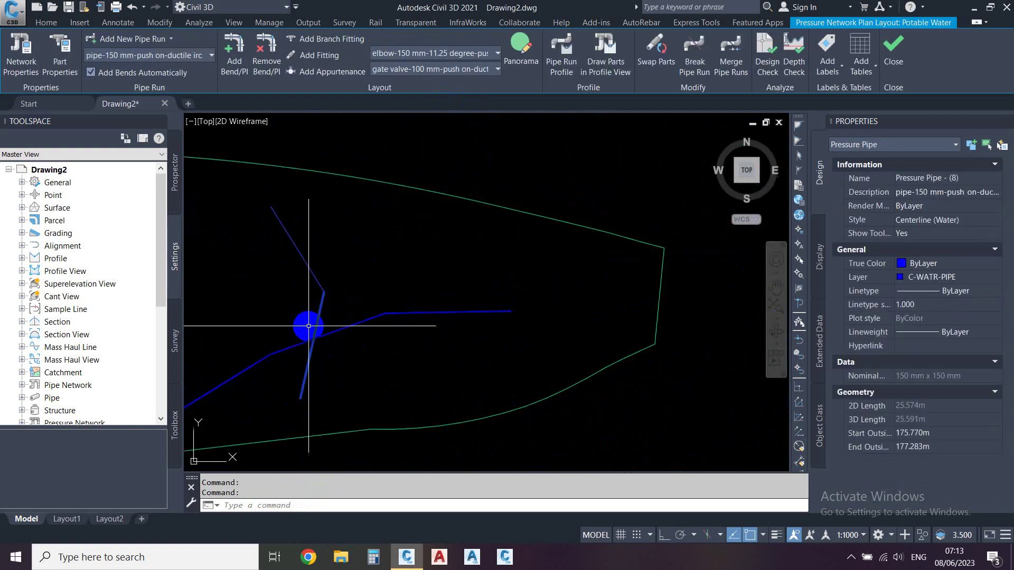
scroll(302, 331, down, 1)
scroll(307, 333, down, 2)
scroll(310, 332, down, 1)
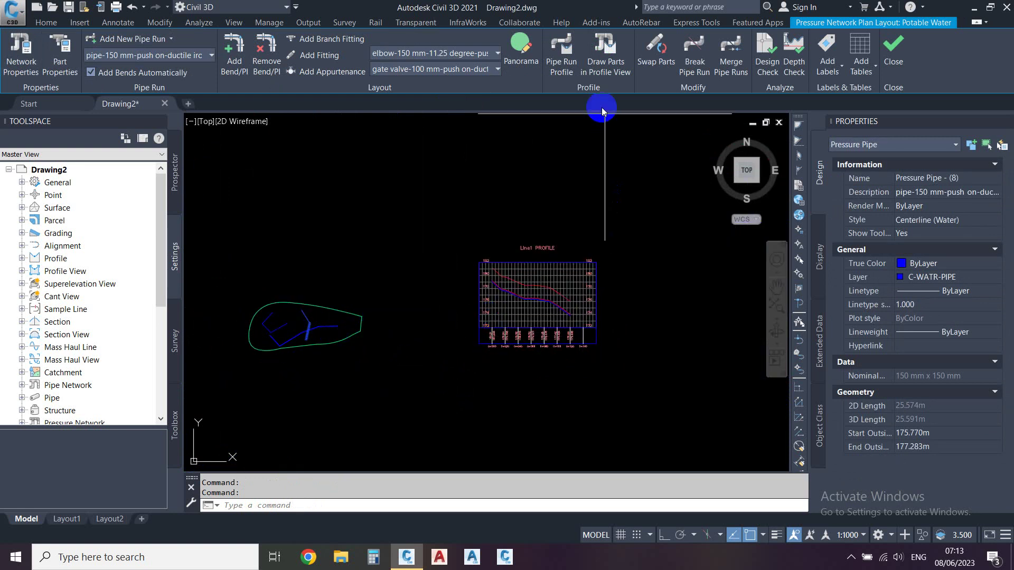
click(610, 69)
scroll(561, 288, up, 4)
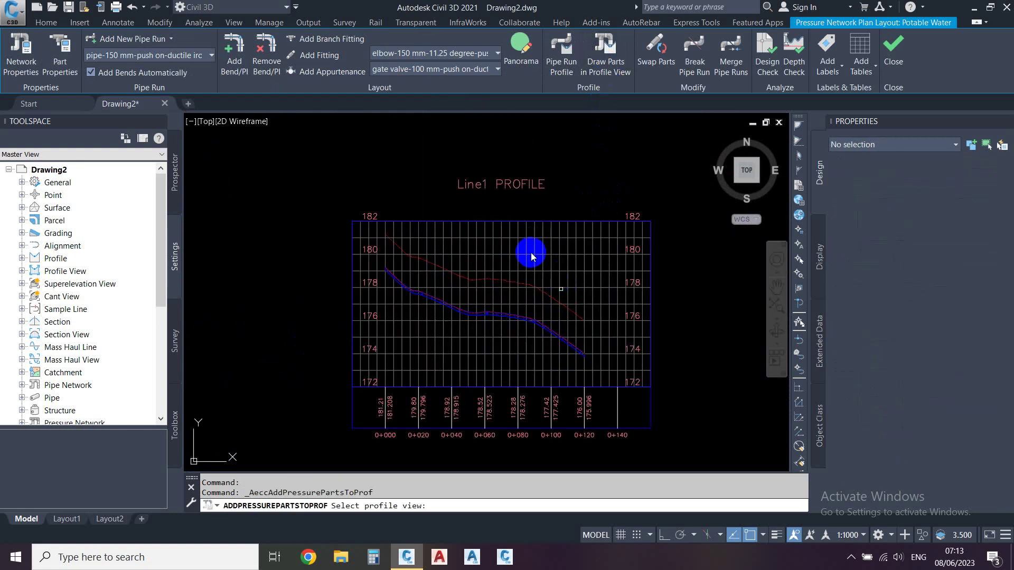
click(522, 261)
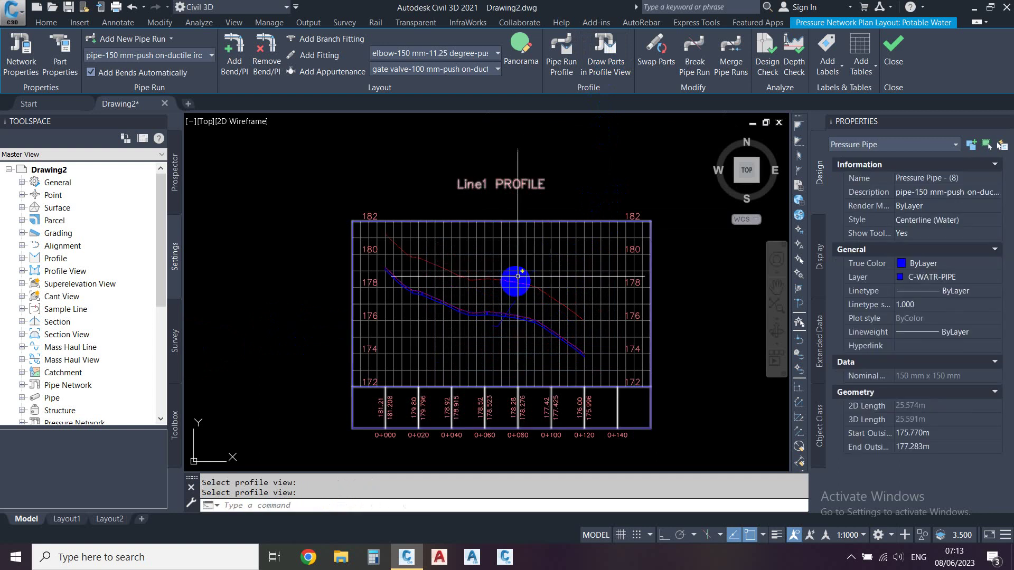
scroll(524, 327, up, 2)
scroll(524, 326, up, 3)
scroll(492, 324, up, 3)
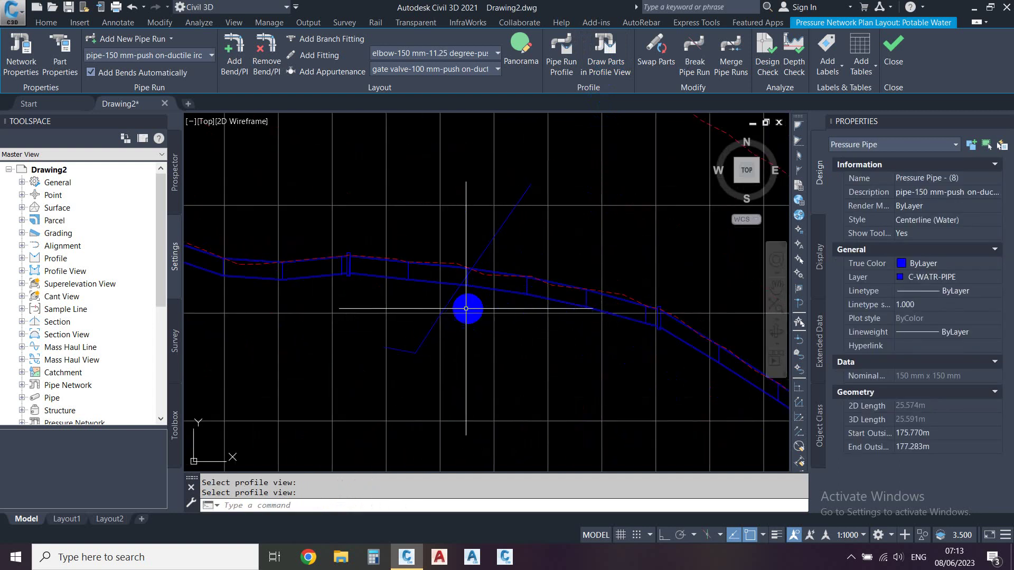
key(Escape)
Select the 25.574 m diagonal Pressure Pipe - (8) where Line3 crosses Line1
click(451, 299)
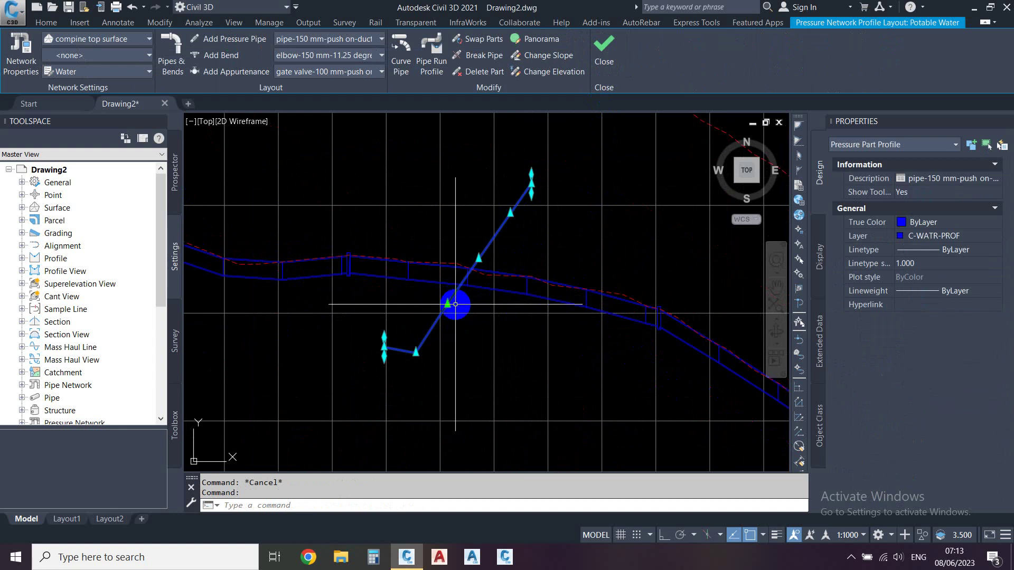
scroll(581, 298, down, 5)
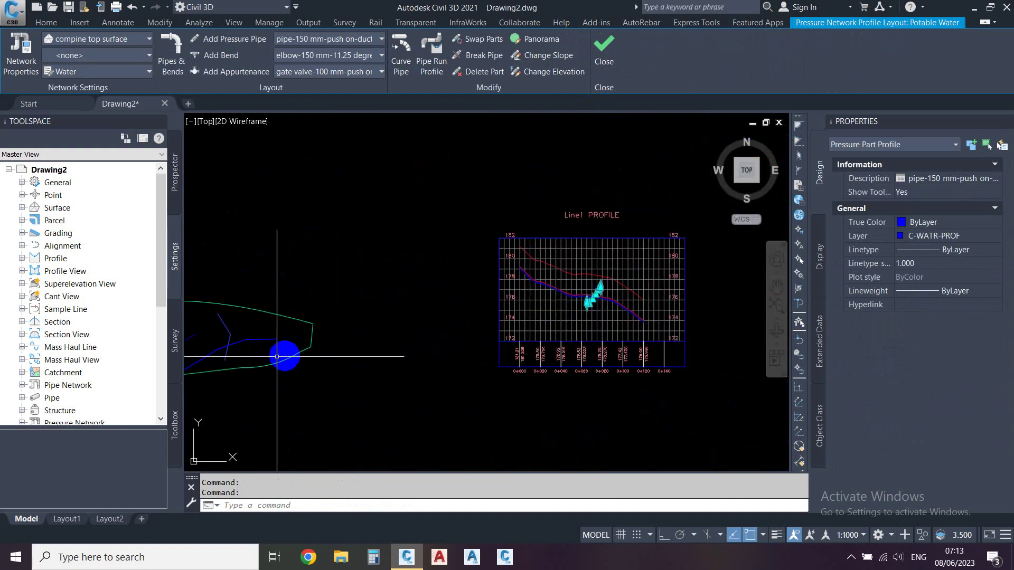
scroll(235, 339, up, 5)
click(236, 339)
key(Escape)
key(Escape)
scroll(192, 317, up, 3)
scroll(287, 322, up, 3)
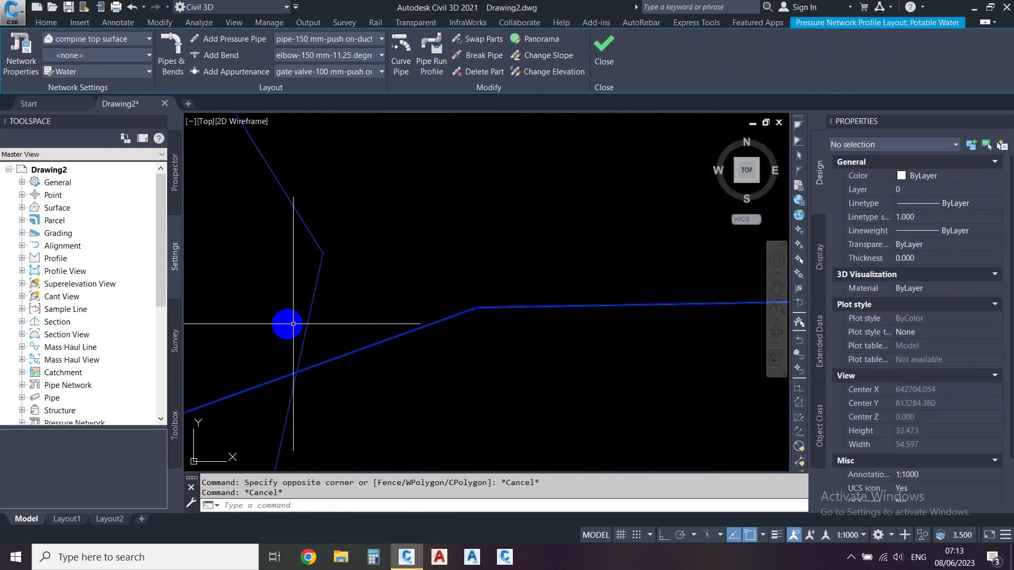
click(310, 319)
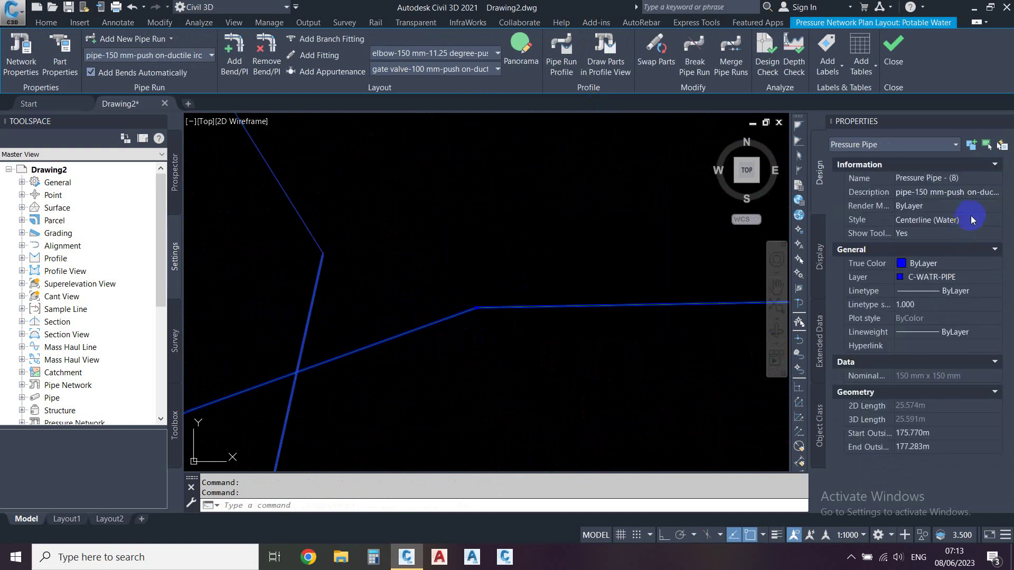
Set Pressure Pipe - (8) style to Crossing Pipe (Water)
click(969, 219)
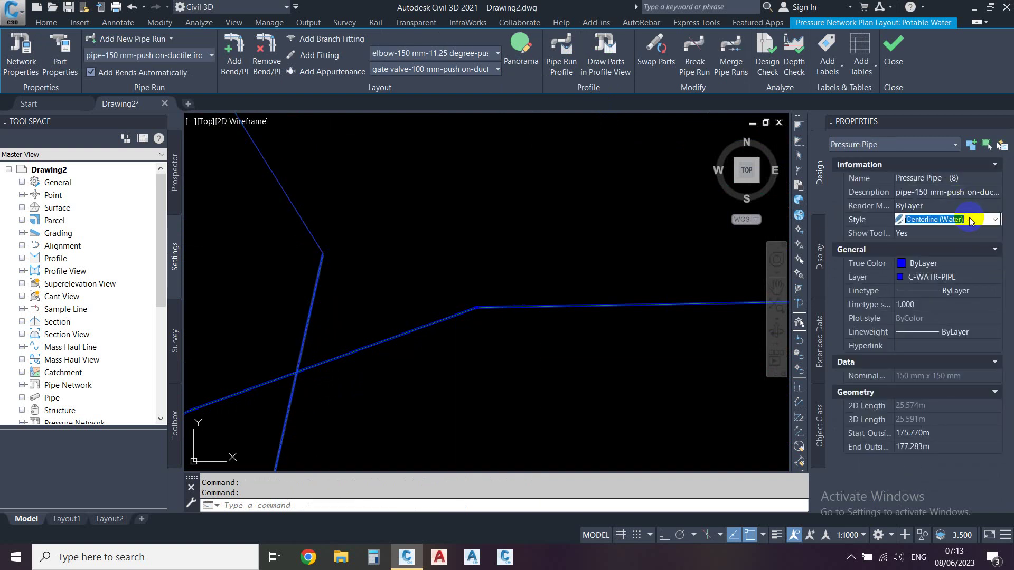
click(963, 243)
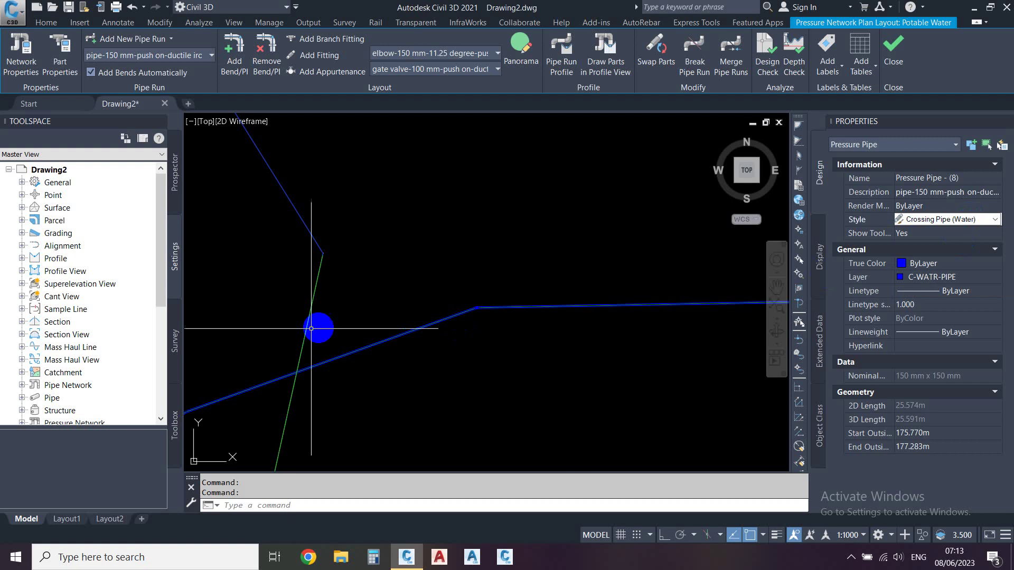
scroll(312, 343, down, 3)
scroll(317, 353, down, 2)
Zoom into the Line1 profile view and select the pipe segments beside the crossing ellipse
middle_drag(665, 344, 534, 344)
scroll(533, 344, up, 5)
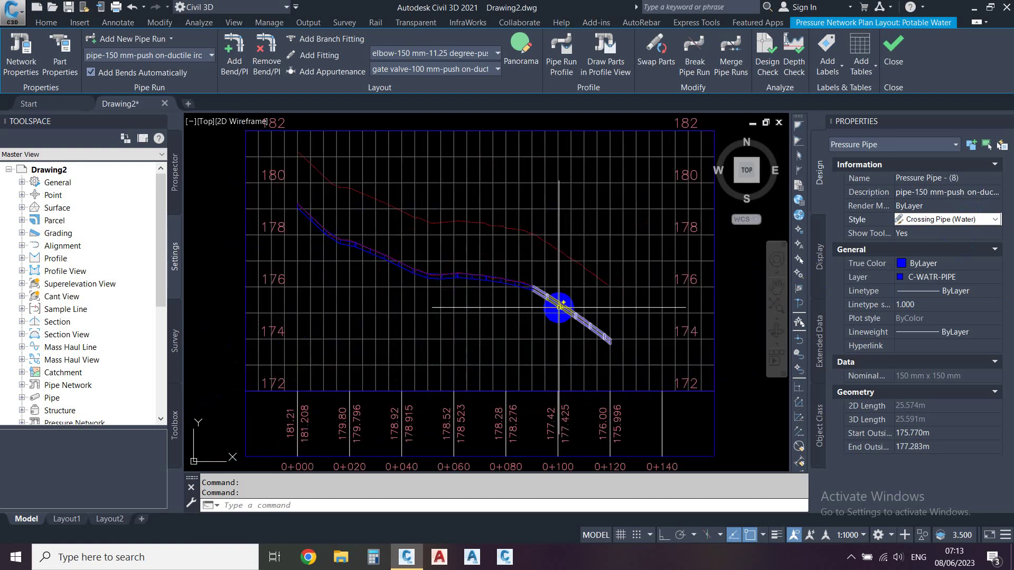
scroll(545, 300, up, 2)
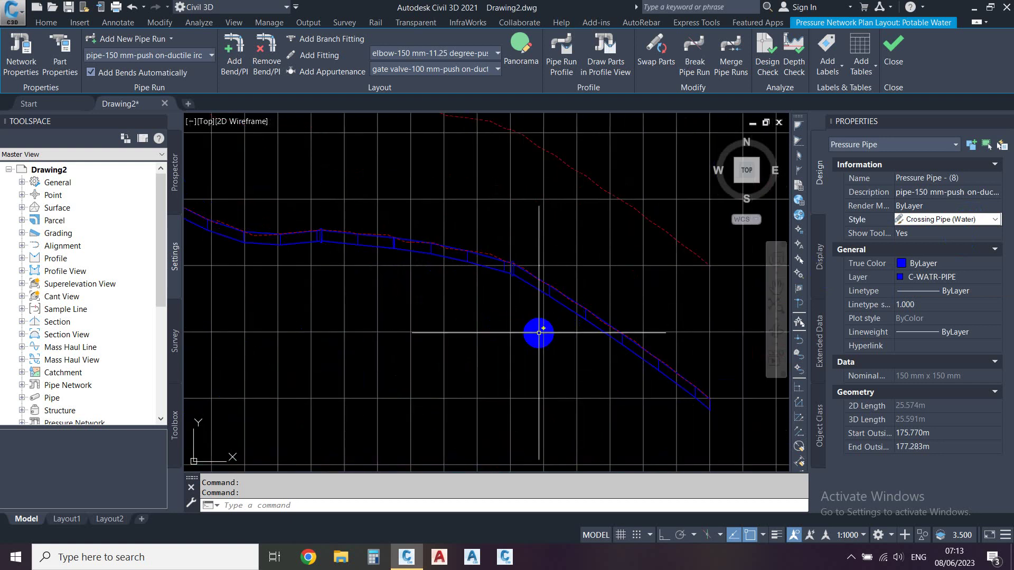
scroll(450, 294, up, 2)
scroll(333, 197, up, 2)
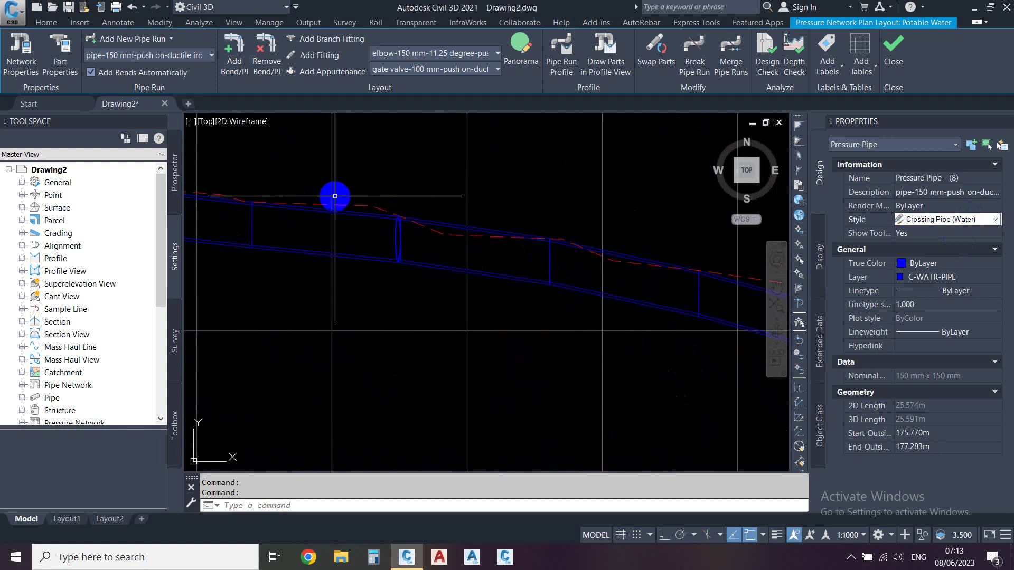
scroll(391, 229, up, 2)
scroll(413, 228, up, 2)
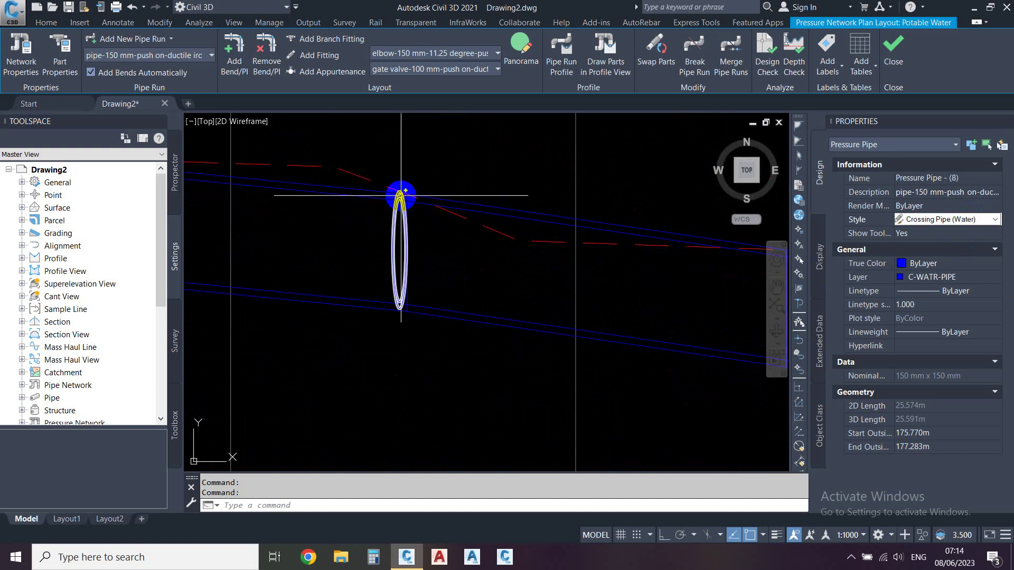
scroll(417, 249, up, 1)
scroll(442, 241, up, 1)
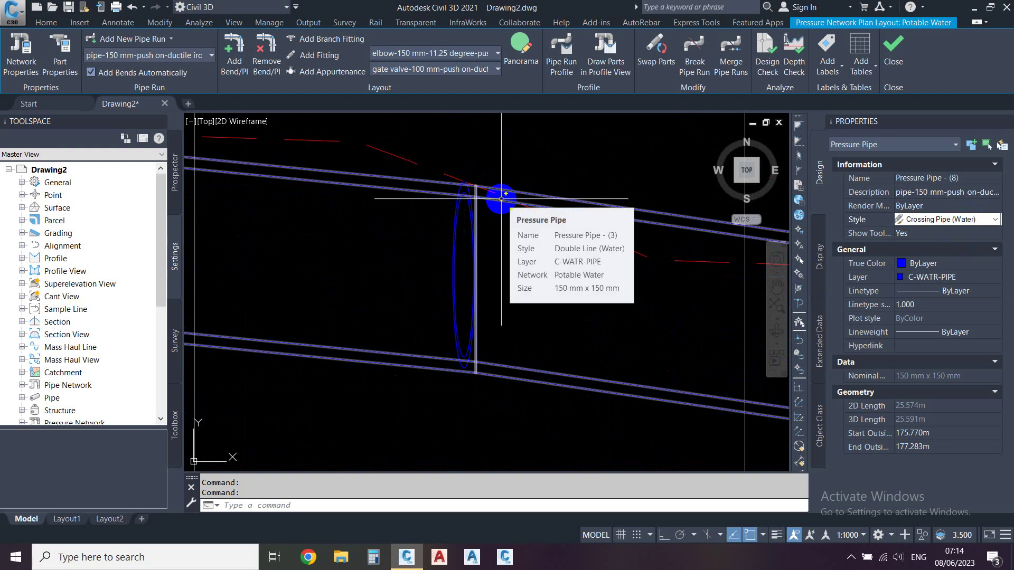
scroll(525, 199, down, 5)
scroll(534, 200, up, 3)
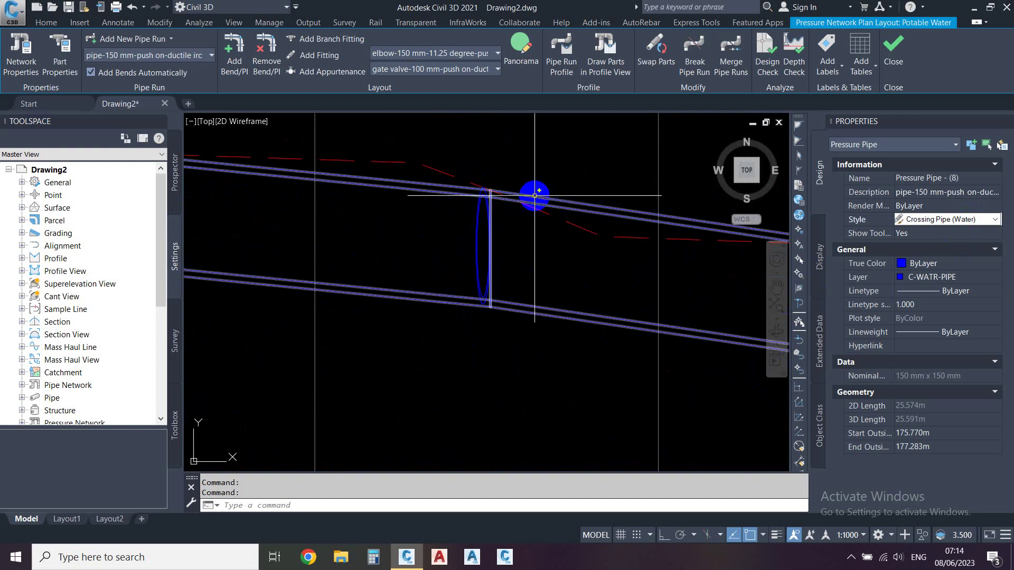
click(534, 195)
scroll(523, 264, down, 1)
scroll(507, 286, down, 2)
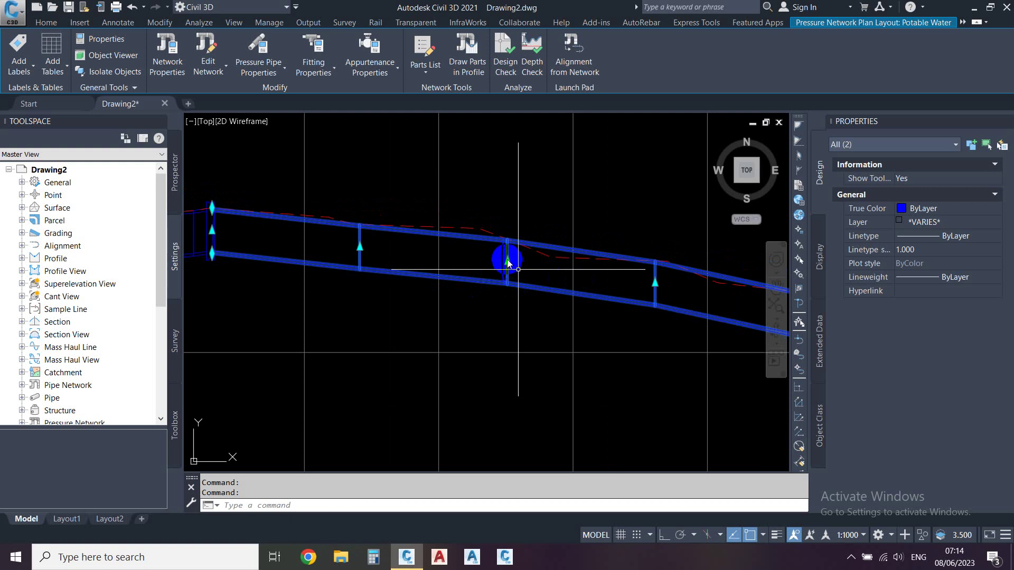
click(508, 267)
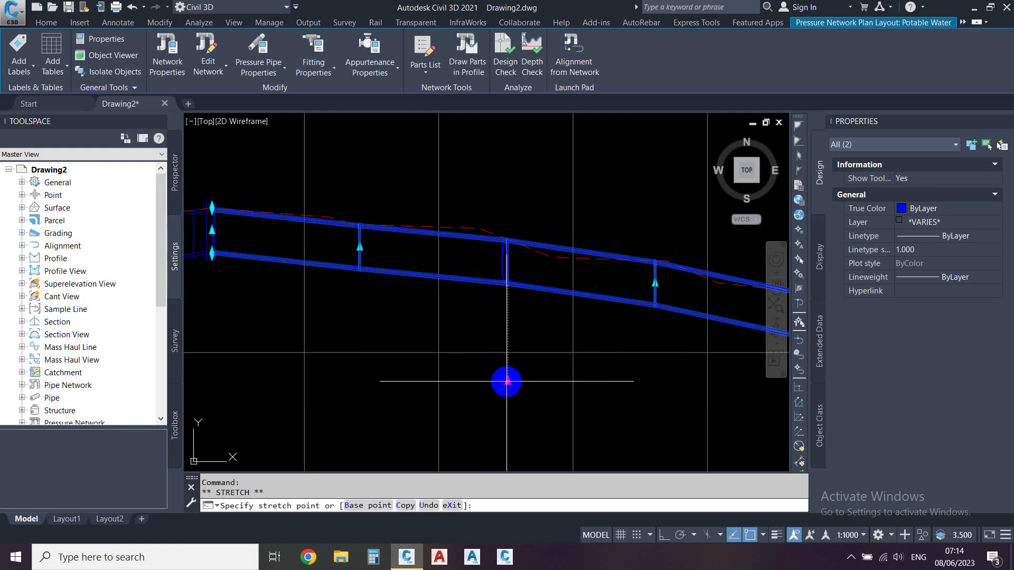
click(507, 380)
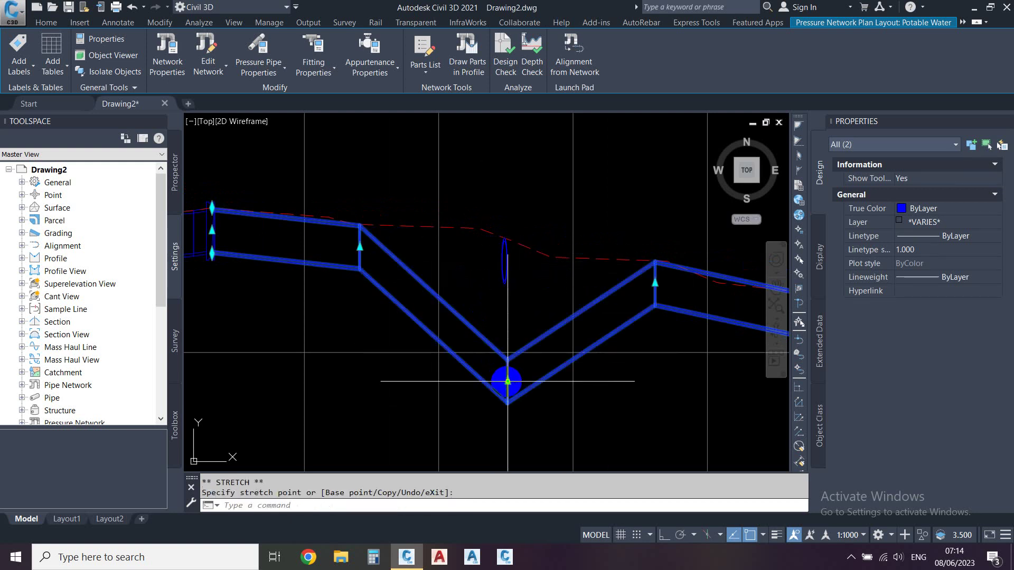
click(655, 284)
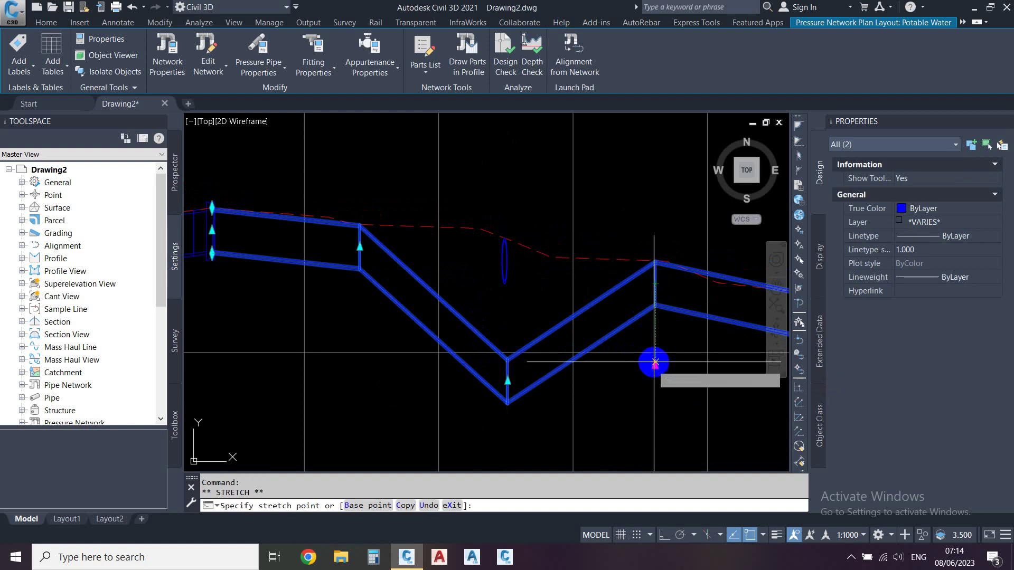
click(654, 361)
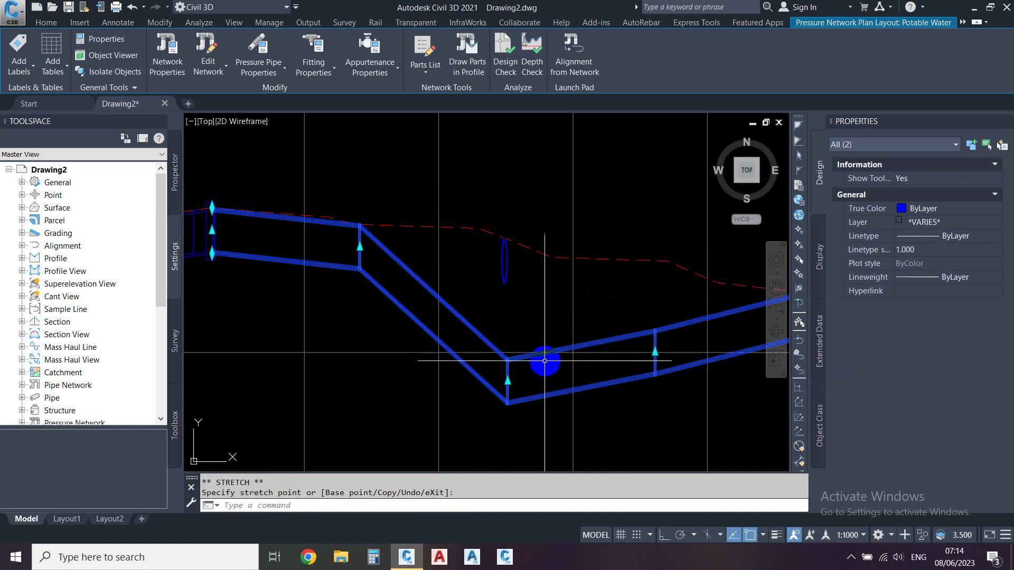
scroll(545, 361, down, 2)
scroll(565, 330, up, 2)
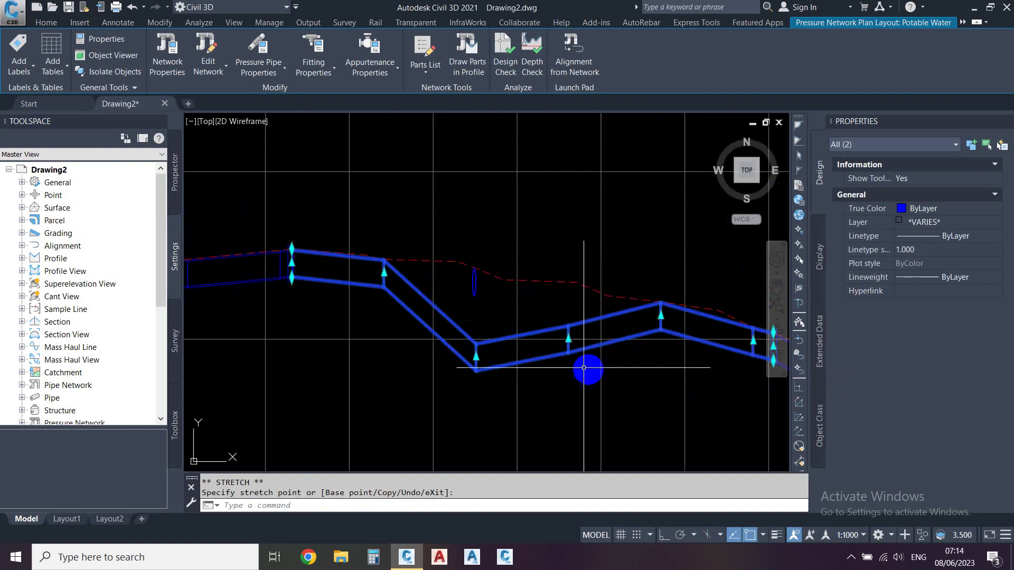
click(572, 328)
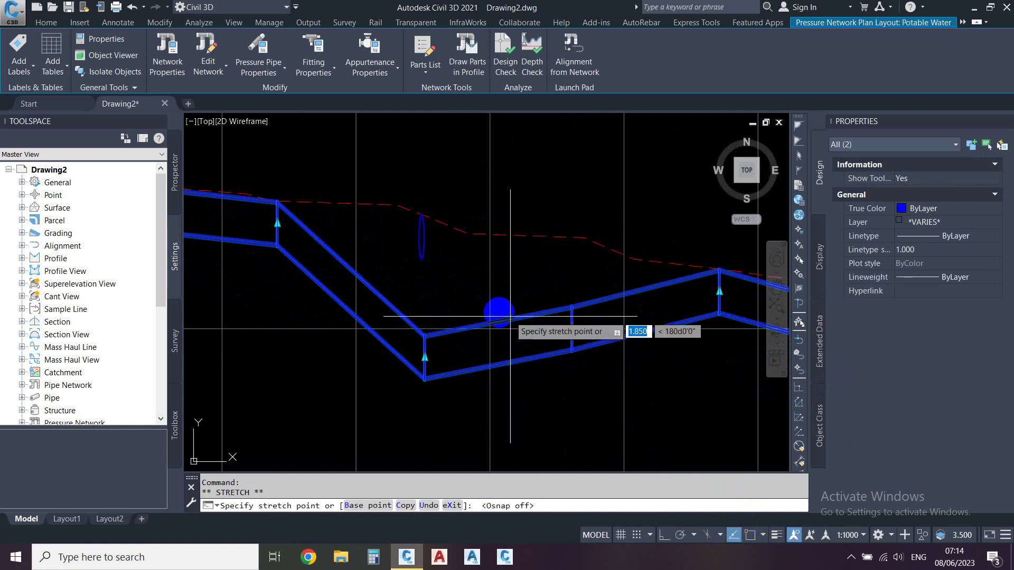
click(581, 345)
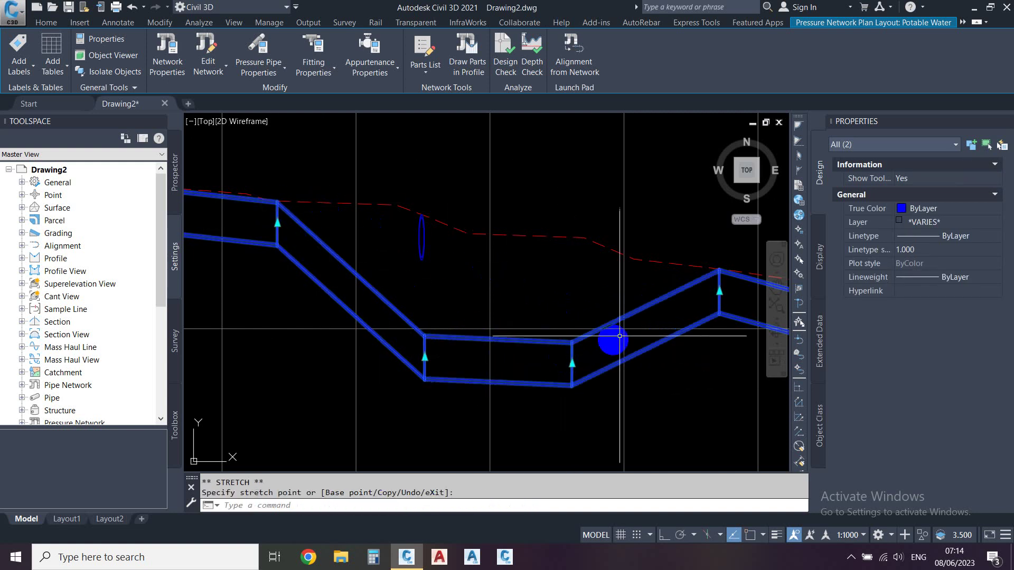
key(Escape)
scroll(536, 294, down, 2)
key(Escape)
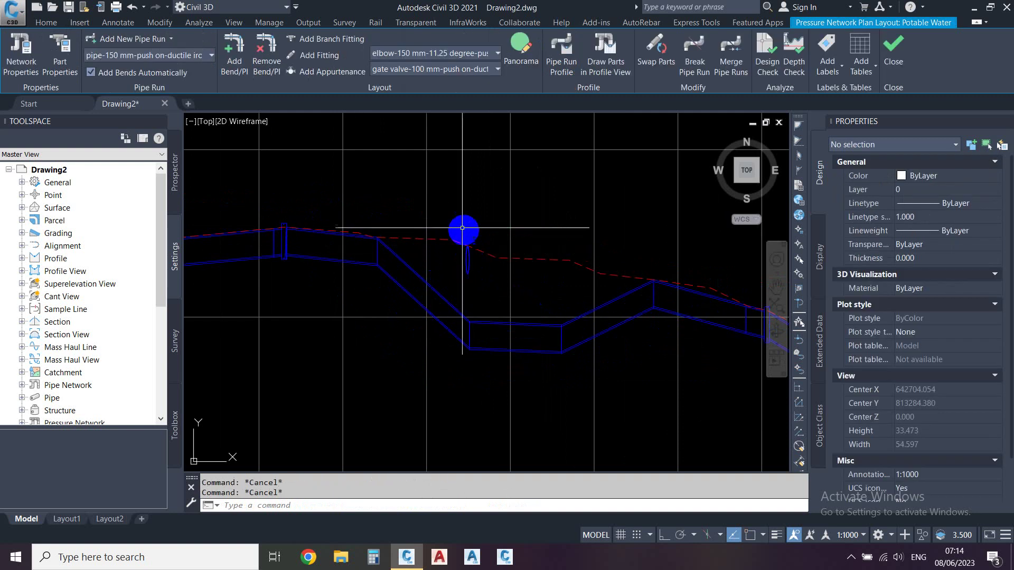
scroll(499, 264, down, 2)
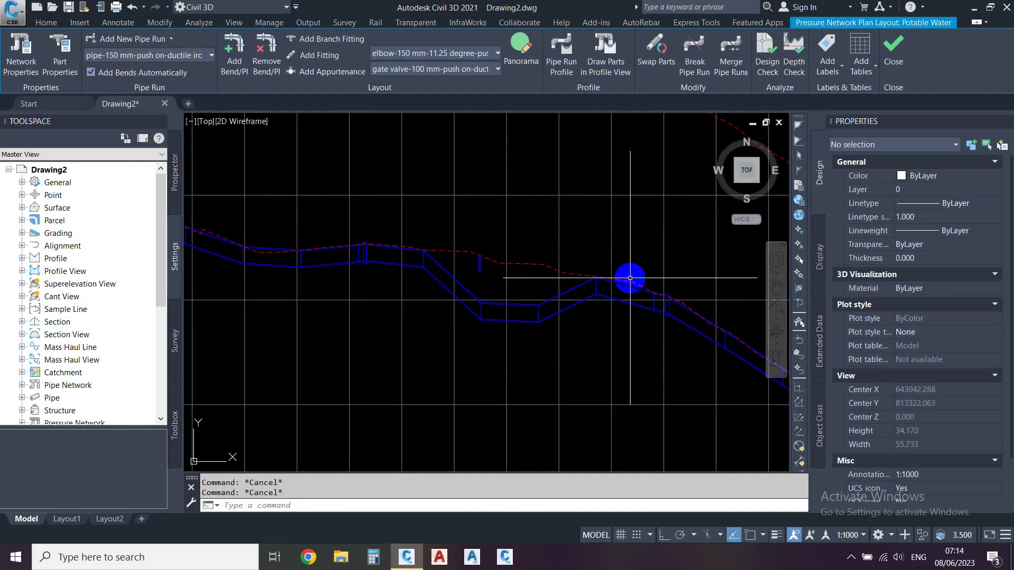
scroll(630, 278, down, 2)
scroll(629, 278, down, 3)
scroll(623, 286, down, 3)
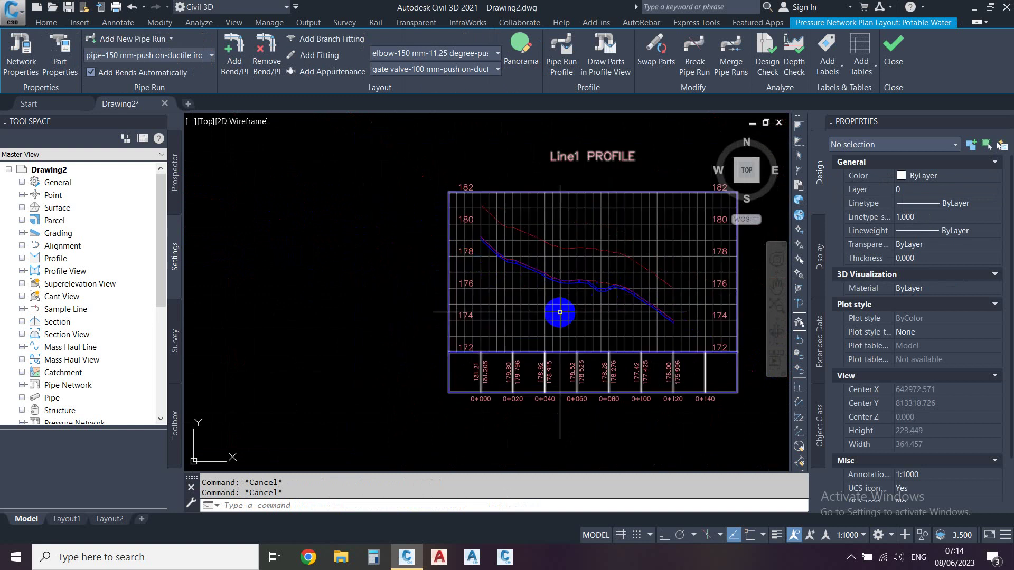
scroll(560, 312, up, 2)
scroll(591, 290, up, 2)
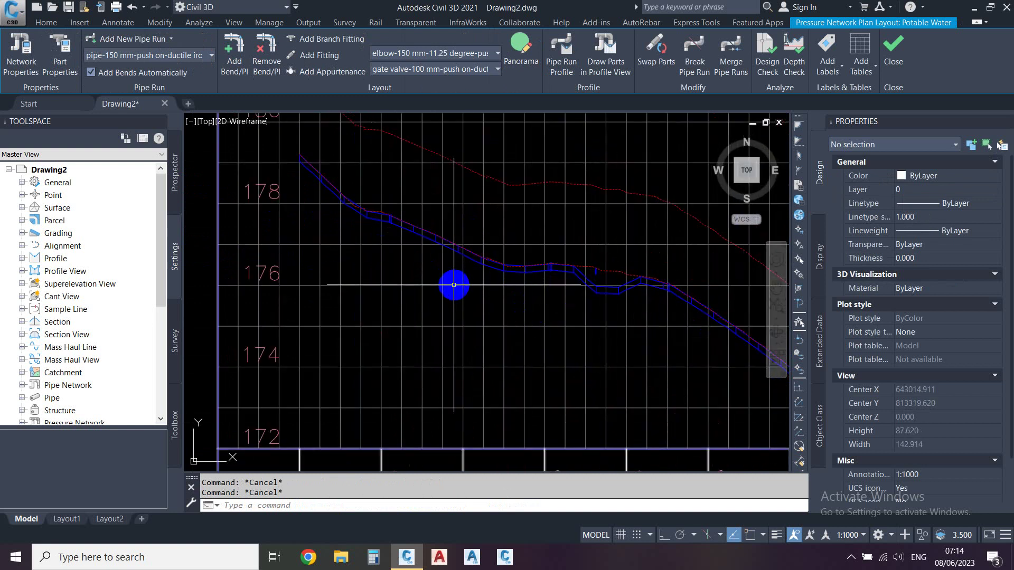
scroll(578, 285, down, 2)
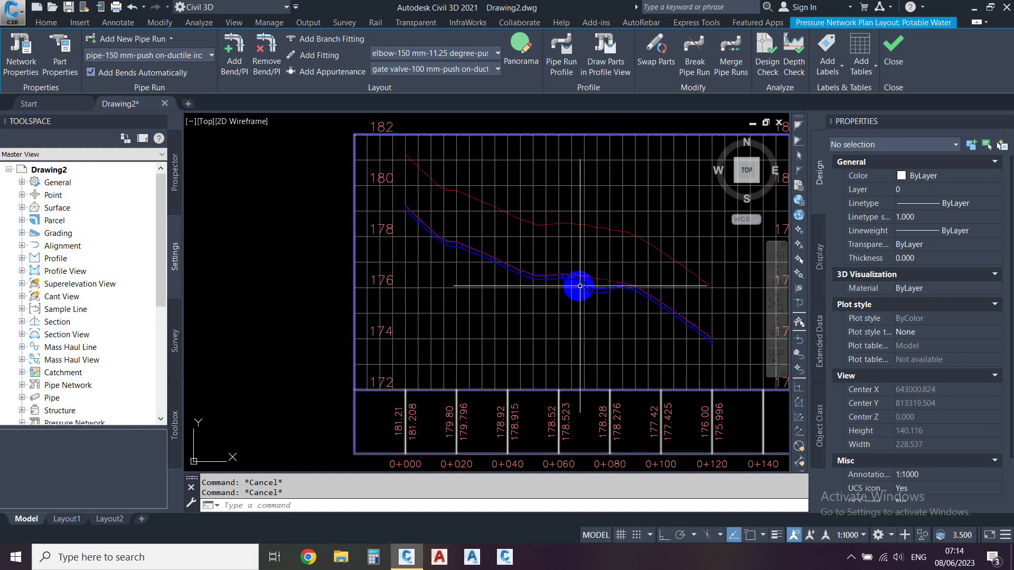
scroll(580, 286, down, 2)
scroll(593, 280, down, 2)
scroll(586, 283, down, 1)
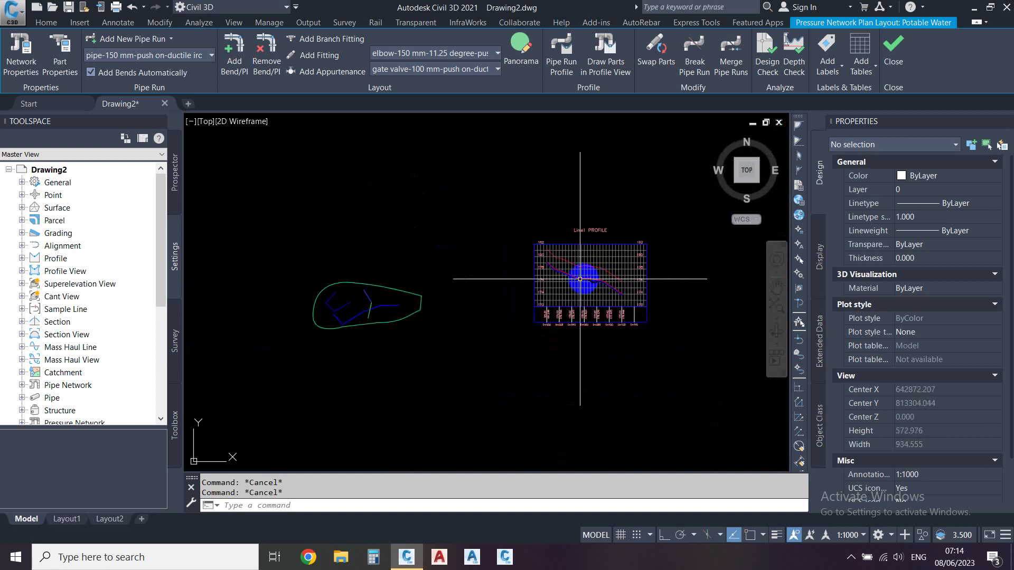
scroll(388, 322, up, 2)
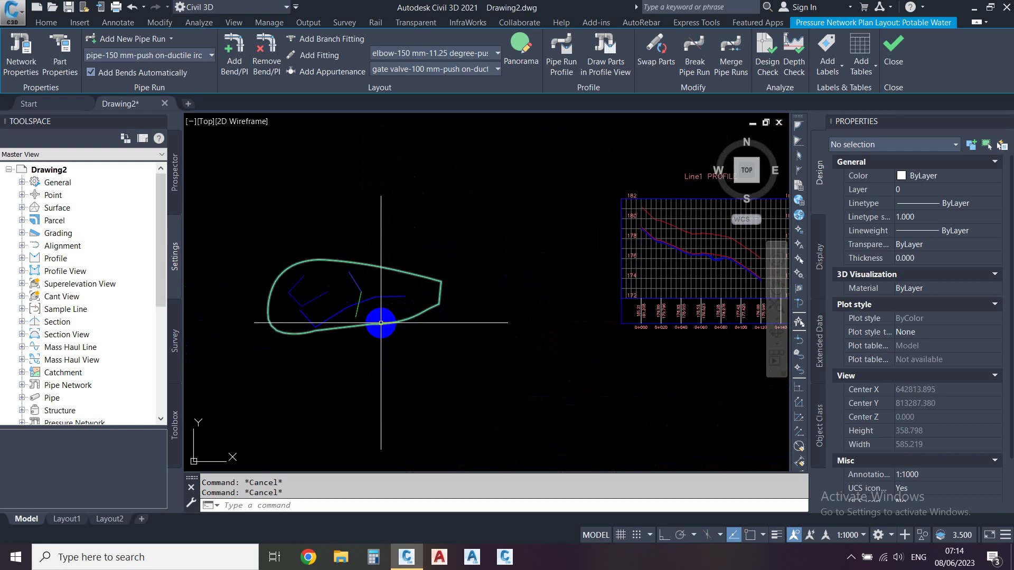
scroll(391, 317, up, 1)
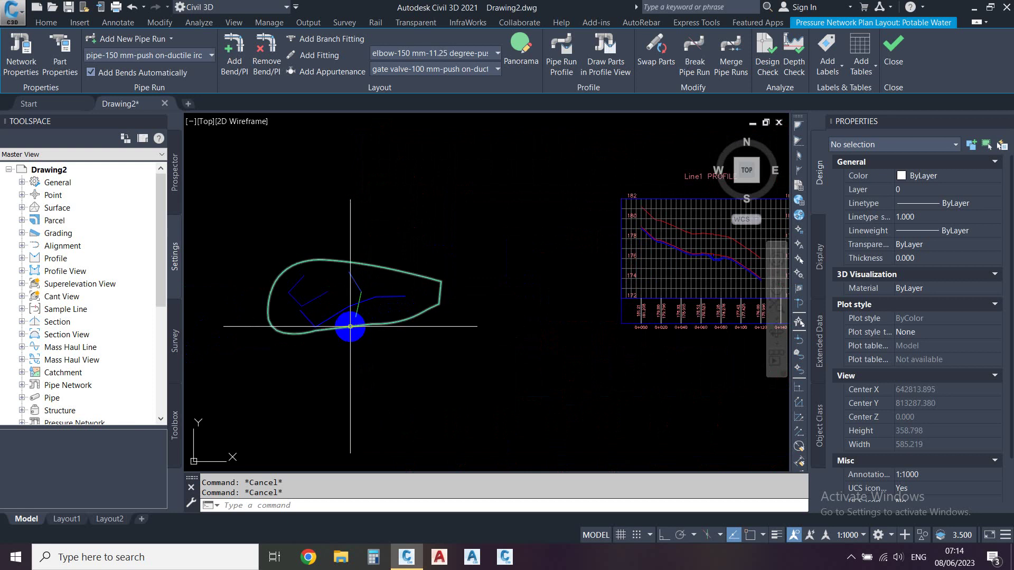
scroll(351, 324, up, 1)
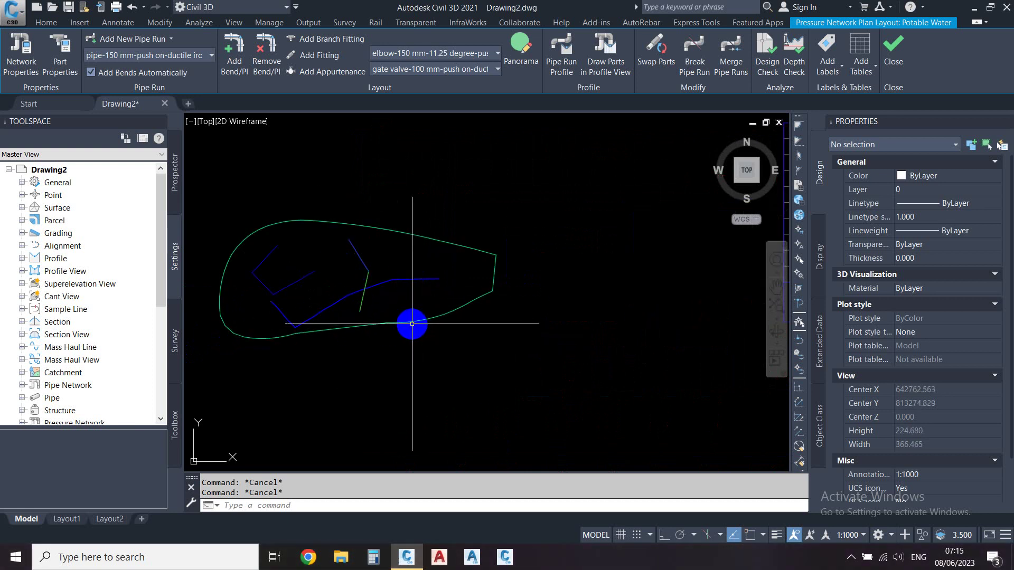
scroll(348, 326, up, 2)
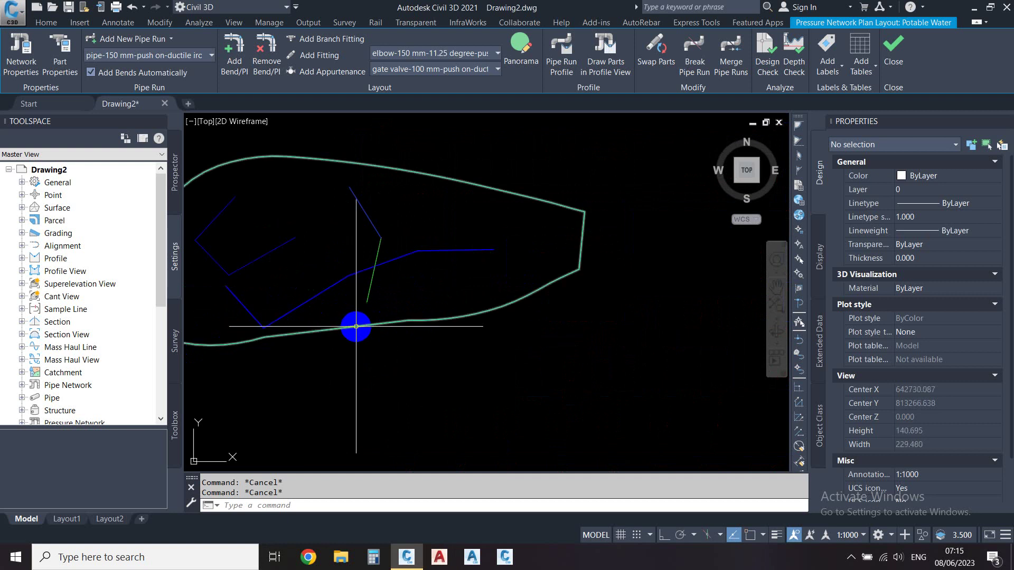
scroll(356, 326, down, 2)
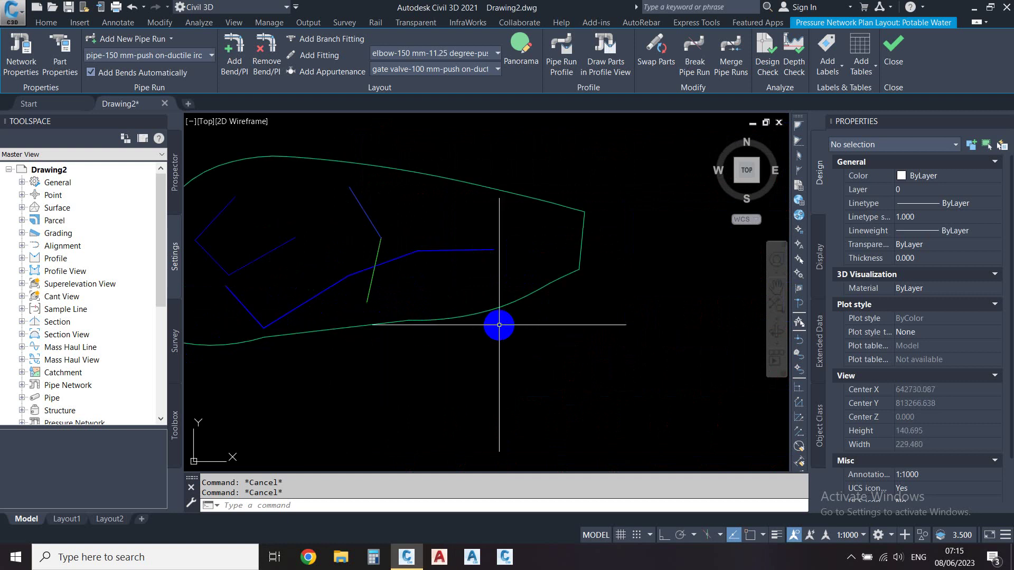
Give compine top surface the Contours and Triangles style and bring up the surface label types
click(434, 325)
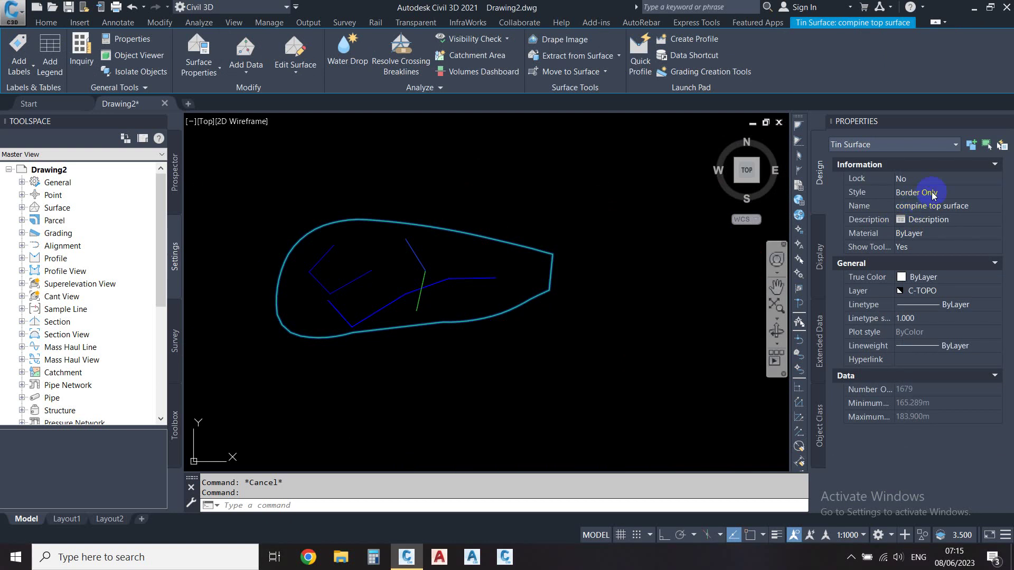
click(933, 193)
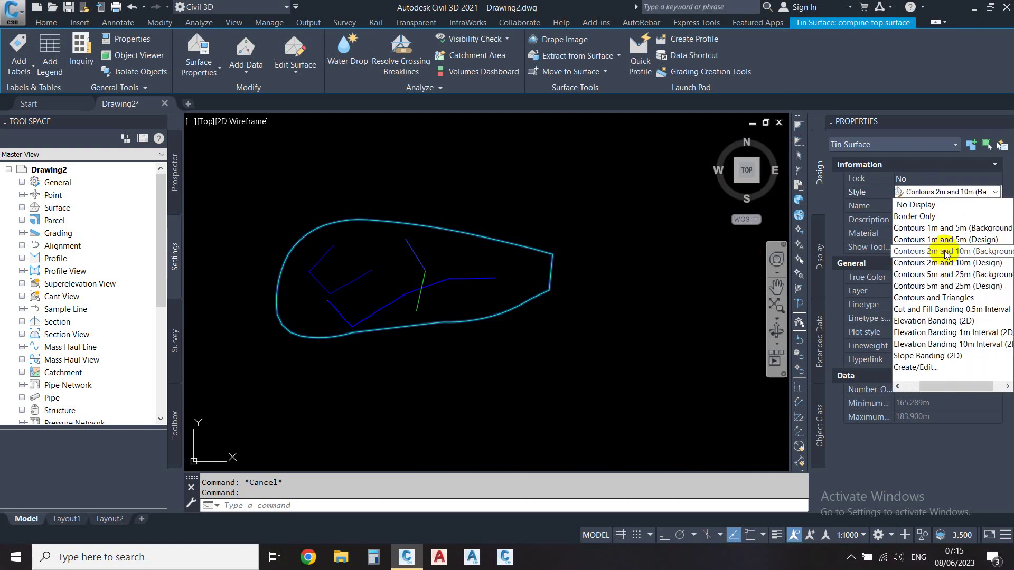
click(935, 298)
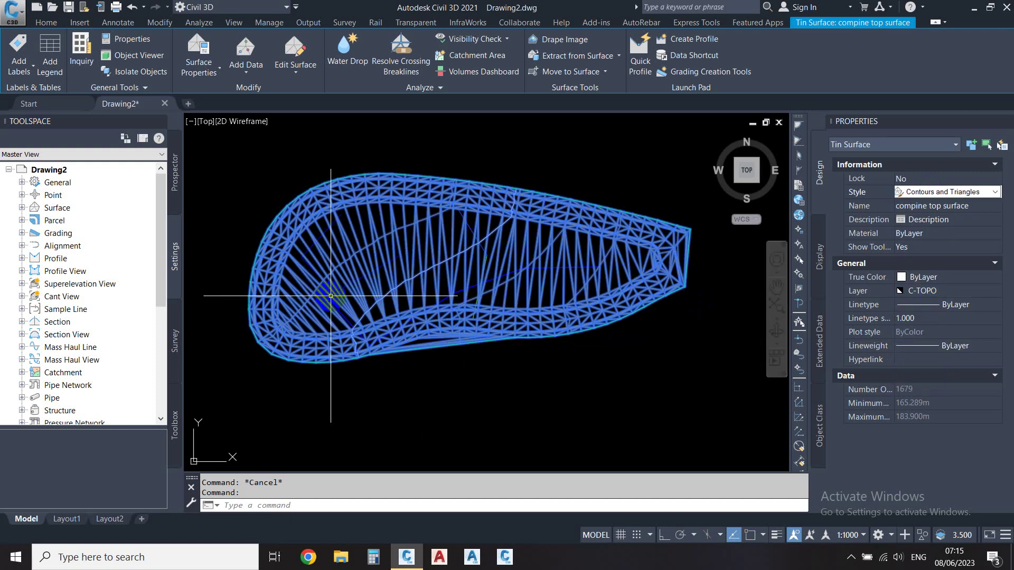
click(18, 62)
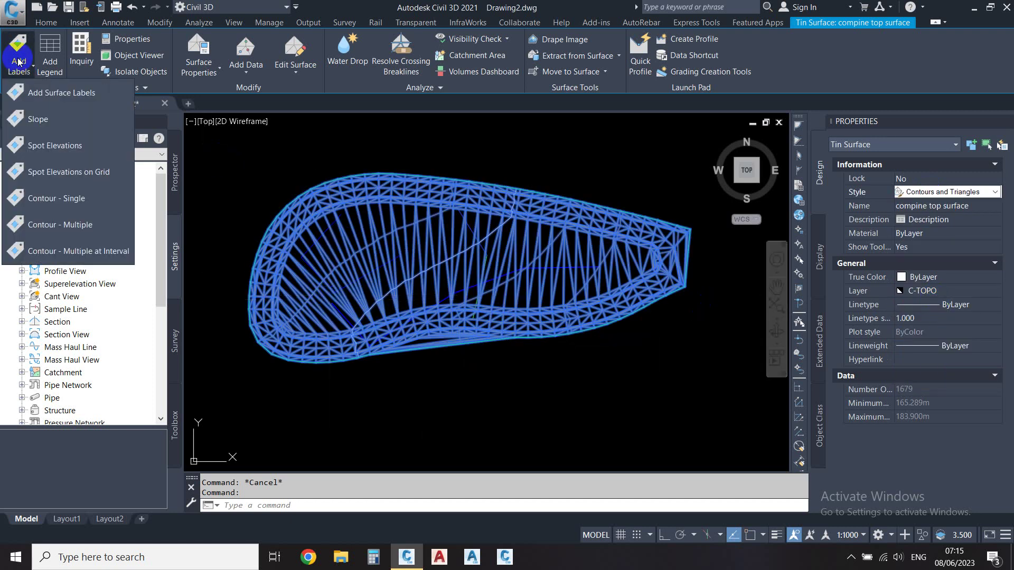
Place spot elevation labels 181.66, 179.77, 177.97, 175.22 and 174.94 on compine top surface
click(55, 146)
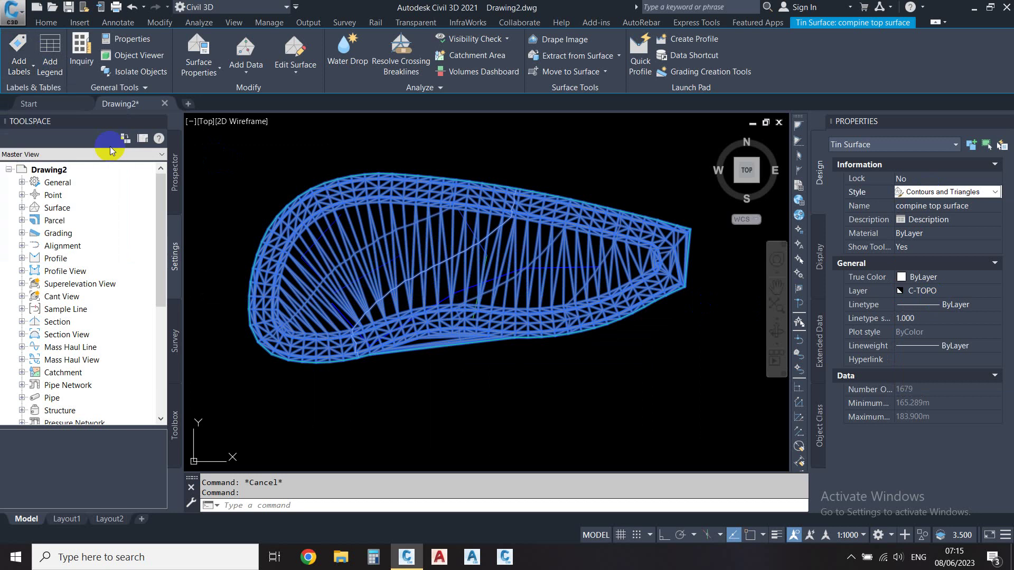
scroll(304, 318, up, 2)
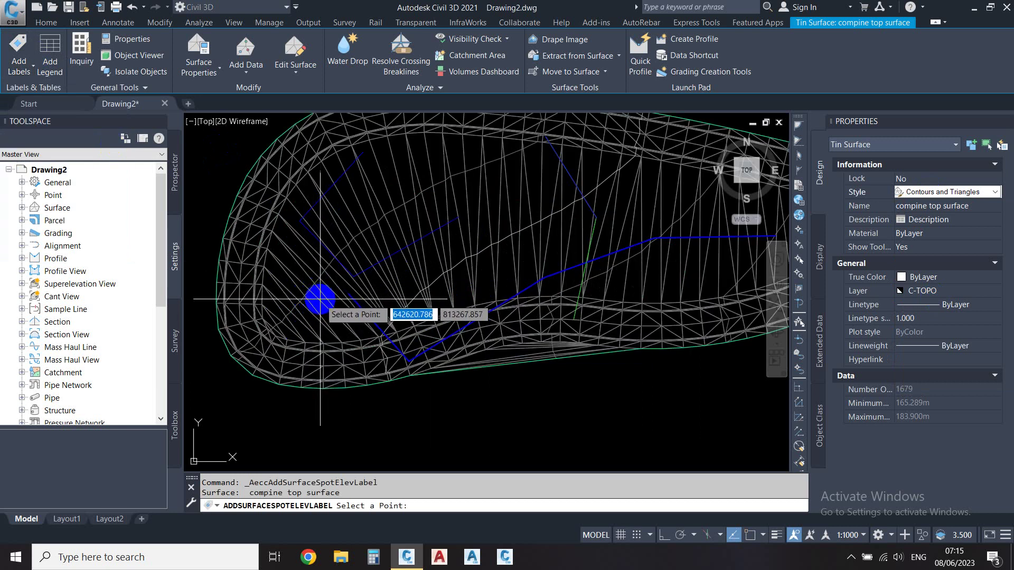
scroll(417, 365, up, 2)
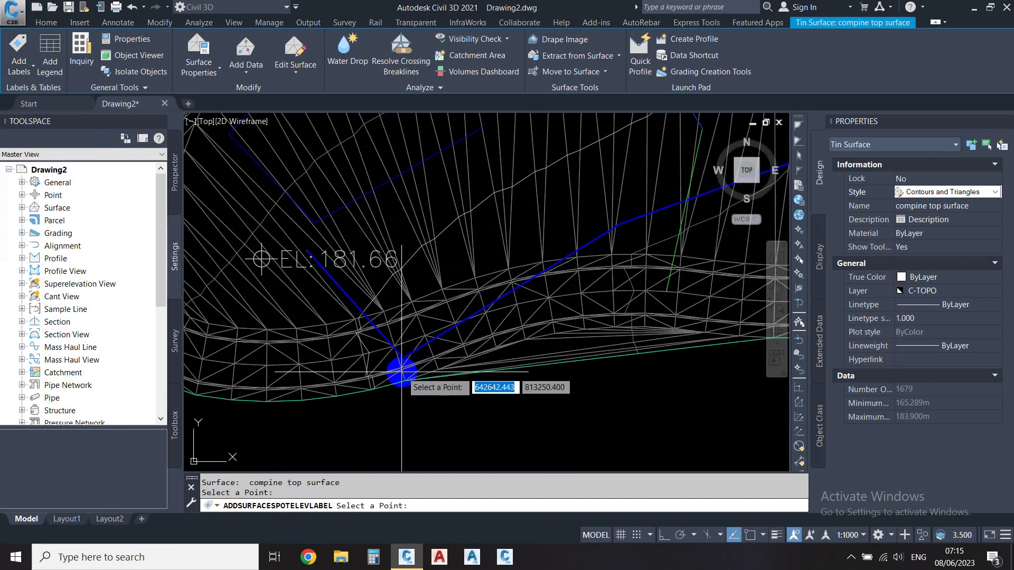
click(390, 363)
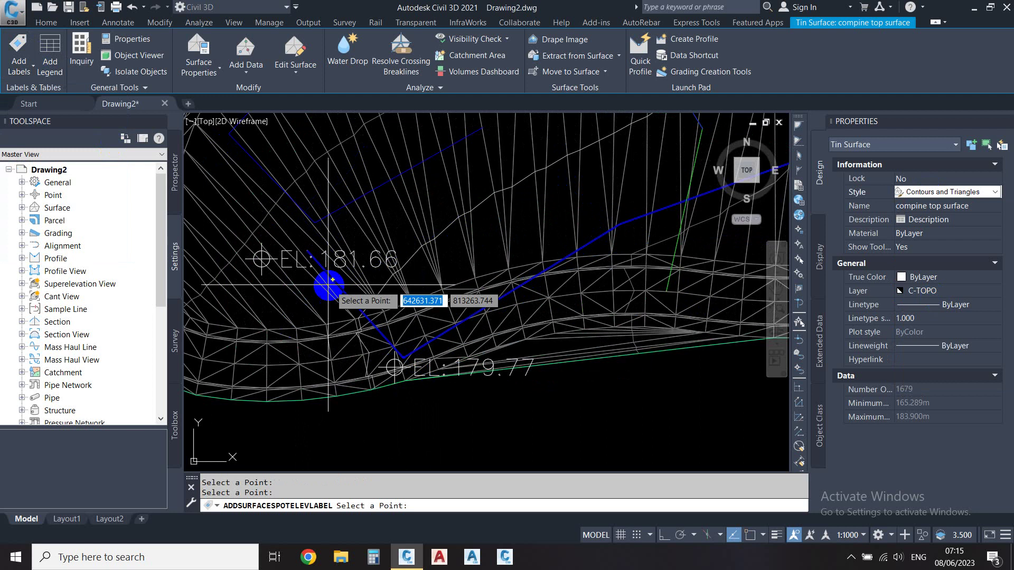
scroll(328, 285, down, 2)
scroll(528, 269, down, 2)
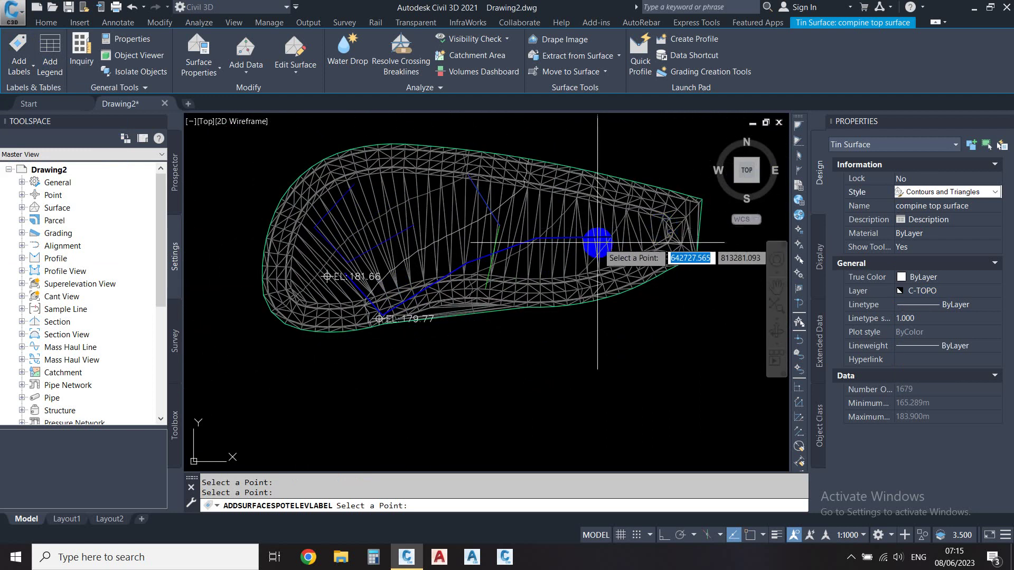
scroll(588, 226, up, 2)
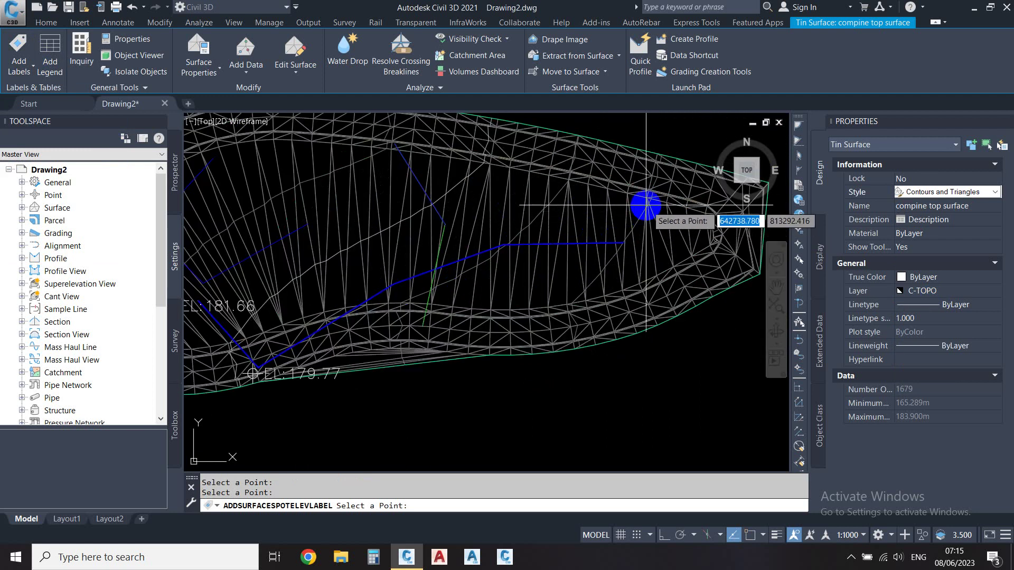
click(573, 171)
click(680, 209)
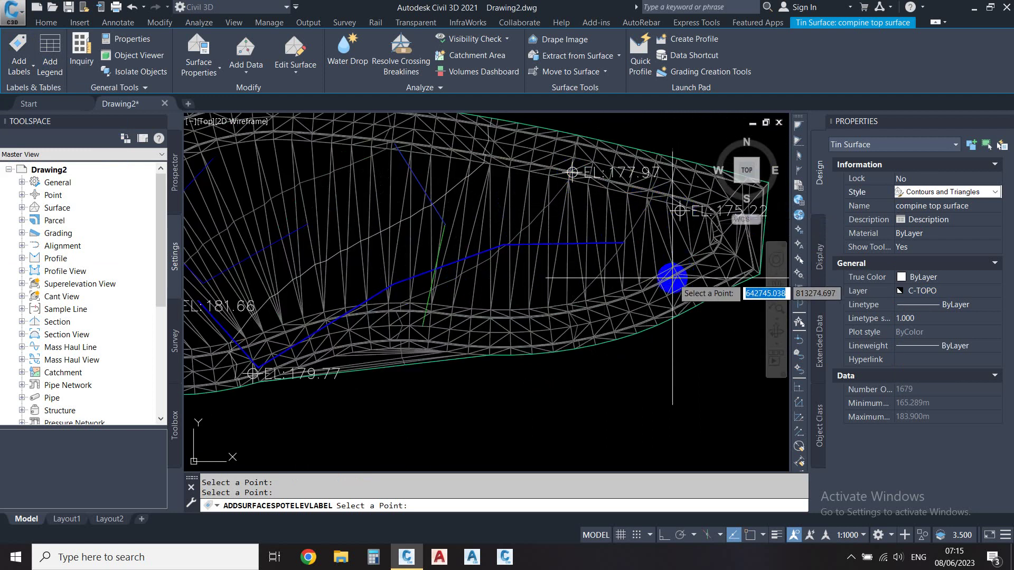
scroll(656, 271, down, 2)
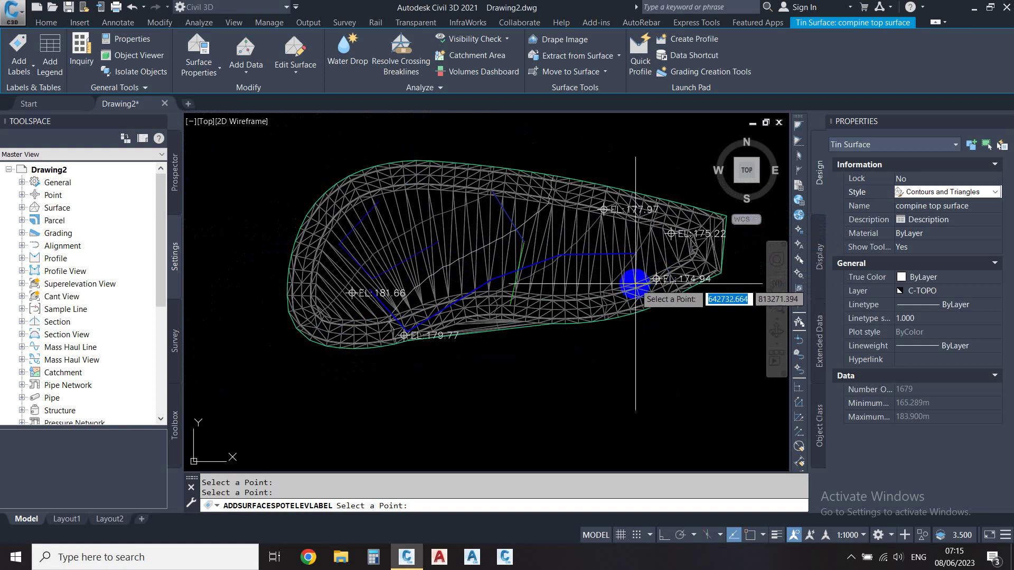
scroll(657, 278, up, 3)
scroll(625, 283, down, 3)
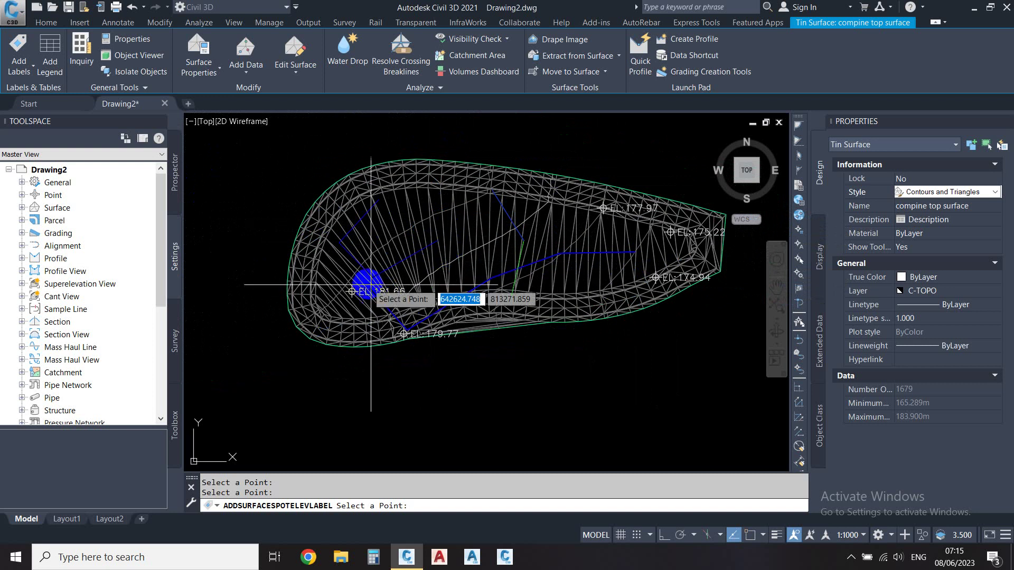
scroll(376, 308, up, 2)
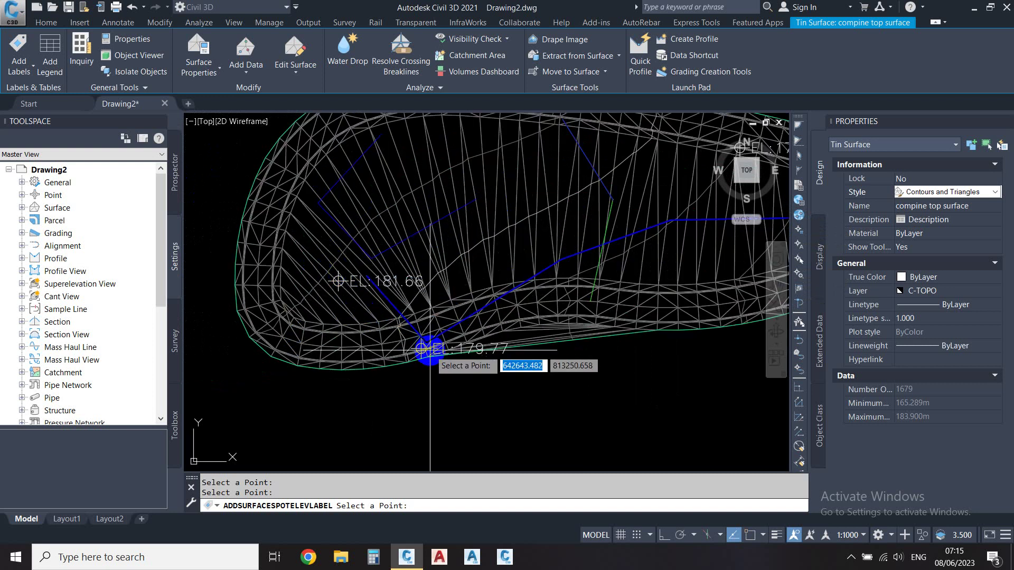
scroll(340, 283, down, 2)
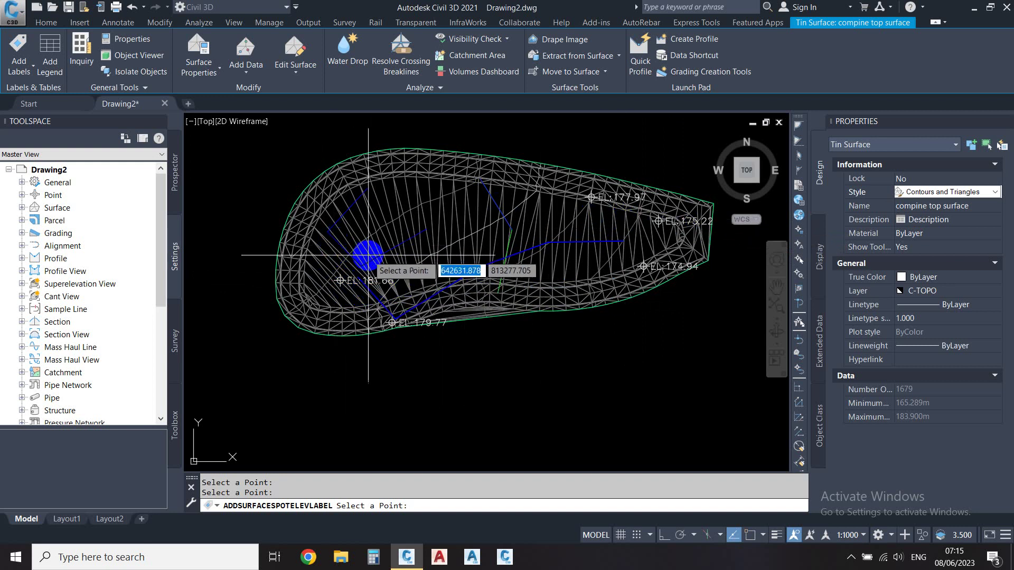
key(Escape)
scroll(382, 328, up, 2)
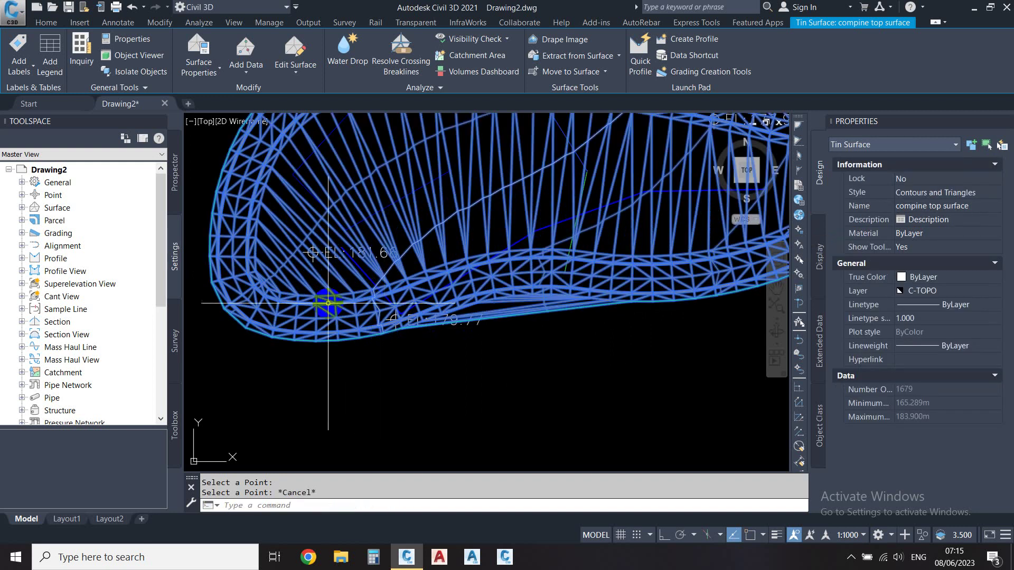
Switch compine top surface to a border-only display style
click(976, 197)
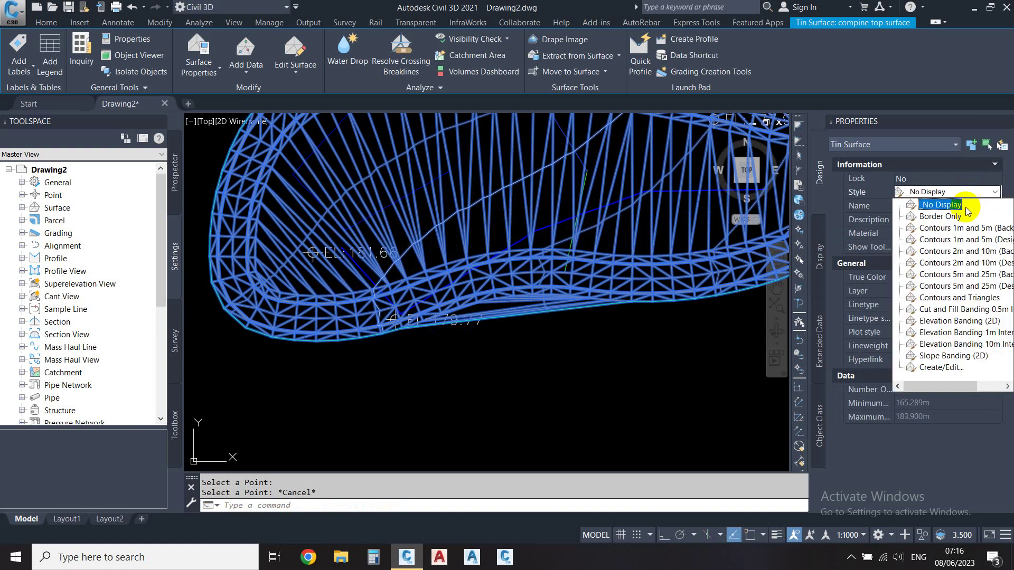
click(935, 210)
key(Escape)
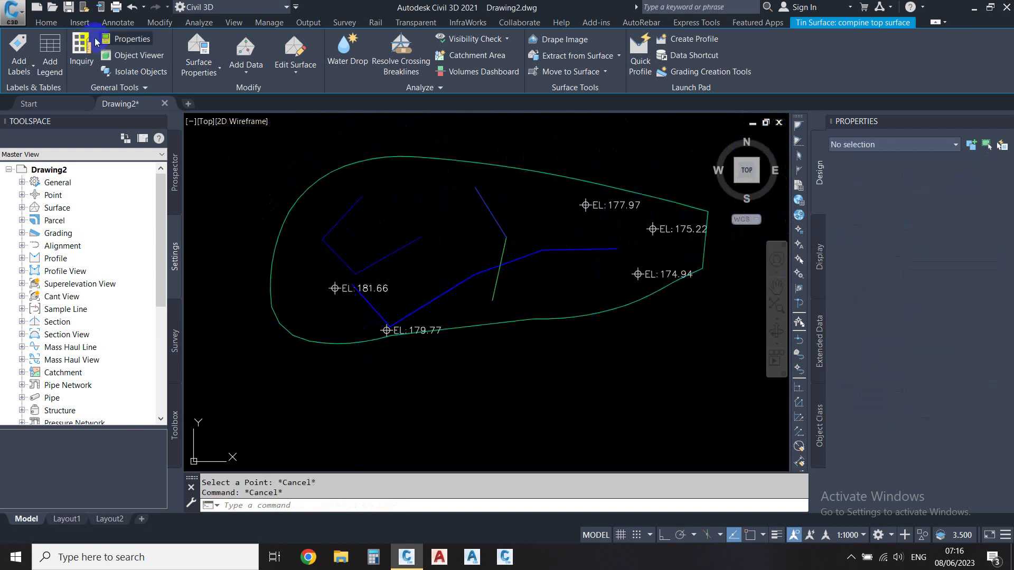
Manually place two COGO points at elevation 170, at the west end and near the pipe's east end
click(46, 23)
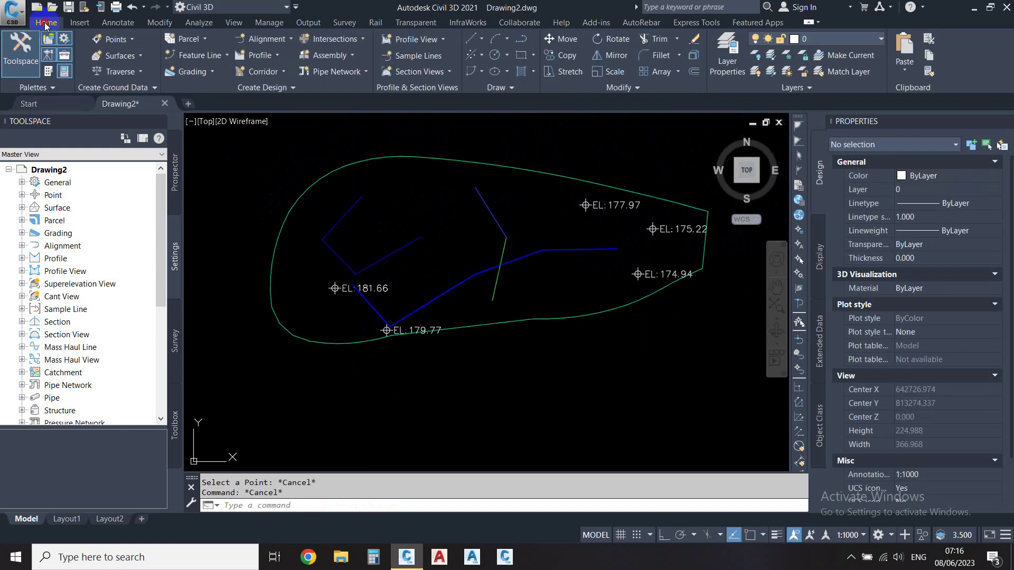
click(134, 41)
click(140, 55)
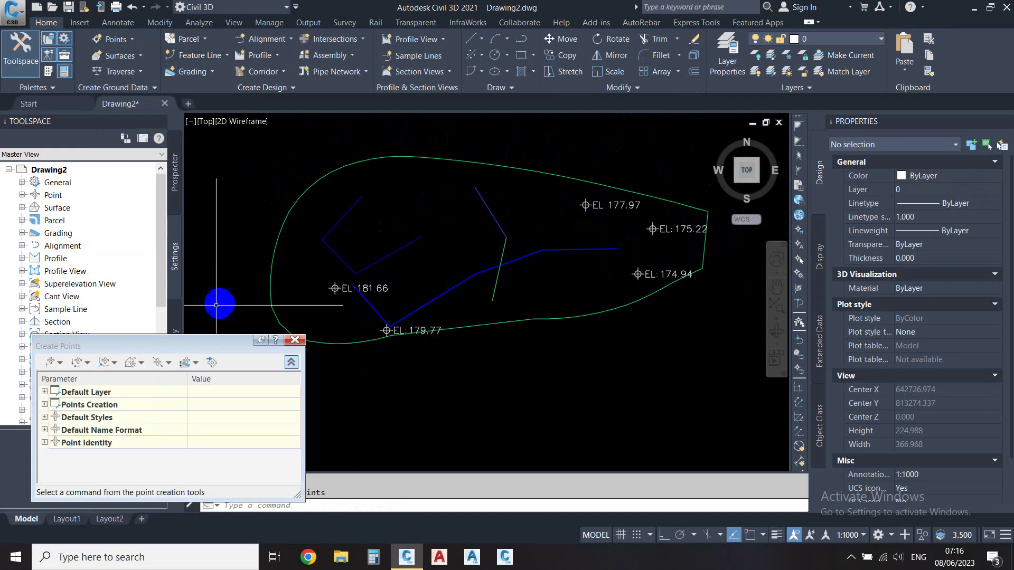
click(50, 362)
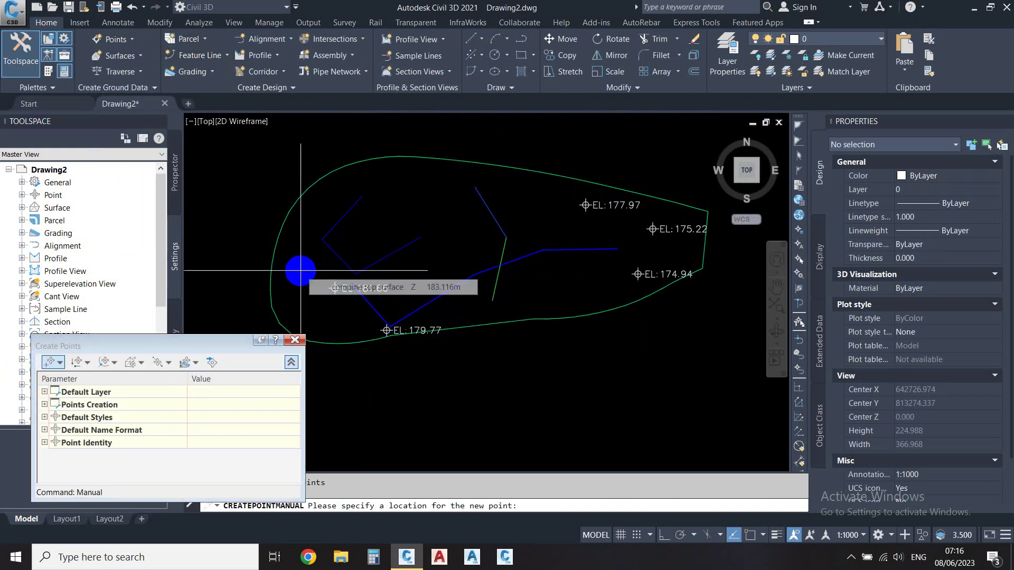
click(301, 271)
text(170)
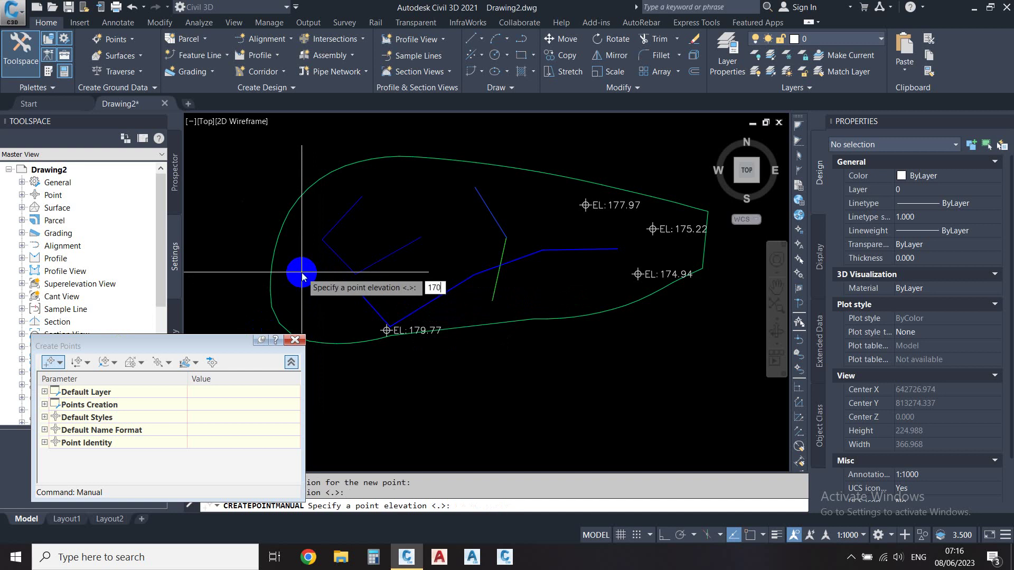
key(Return)
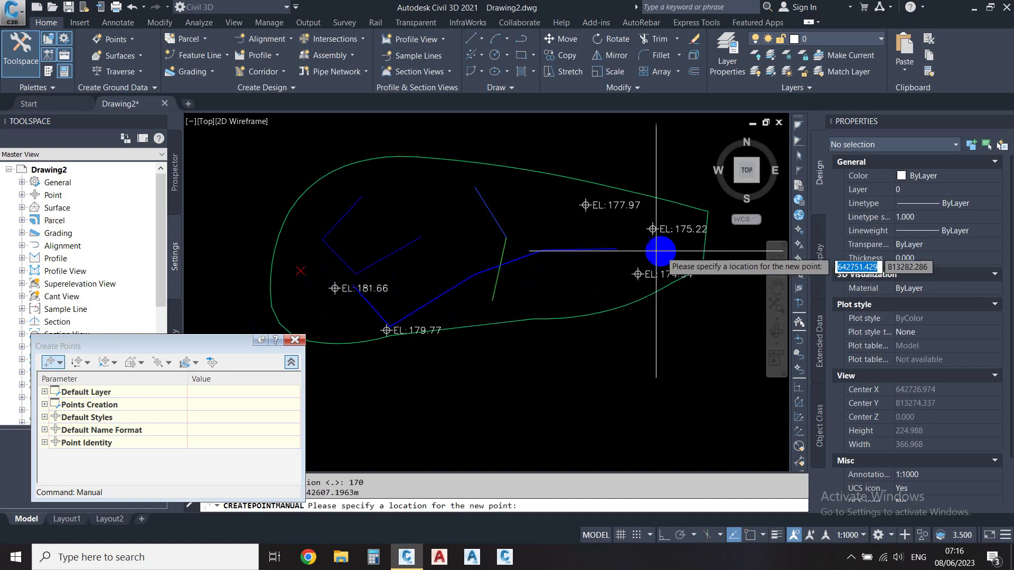
click(634, 212)
click(652, 228)
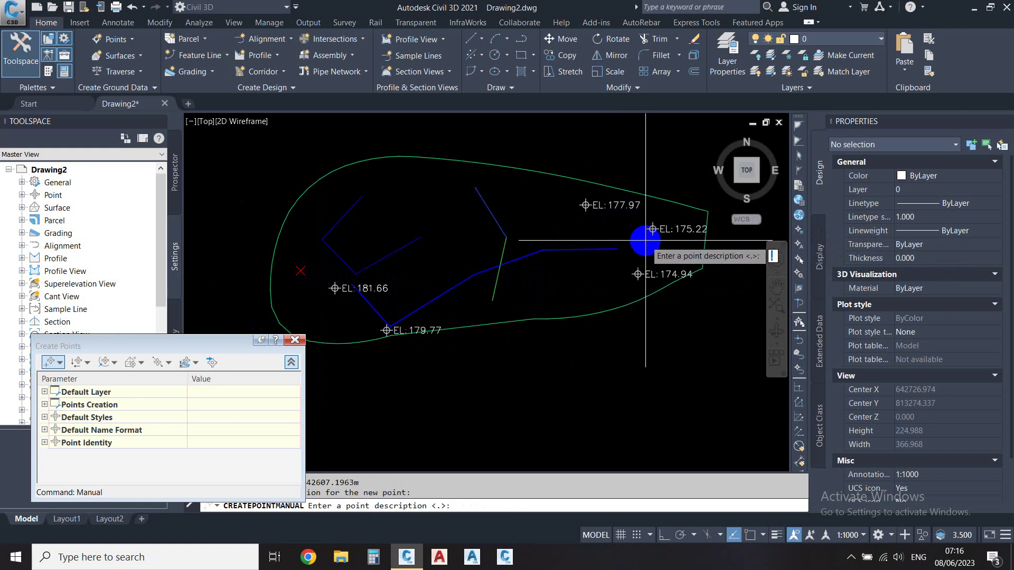
key(Return)
text(170)
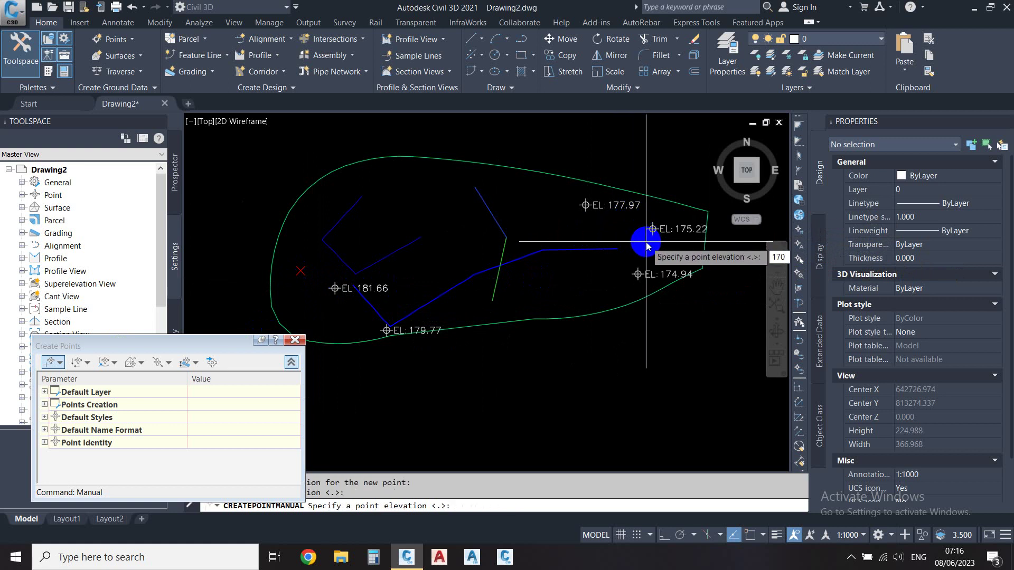
key(Return)
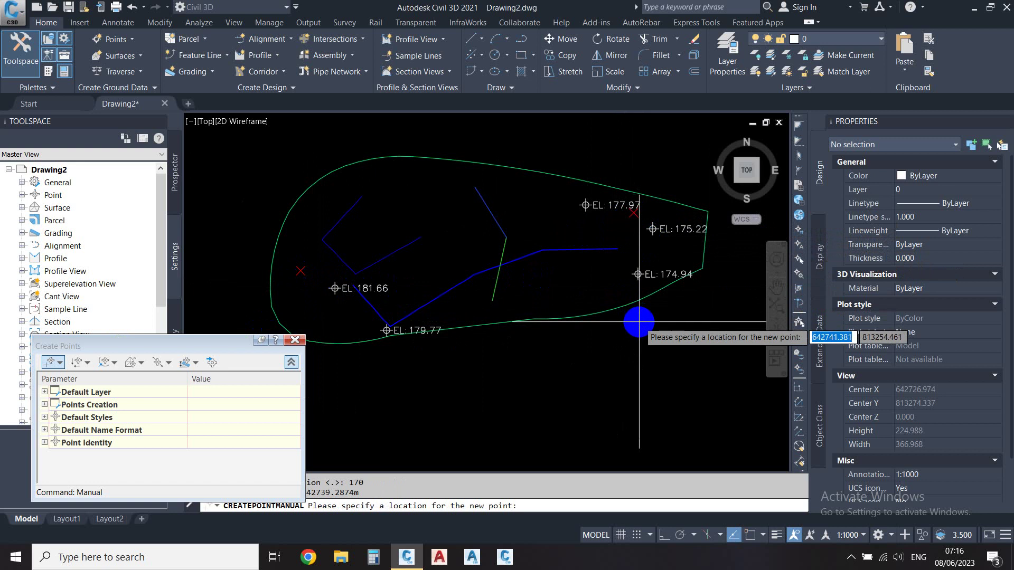
Place two more points at elevation 170 and end point creation
click(639, 325)
text(170)
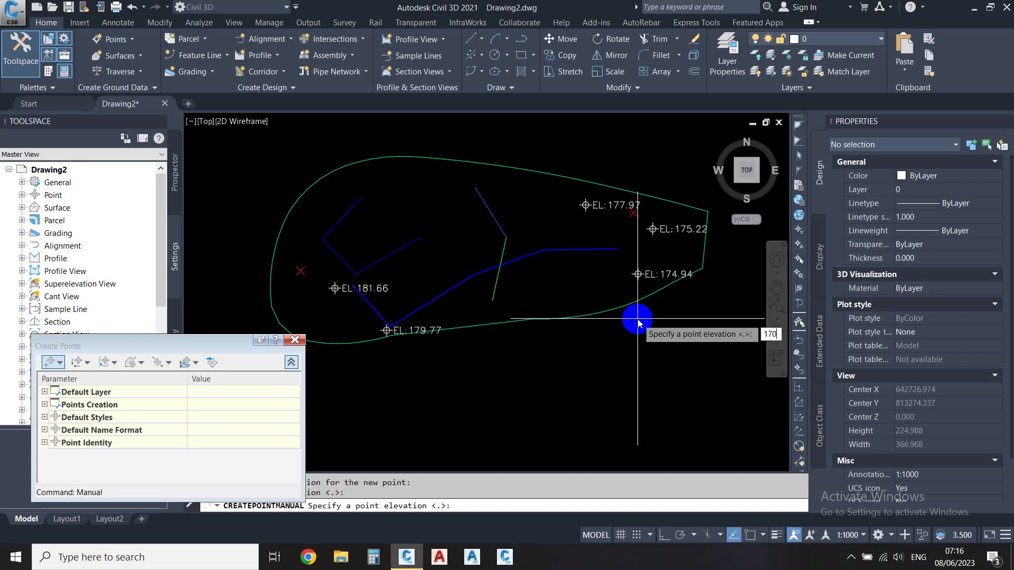
key(Return)
click(345, 374)
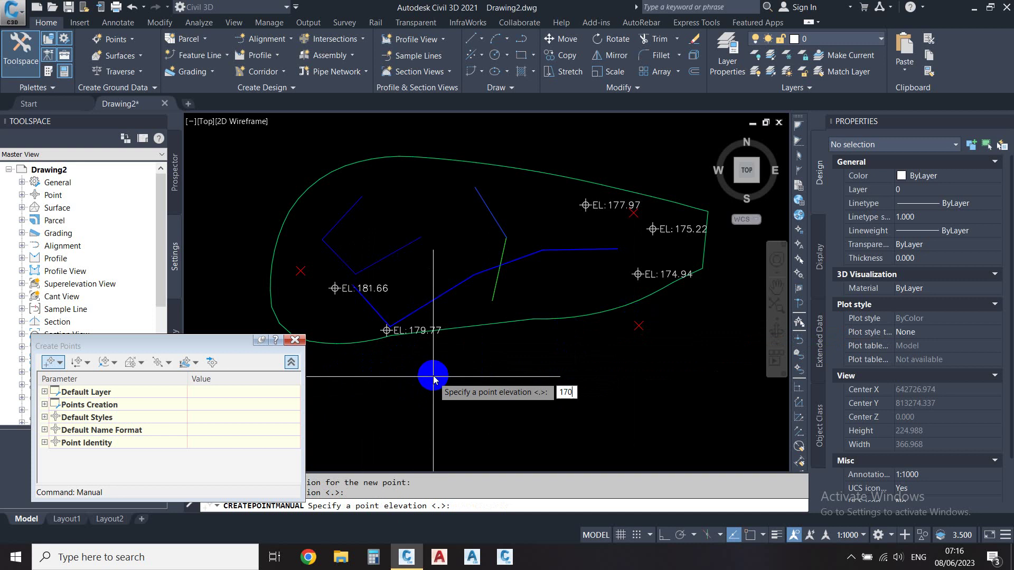
key(Return)
key(Escape)
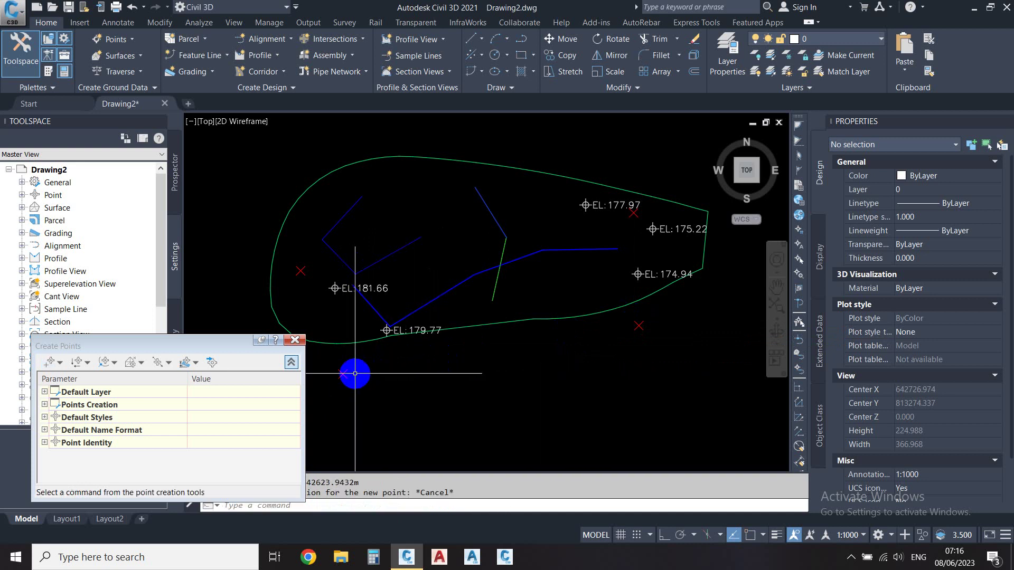
Create a new empty surface named Surface1 from Prospector's Surfaces collection
click(346, 376)
right_click(429, 376)
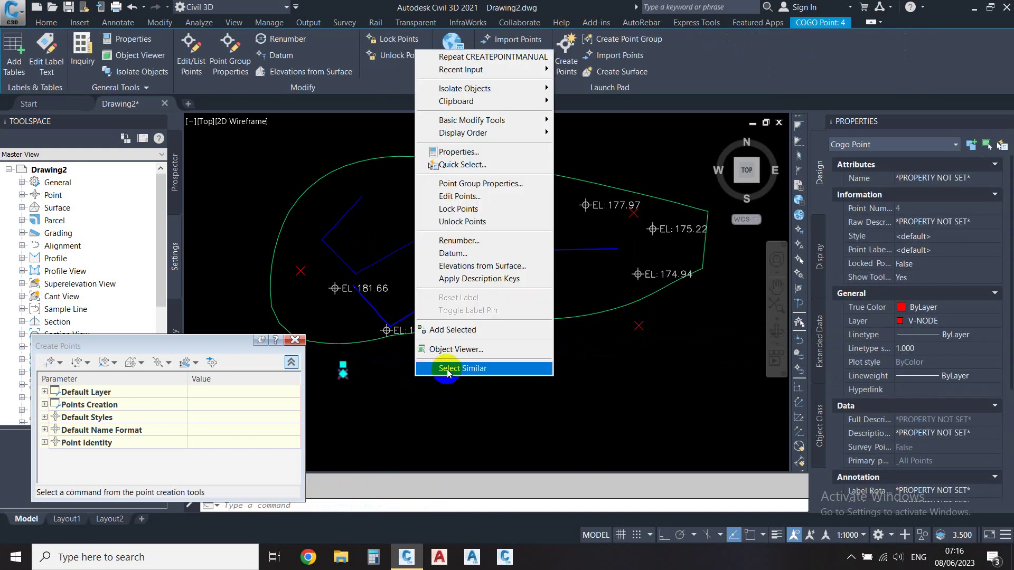
click(447, 370)
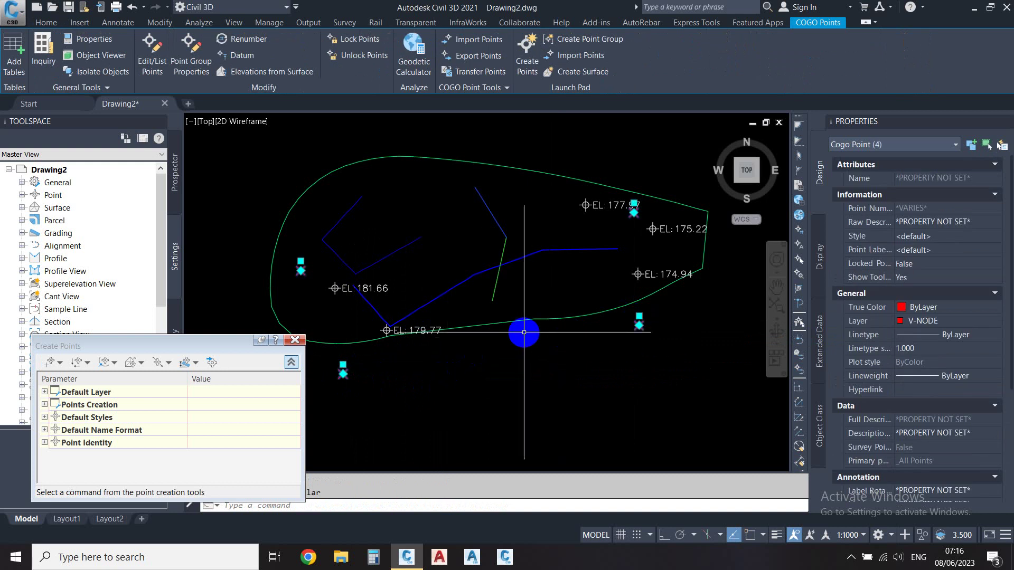
key(Escape)
text(X)
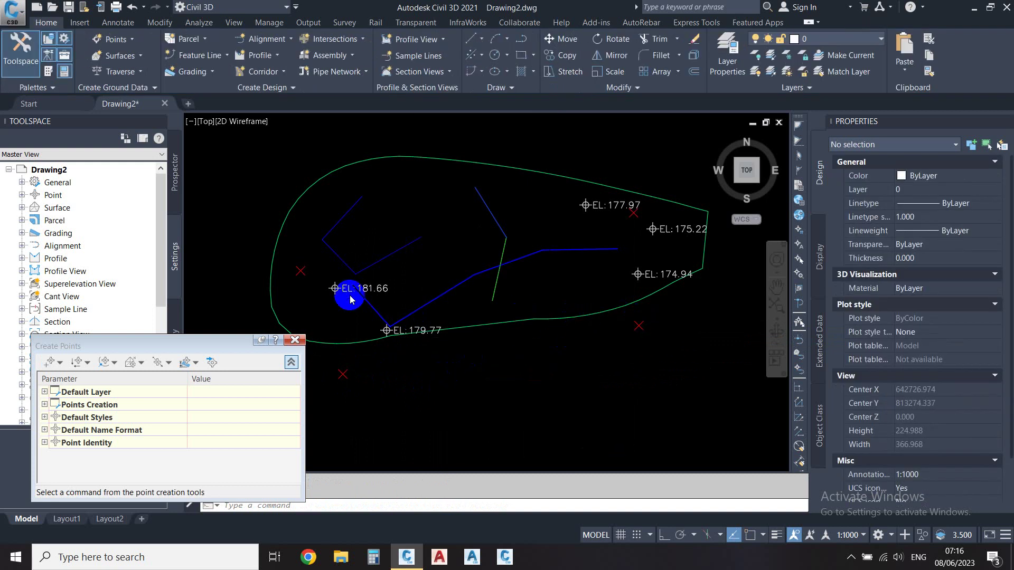
click(180, 183)
click(21, 208)
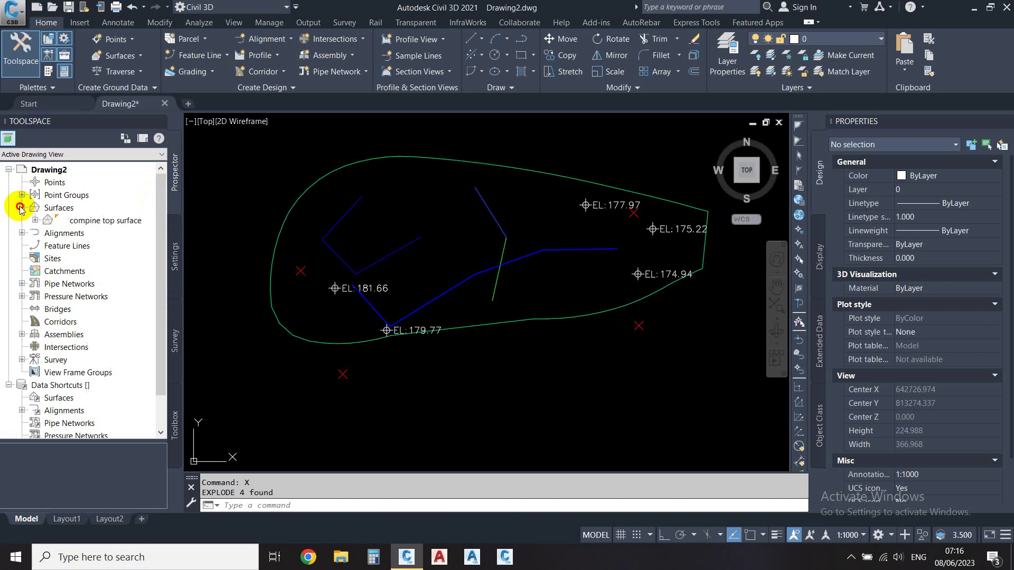
right_click(47, 212)
click(79, 214)
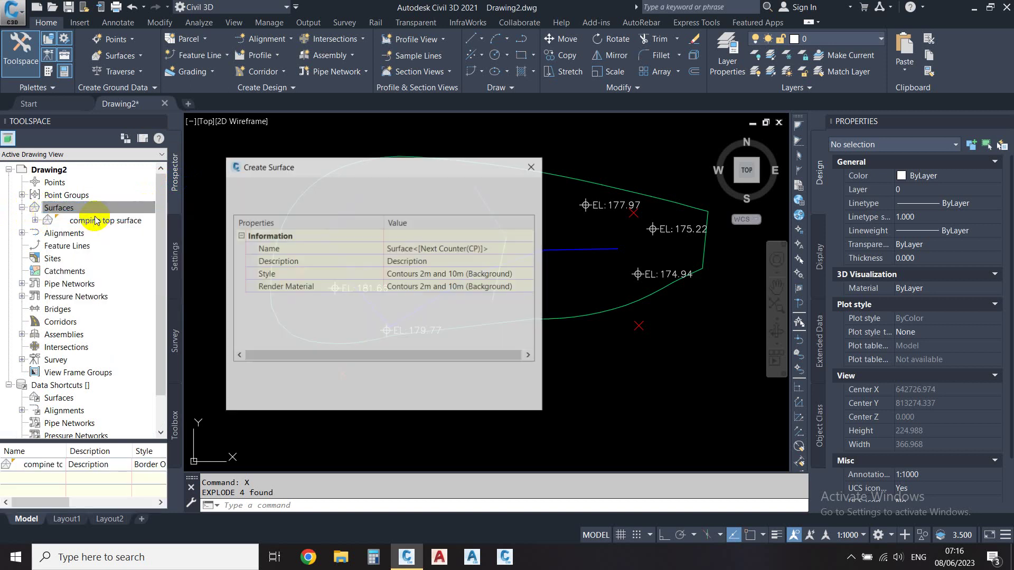
click(417, 401)
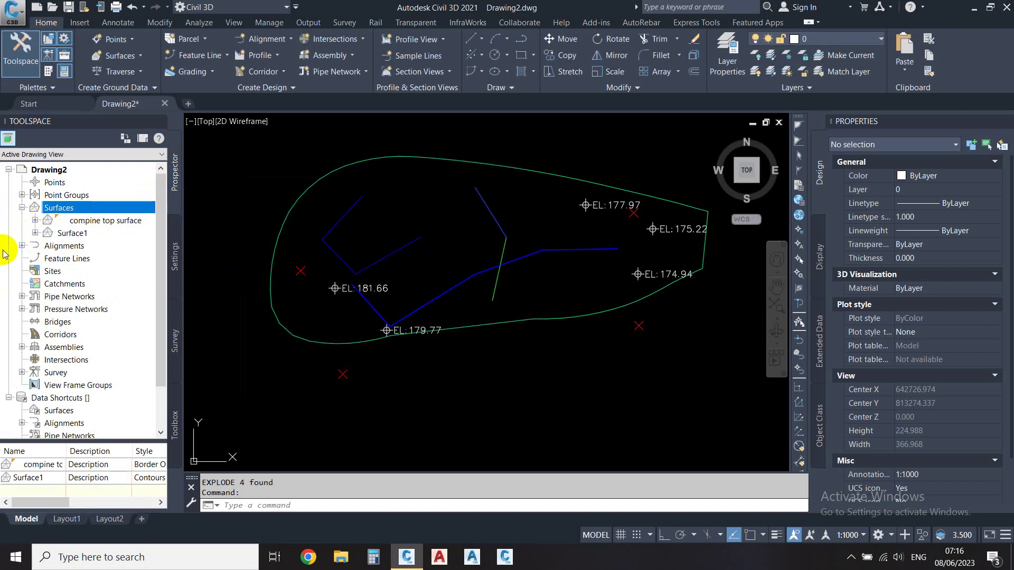
Add the four point blocks near EL 181.66, 174.94 and 177.97 to Surface1 as drawing objects
click(35, 233)
click(48, 271)
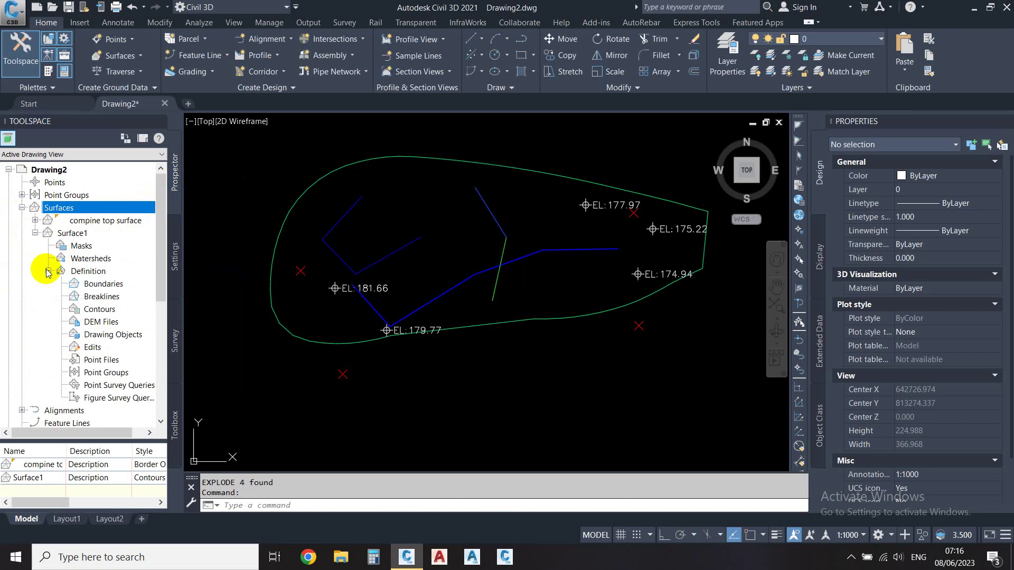
click(95, 338)
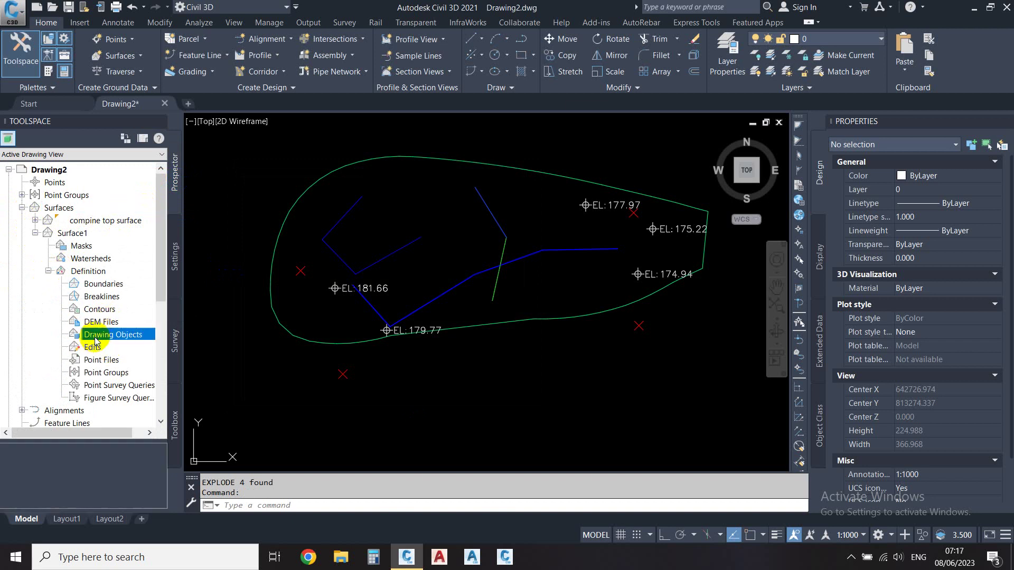
click(150, 347)
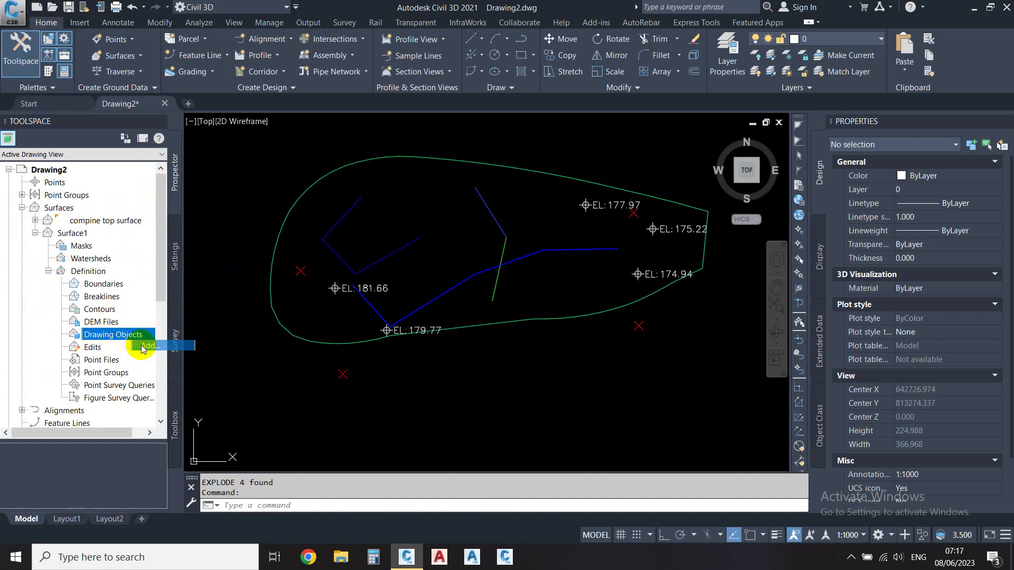
click(338, 251)
click(305, 271)
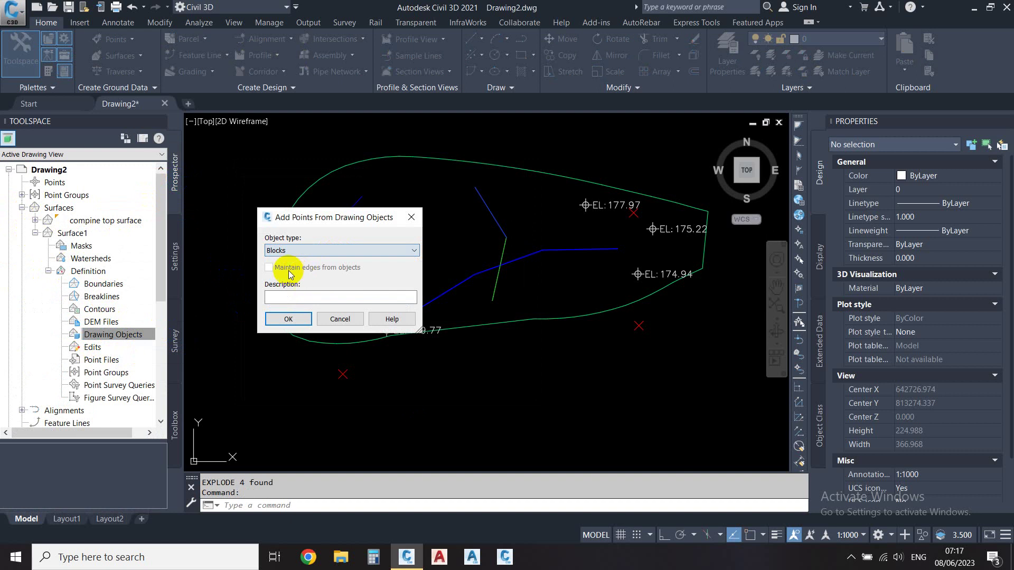
click(288, 319)
click(293, 271)
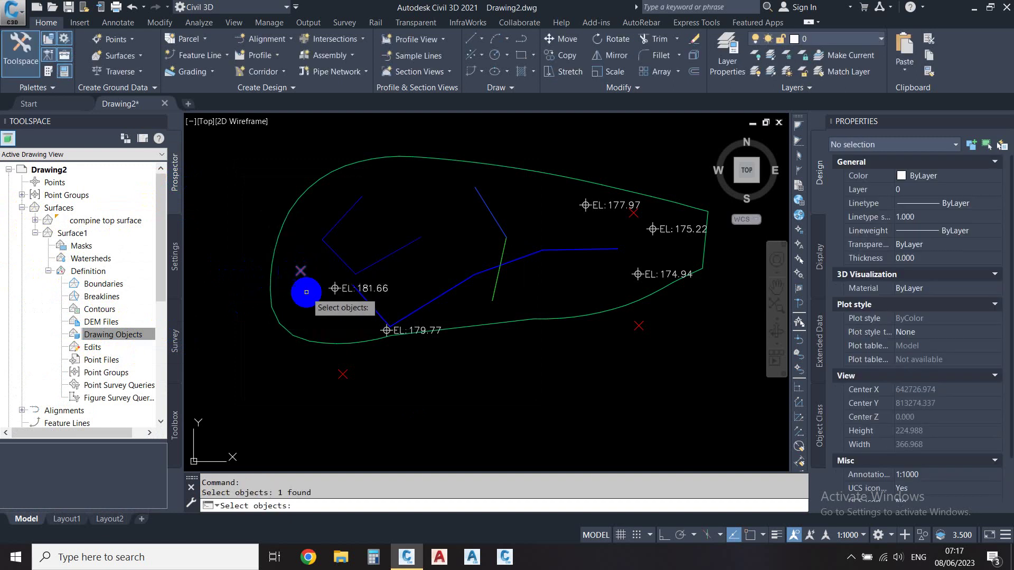
click(336, 372)
drag(354, 361, 325, 388)
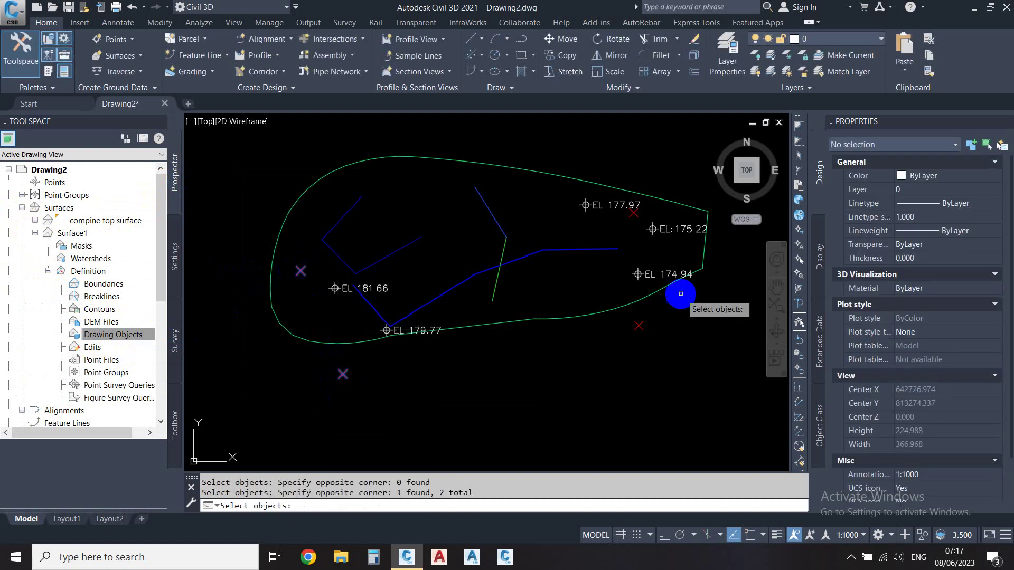
click(633, 323)
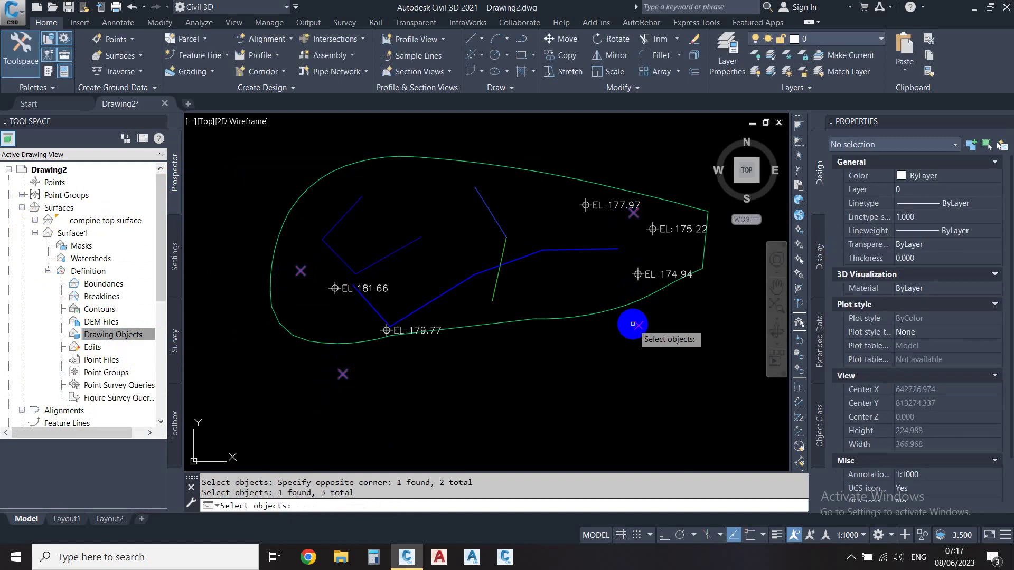
key(Return)
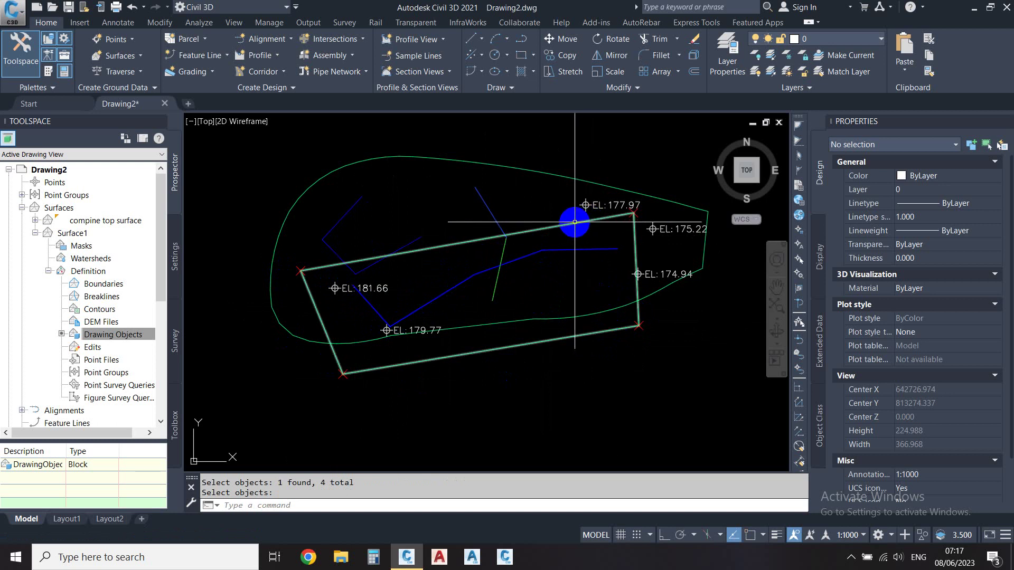
Select the Line1 pressure pipes in the profile view and bring up Pipe Run Profile settings
scroll(369, 271, down, 2)
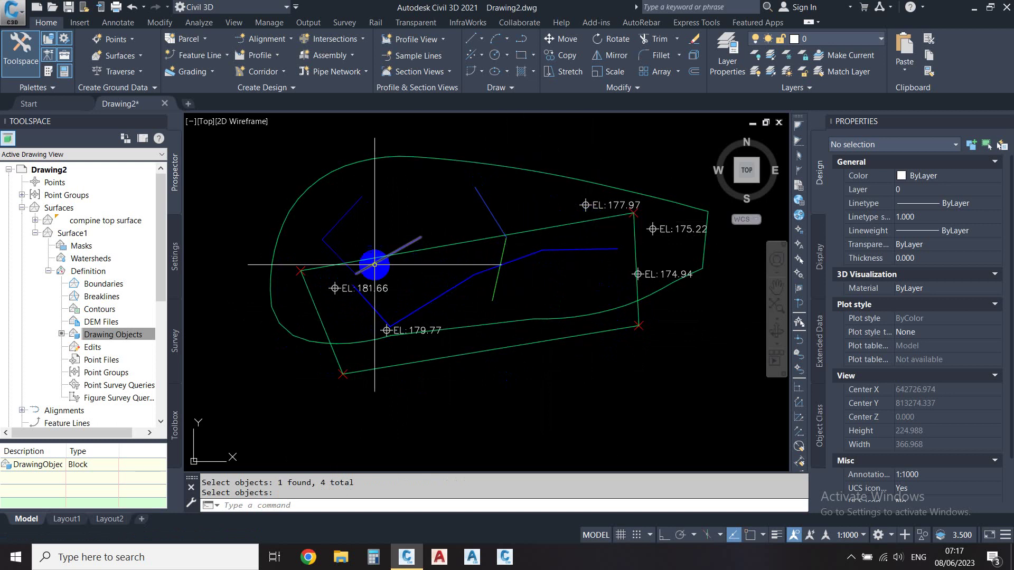
scroll(366, 282, down, 2)
scroll(366, 286, down, 3)
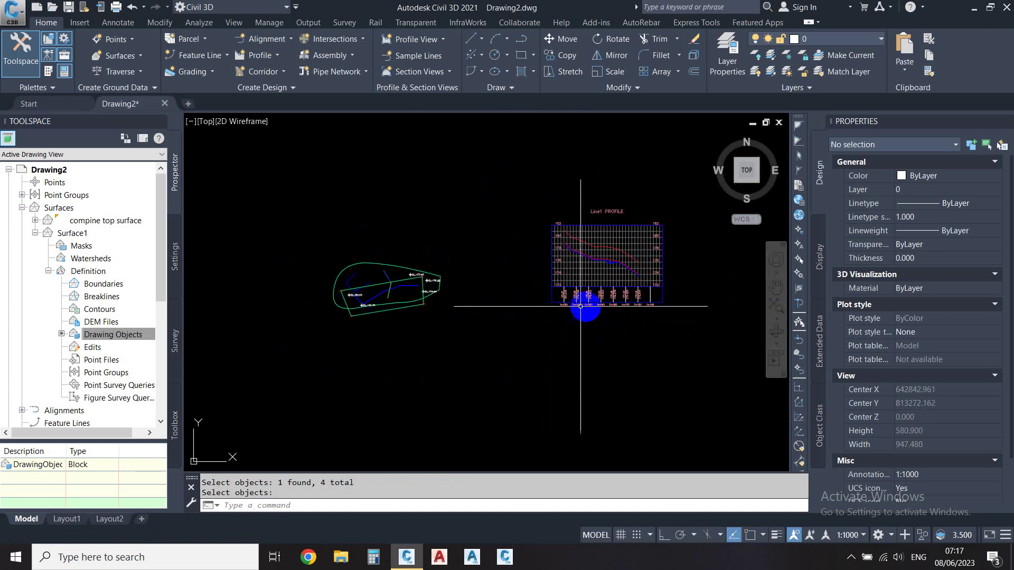
scroll(608, 285, up, 1)
scroll(625, 266, up, 3)
scroll(574, 249, up, 1)
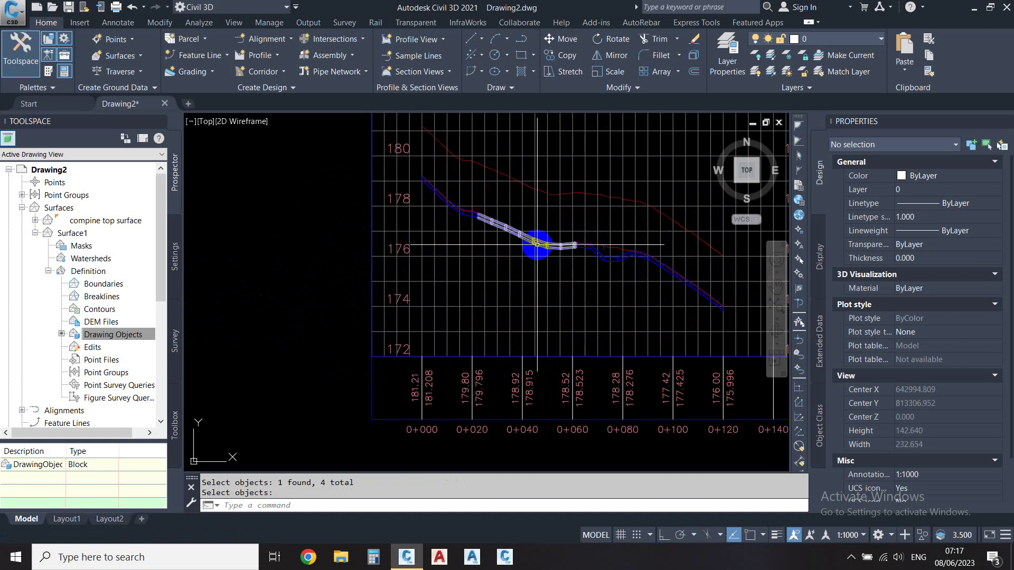
click(536, 244)
scroll(507, 232, down, 2)
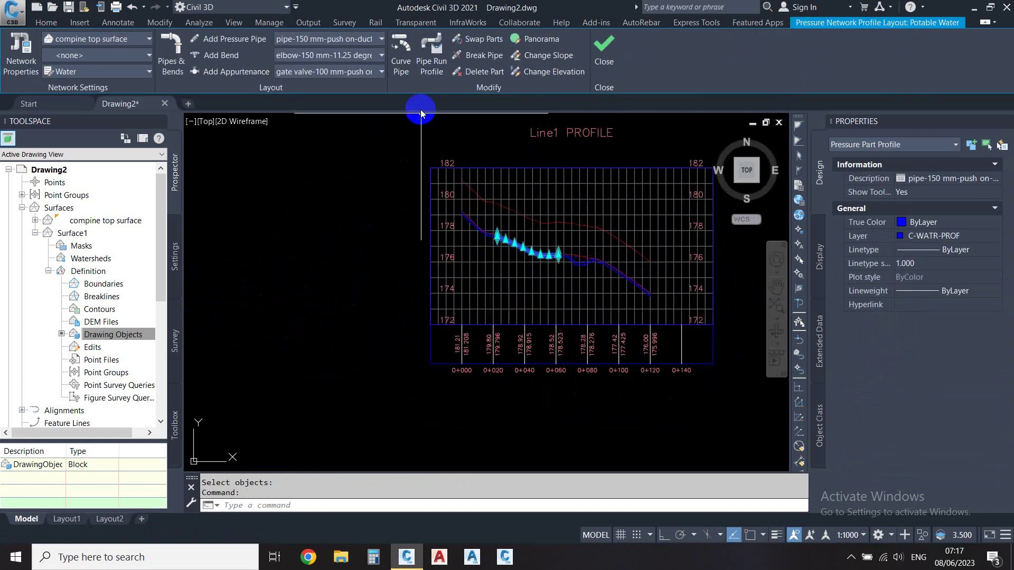
click(432, 64)
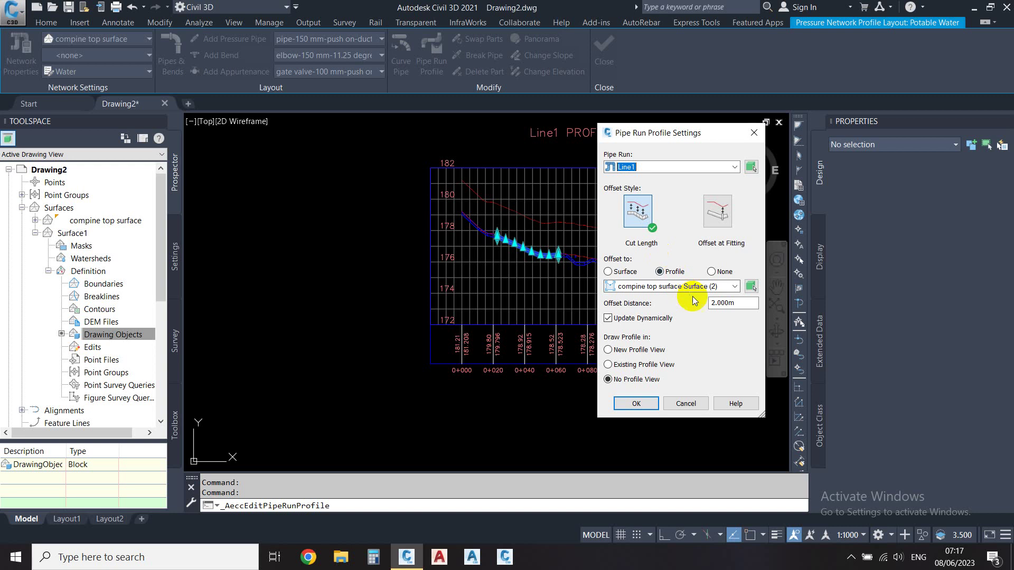
Make the pipe run follow Surface1 at a 2 m offset and apply it
click(735, 287)
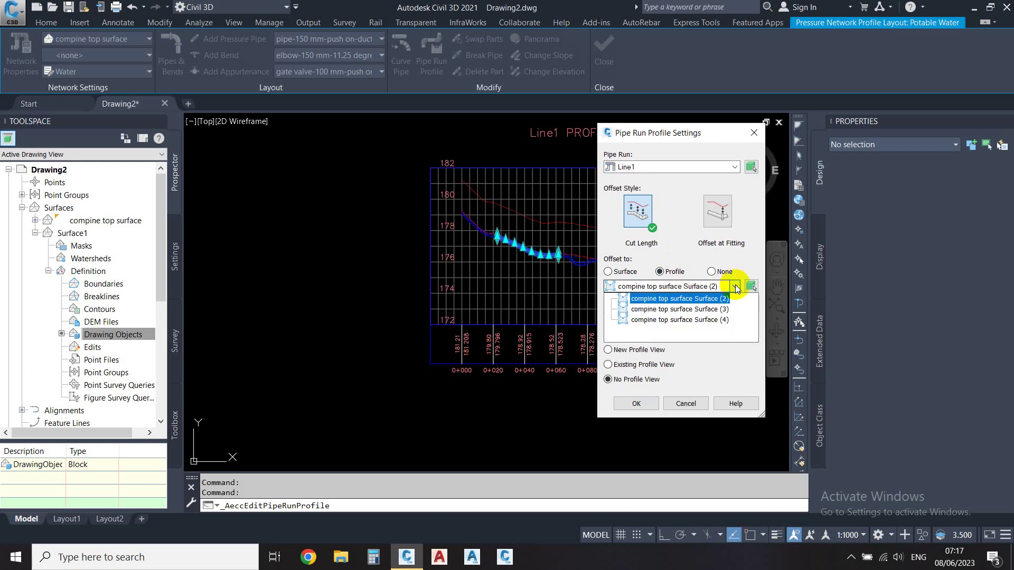
click(735, 287)
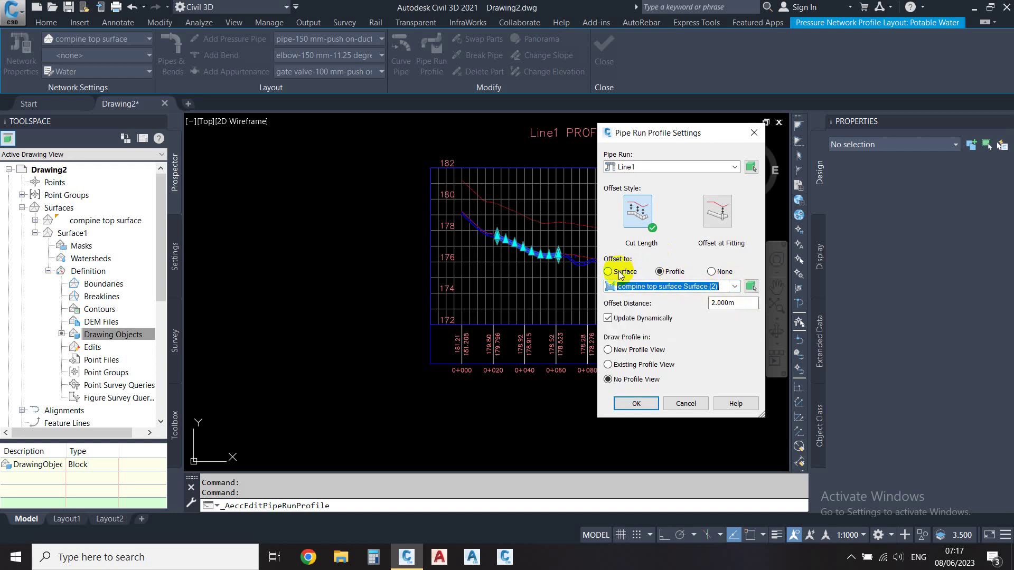
click(681, 287)
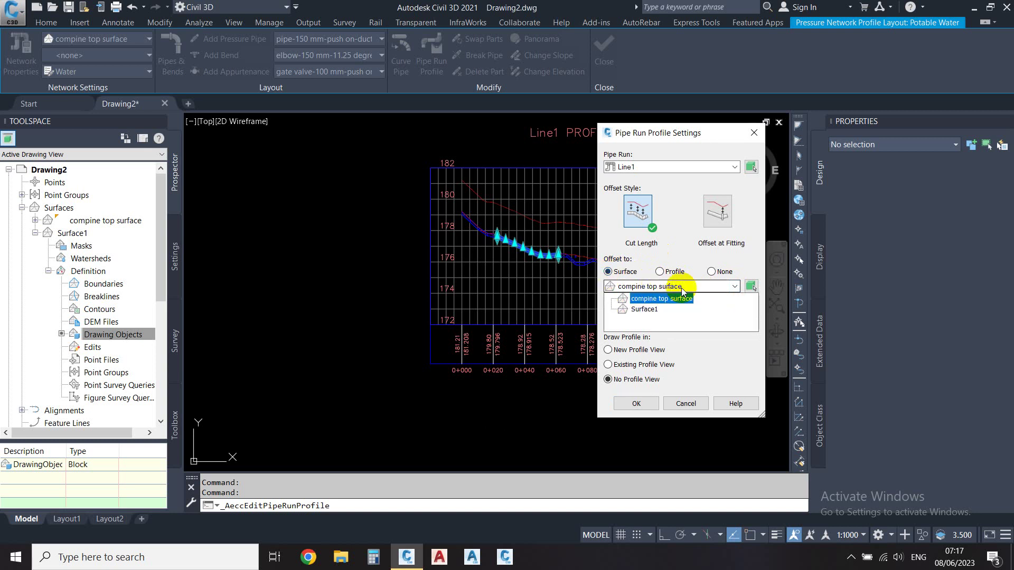
click(651, 312)
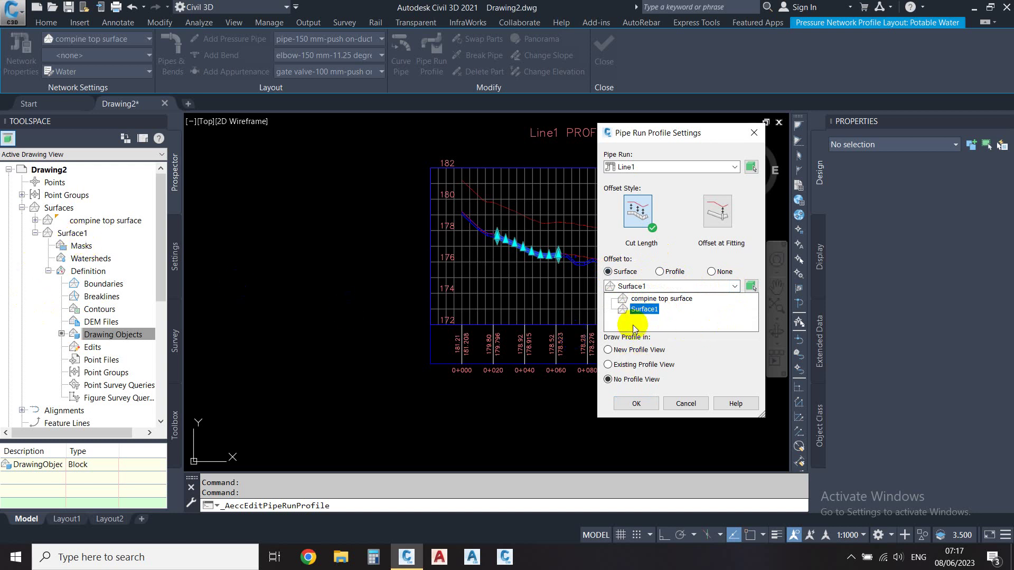
click(635, 310)
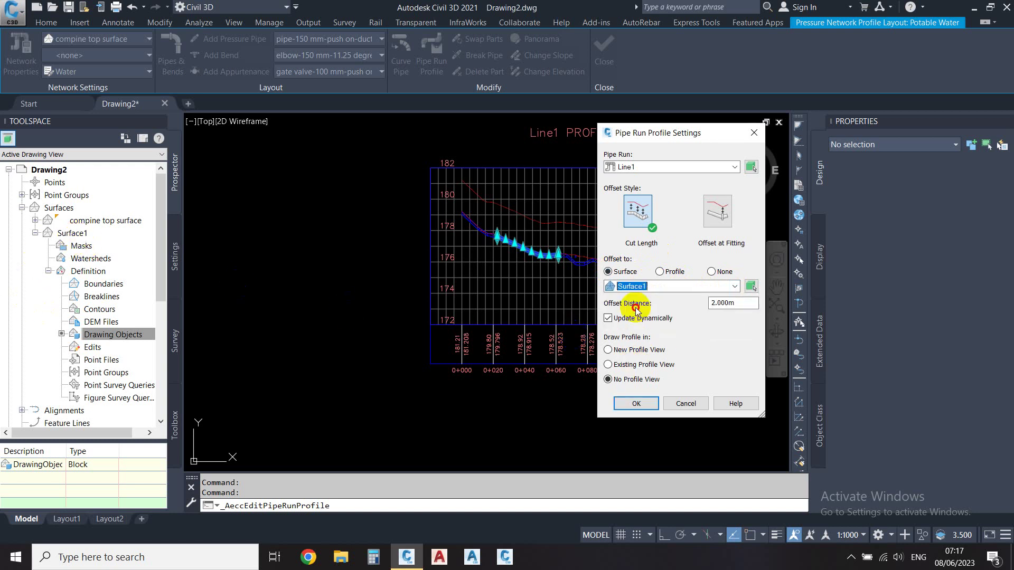
click(642, 404)
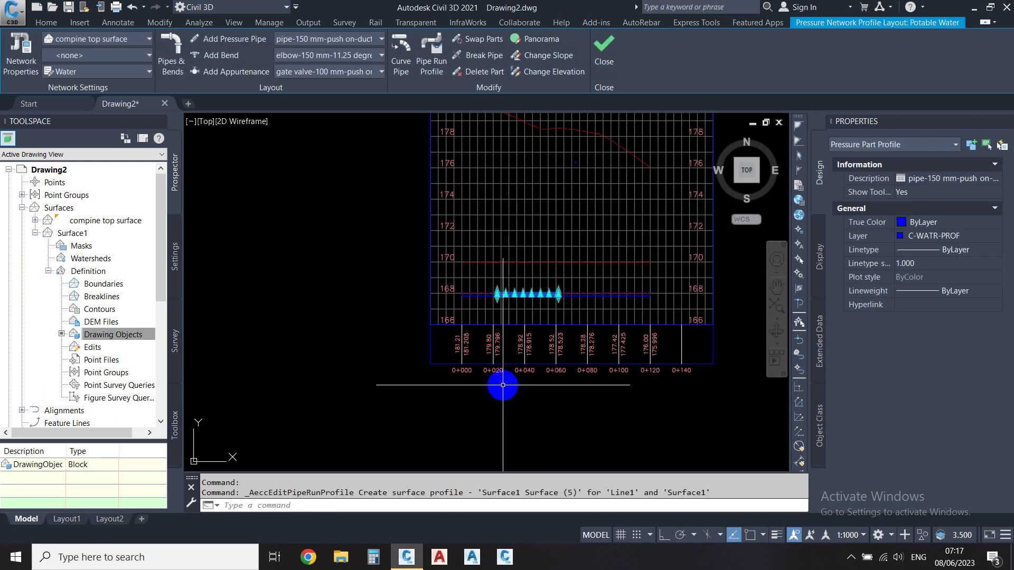
Zoom in and out around the profile view to inspect the Line1 pipe run
scroll(503, 385, down, 2)
scroll(543, 327, up, 2)
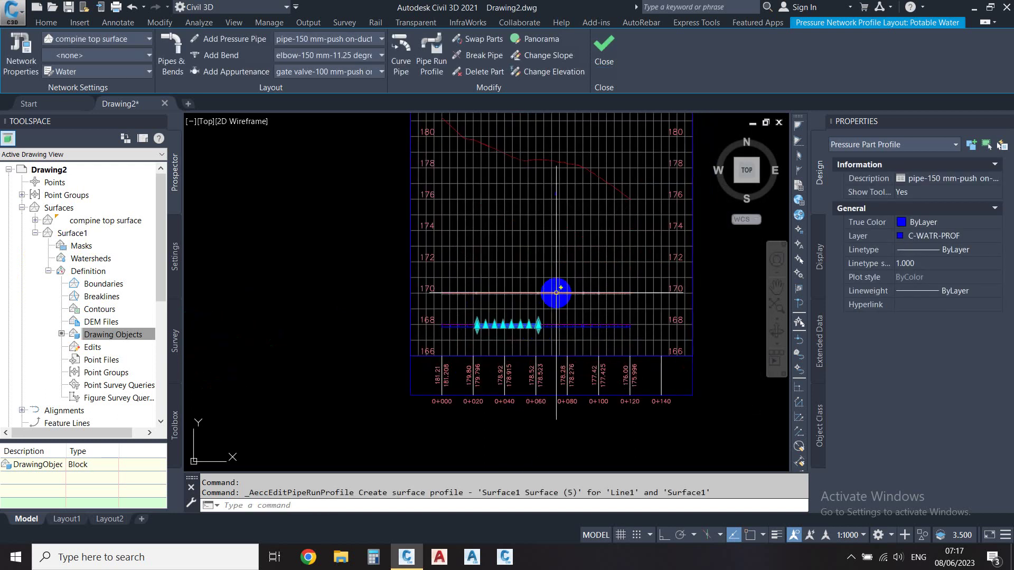
scroll(502, 290, up, 4)
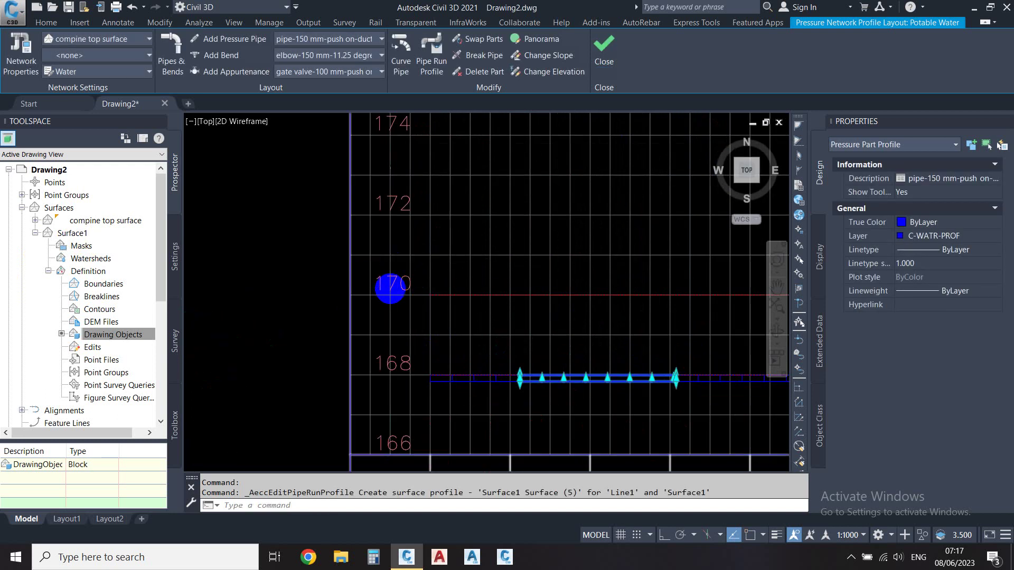
scroll(449, 293, down, 2)
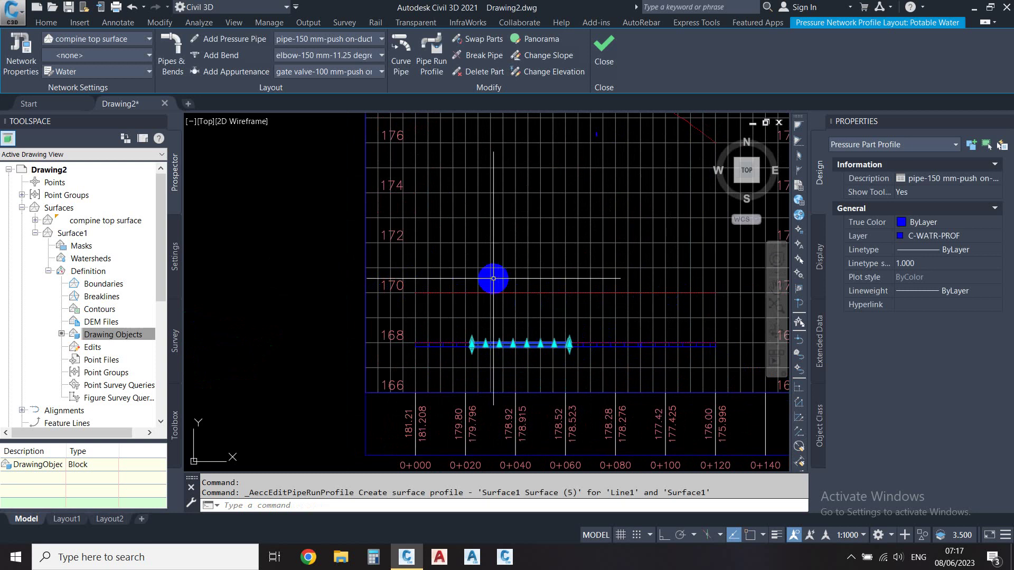
scroll(497, 280, down, 2)
scroll(542, 345, up, 2)
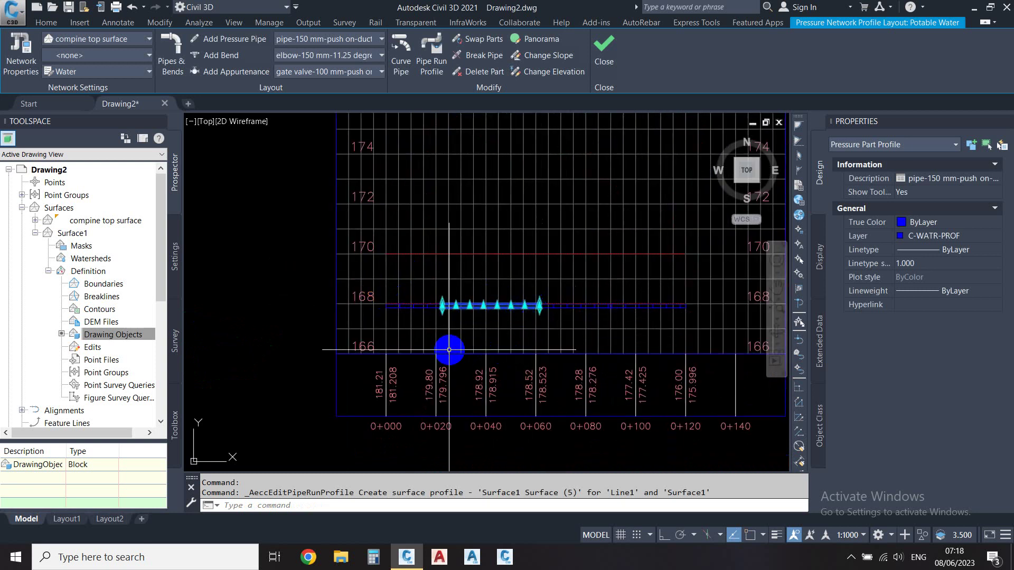
scroll(446, 357, down, 2)
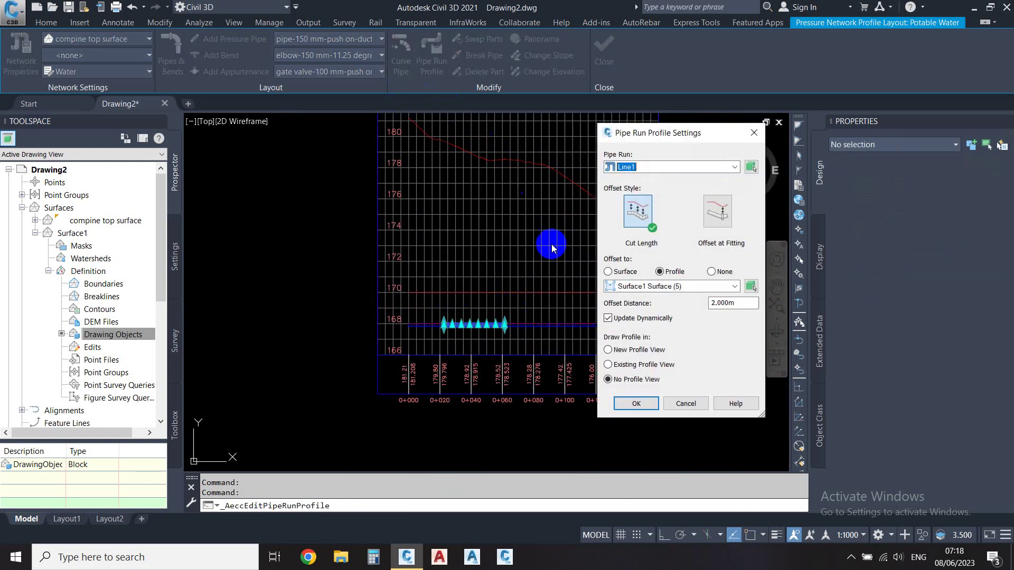
Change Line1's offset from the Surface1 profile to 1.500 m and apply it
click(716, 302)
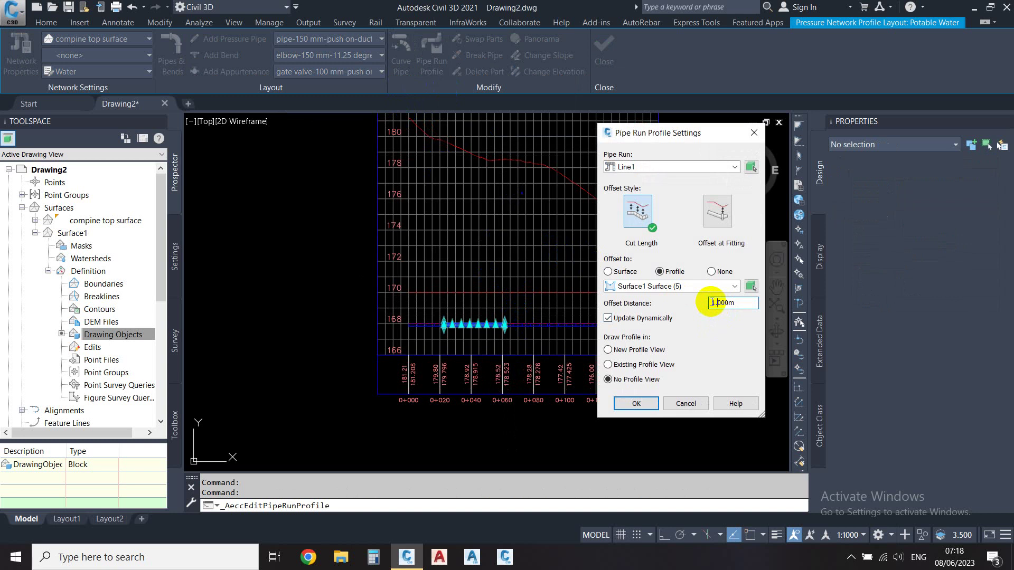
click(633, 404)
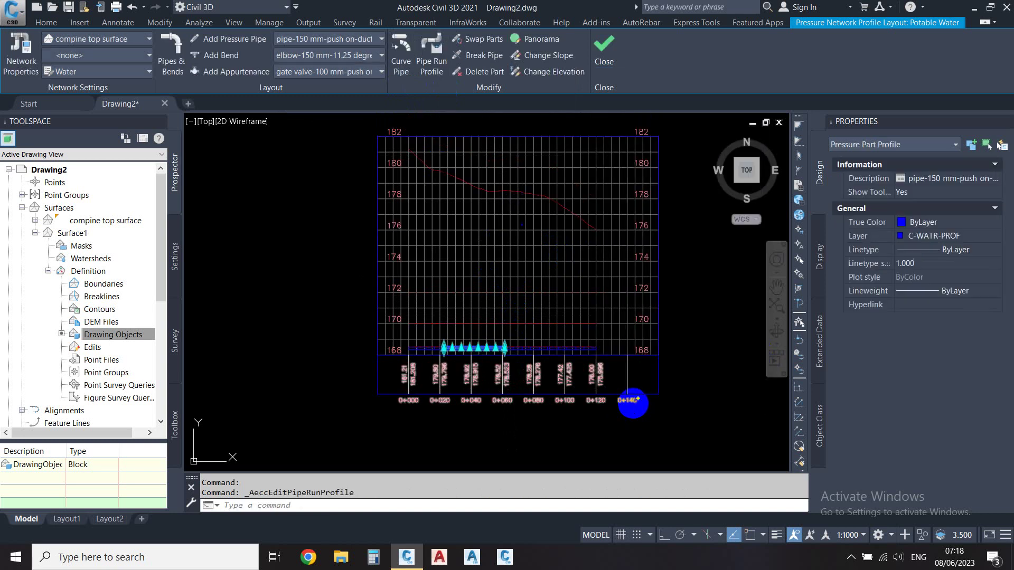
scroll(460, 284, down, 2)
scroll(418, 323, up, 3)
scroll(437, 308, up, 3)
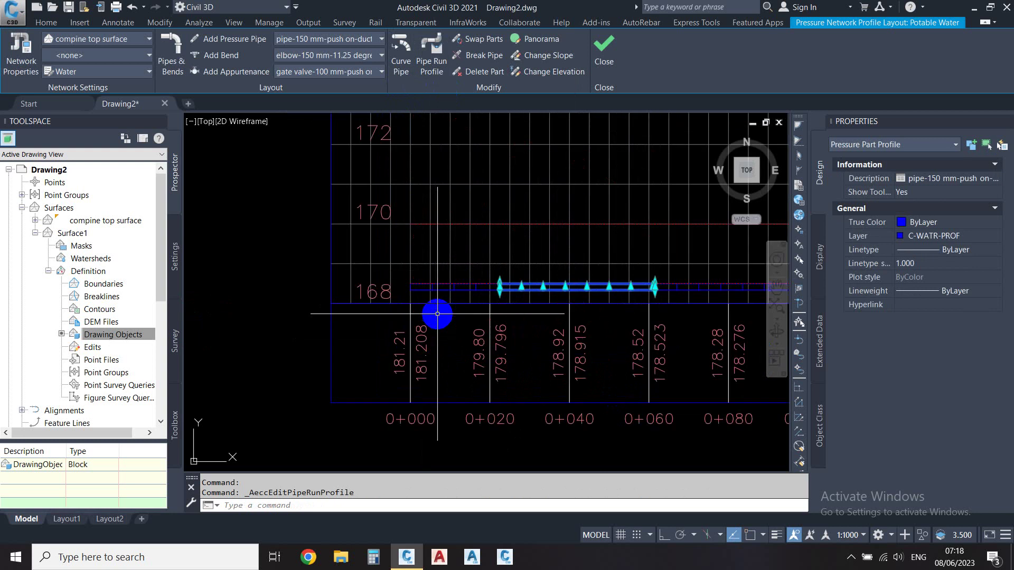
scroll(453, 288, down, 2)
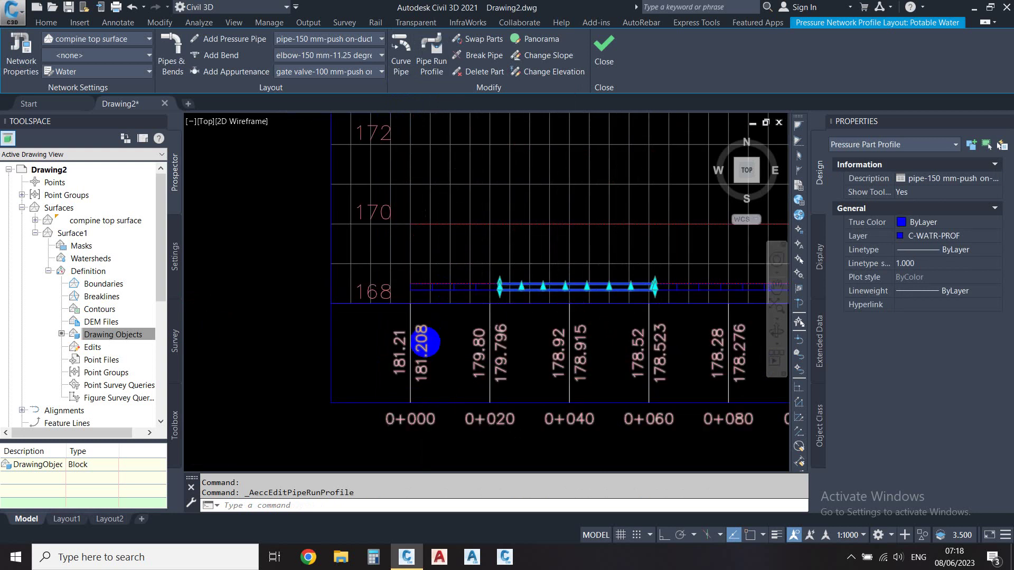
scroll(422, 317, down, 2)
scroll(566, 342, down, 2)
scroll(616, 301, down, 2)
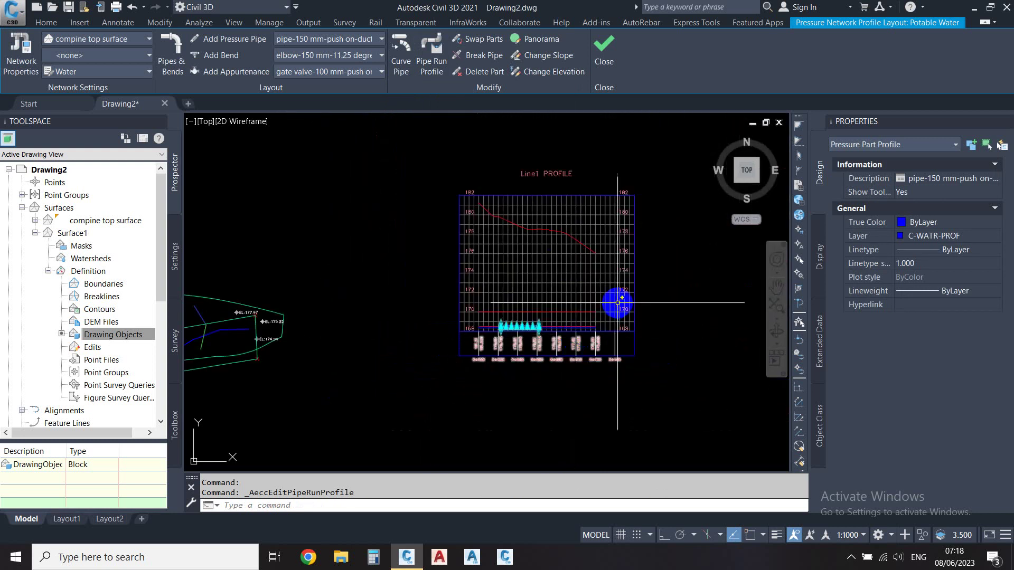
scroll(300, 337, up, 3)
scroll(380, 340, up, 2)
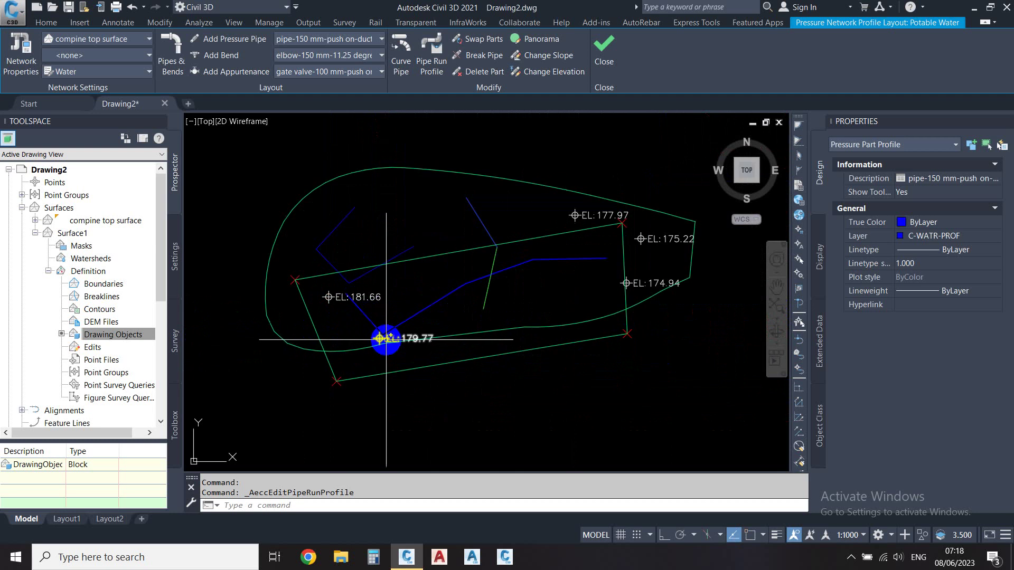
scroll(410, 327, down, 2)
scroll(512, 290, up, 1)
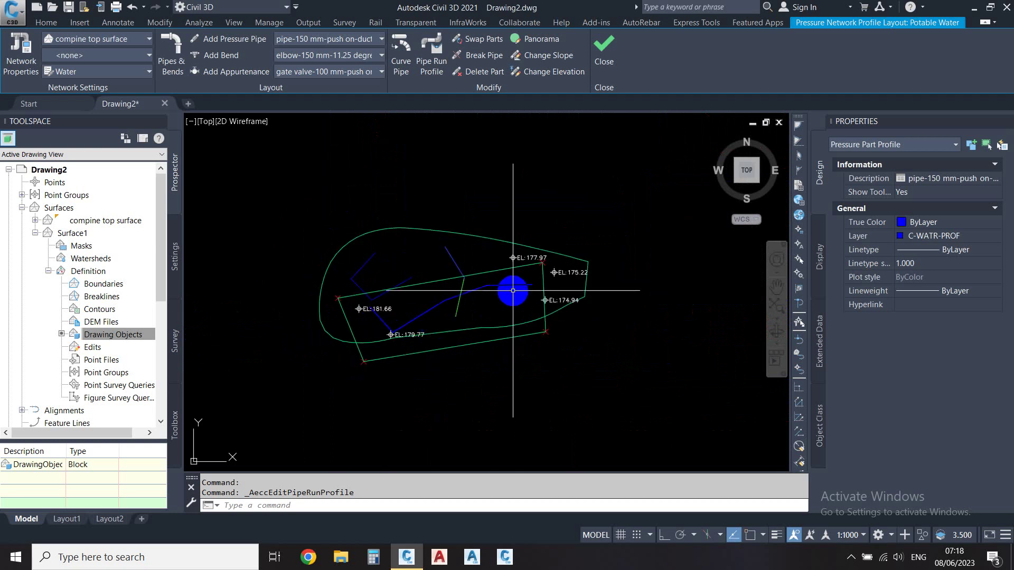
scroll(396, 335, down, 1)
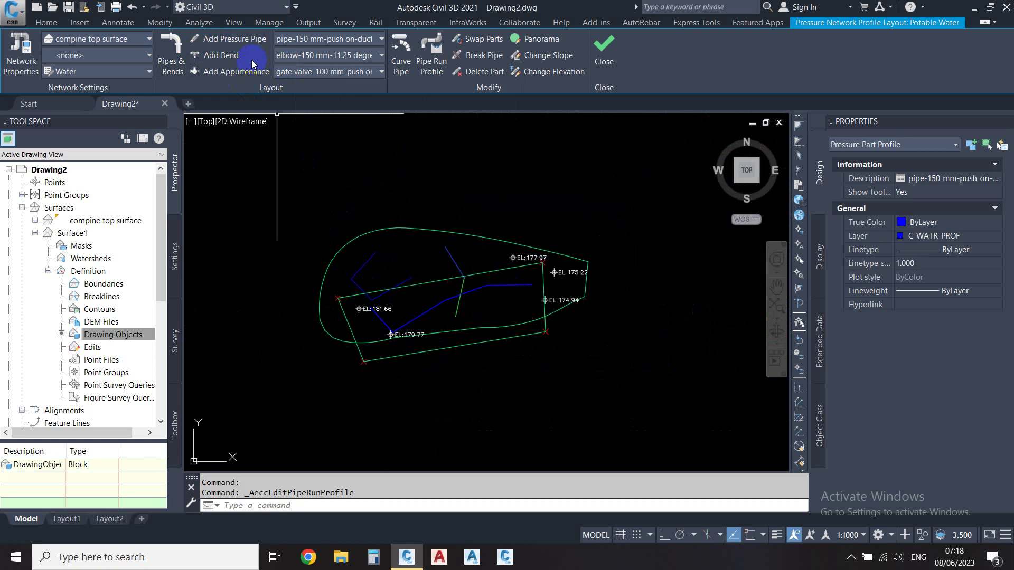
drag(317, 64, 426, 289)
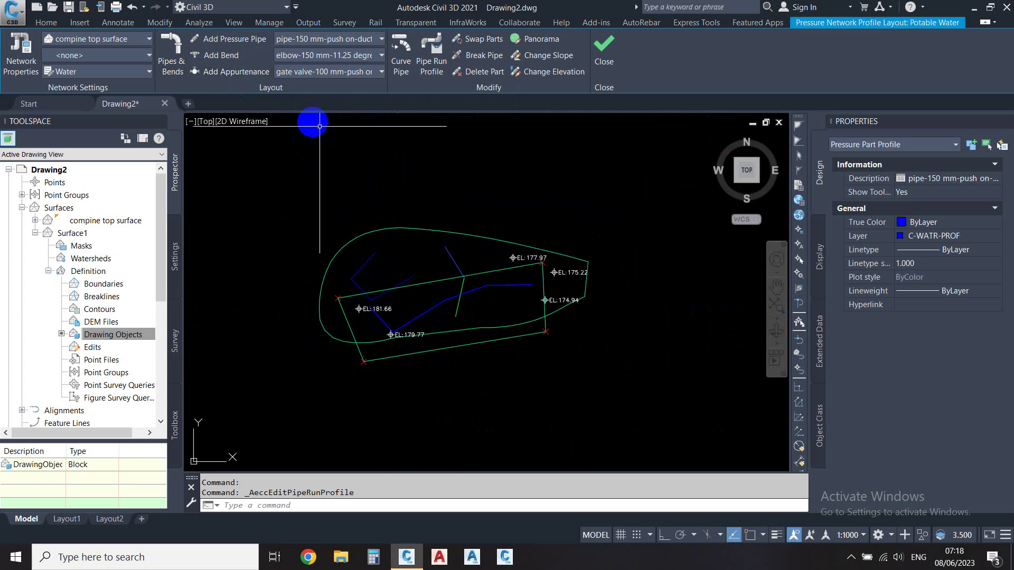
key(Escape)
Start creating a pipe run from an existing object, then cancel it
click(434, 307)
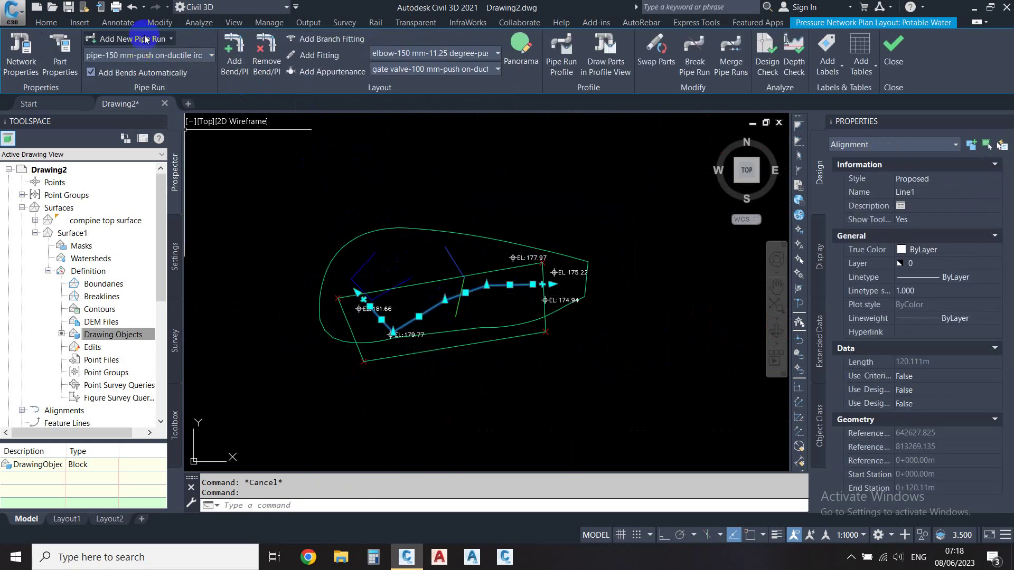
click(146, 39)
click(171, 71)
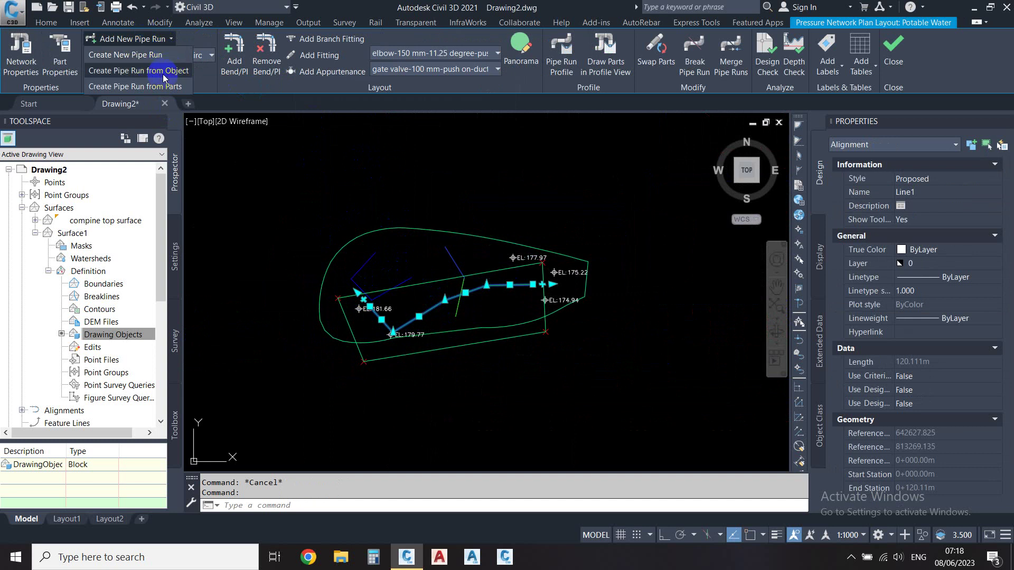
click(296, 236)
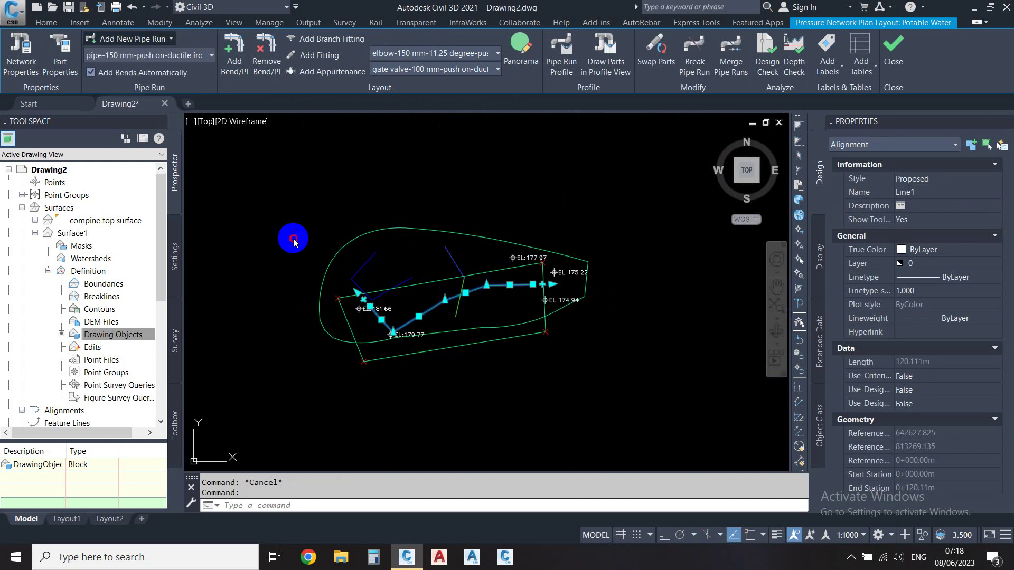
key(Escape)
Move Line1's bend near EL 179.77 upward, shortening the route to 111.413 m
click(427, 326)
scroll(422, 320, up, 2)
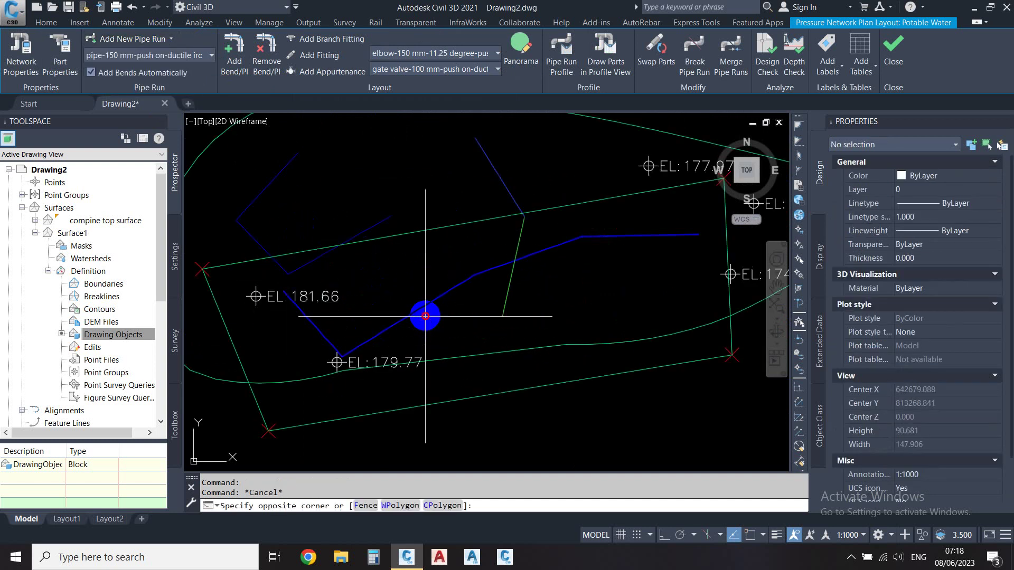
key(Escape)
scroll(370, 349, up, 5)
click(344, 321)
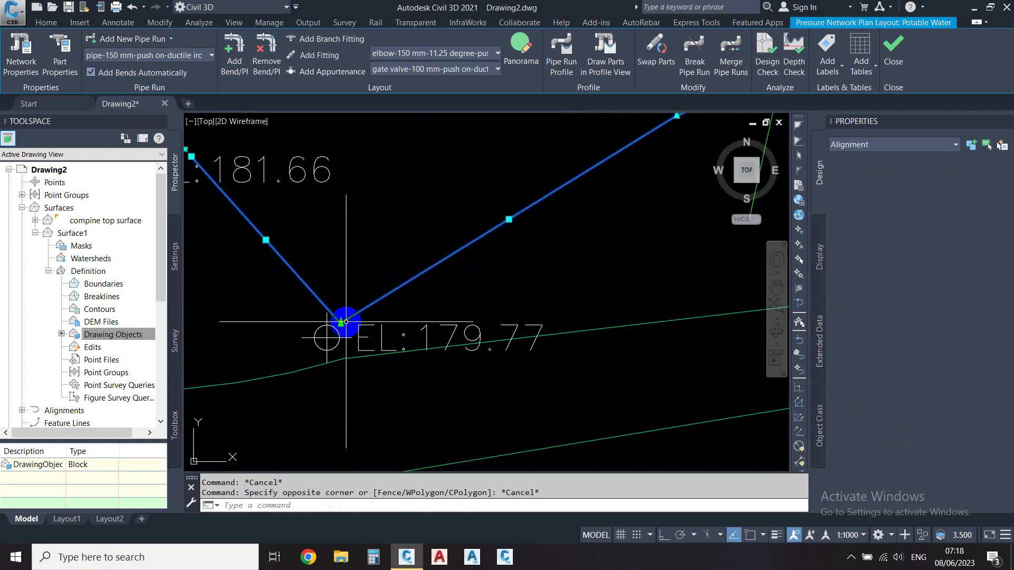
click(339, 323)
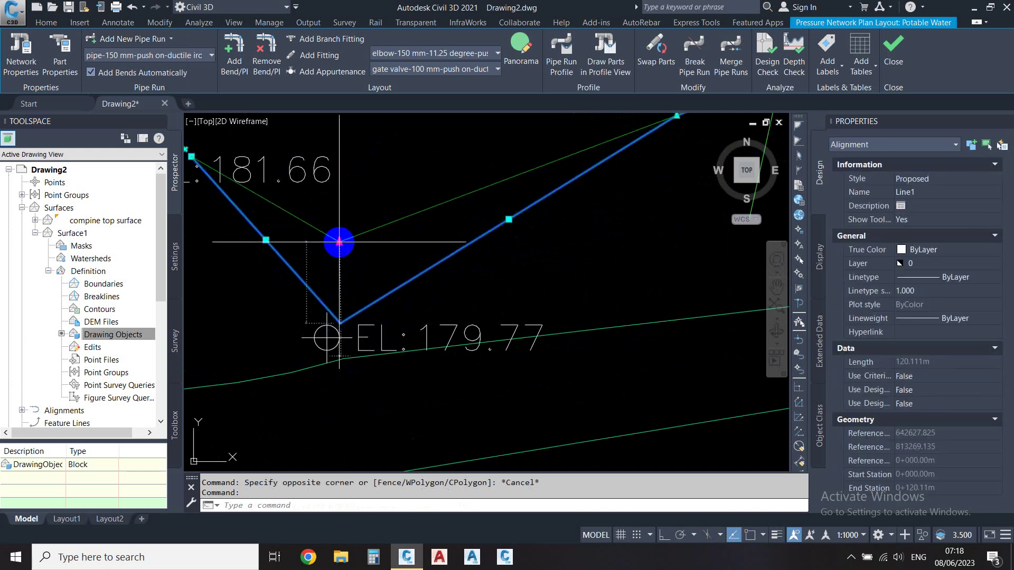
click(339, 242)
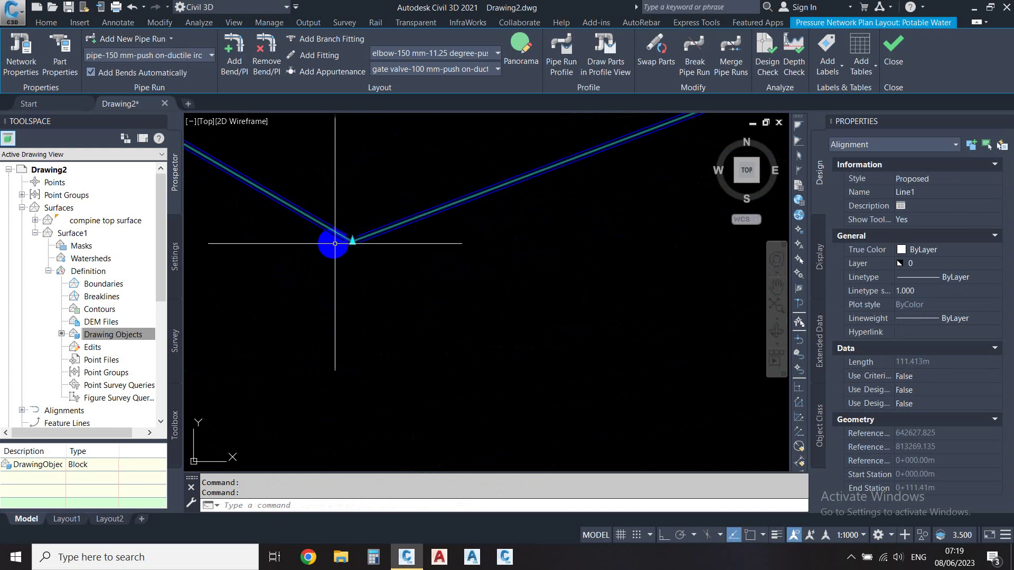
middle_drag(345, 253, 311, 302)
scroll(312, 301, down, 3)
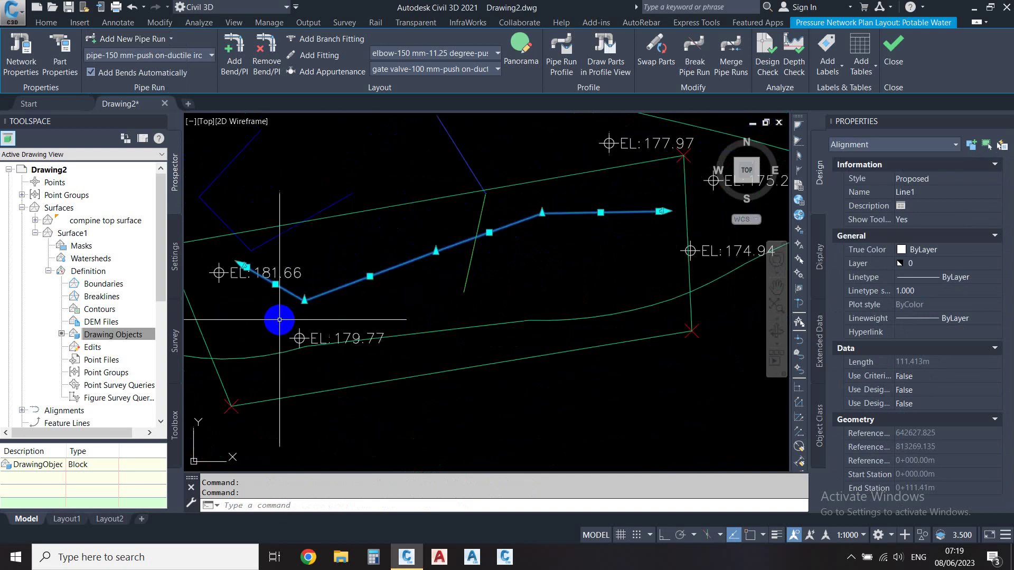
scroll(280, 318, down, 3)
scroll(290, 318, down, 2)
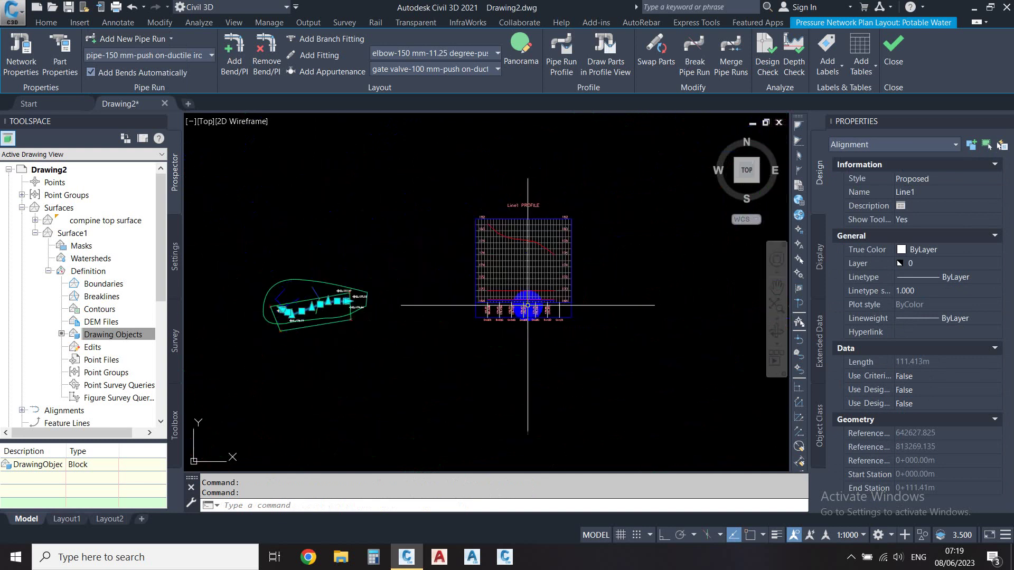
middle_drag(622, 220, 508, 240)
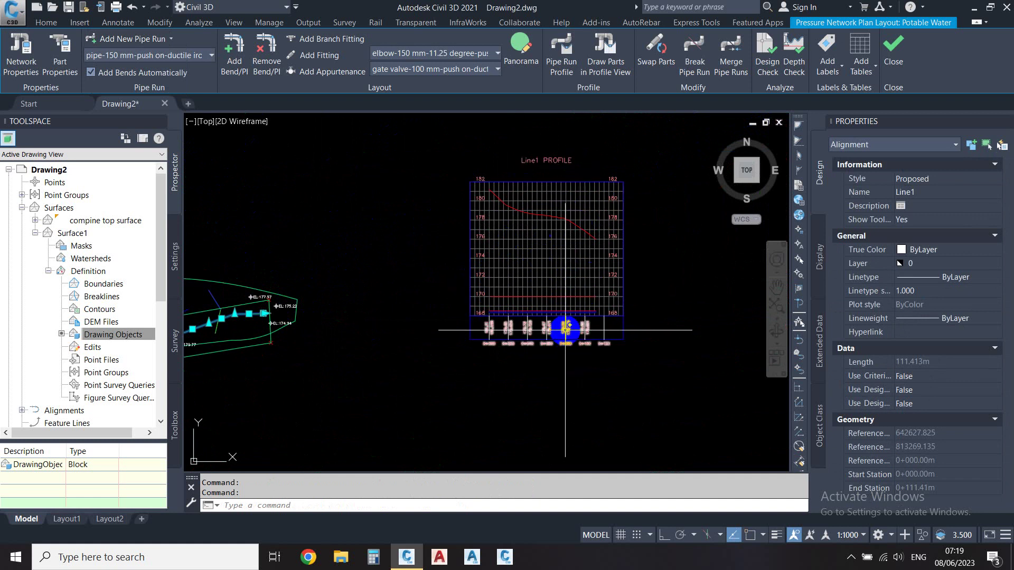
scroll(523, 341, up, 2)
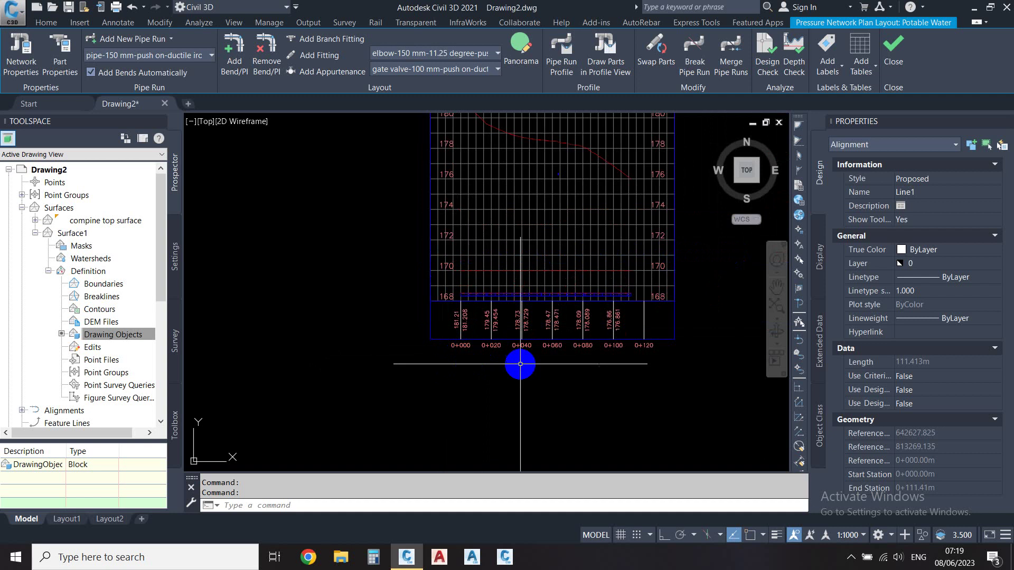
scroll(596, 344, down, 2)
middle_drag(378, 370, 390, 362)
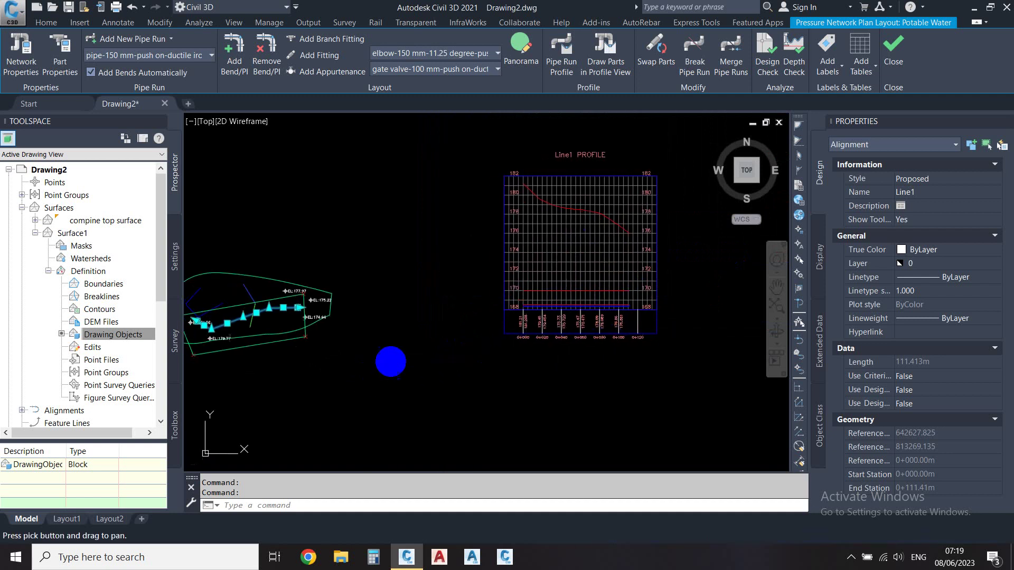
scroll(310, 370, up, 3)
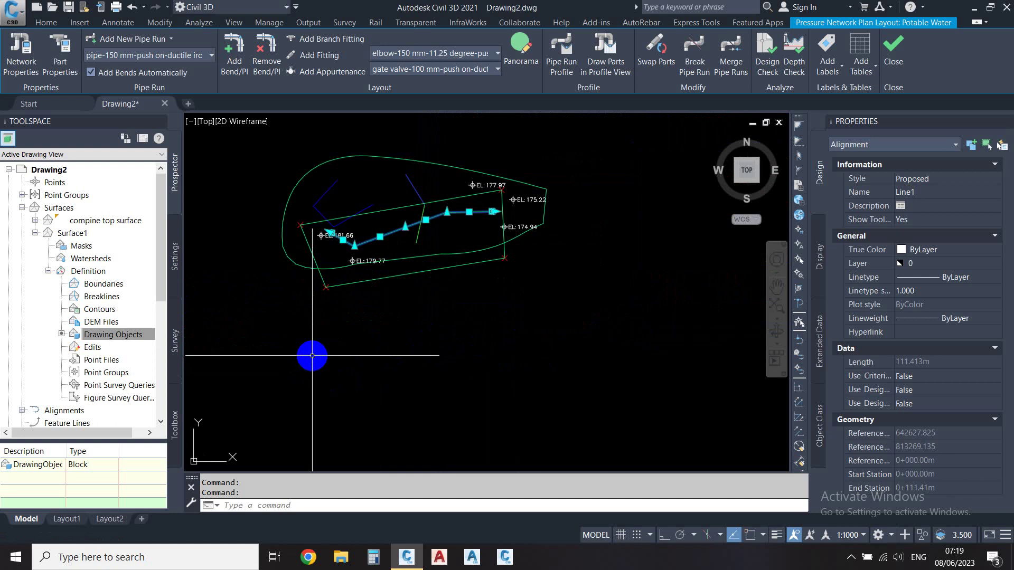
scroll(322, 352, down, 3)
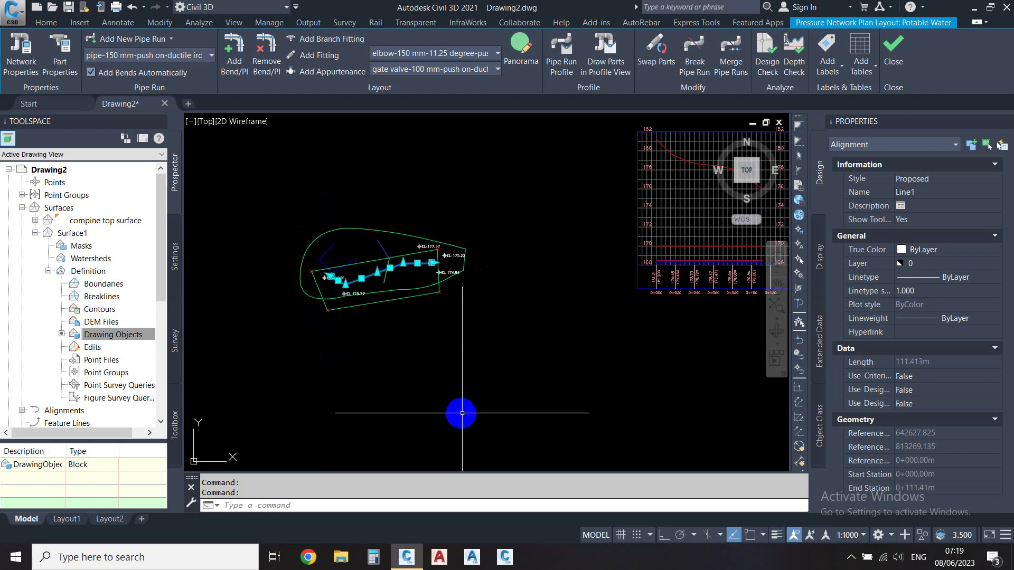
click(710, 477)
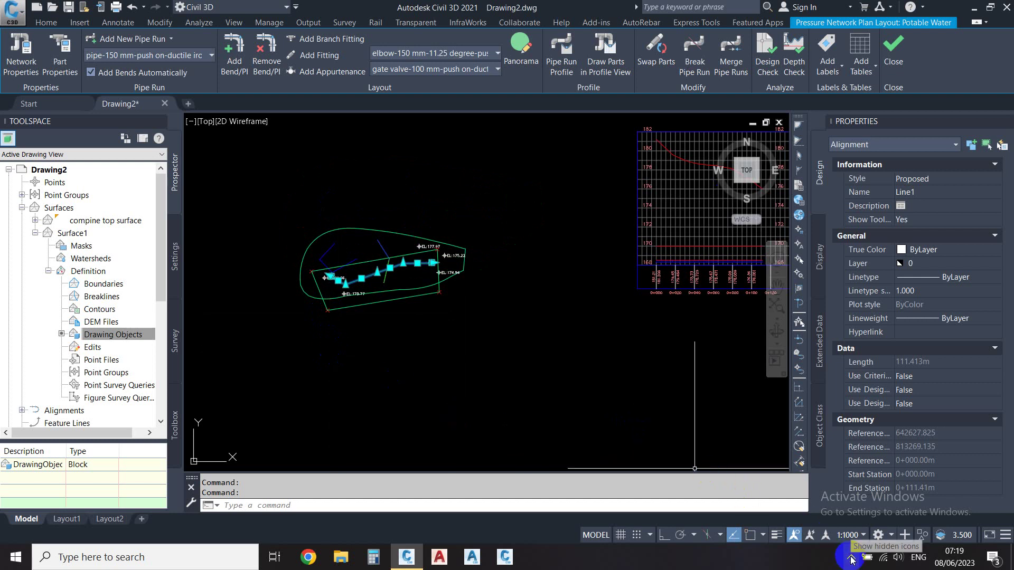